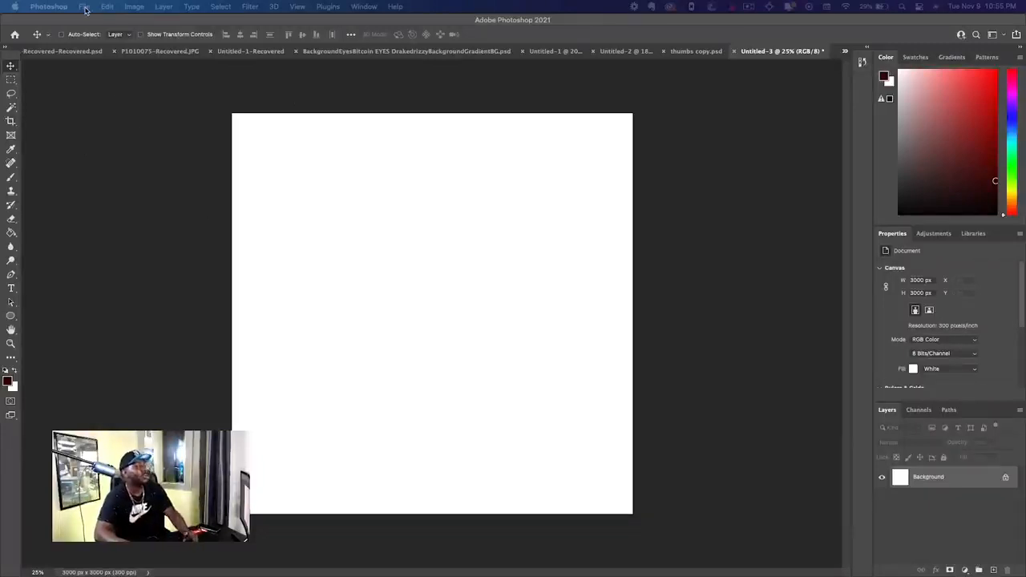
Step: Create a new 3000 x 3000 pixel document at 300 pixels/inch, in RGB Color with a white background
{"action": "left_click", "coordinate": [85, 8]}
{"action": "left_click", "coordinate": [90, 20]}
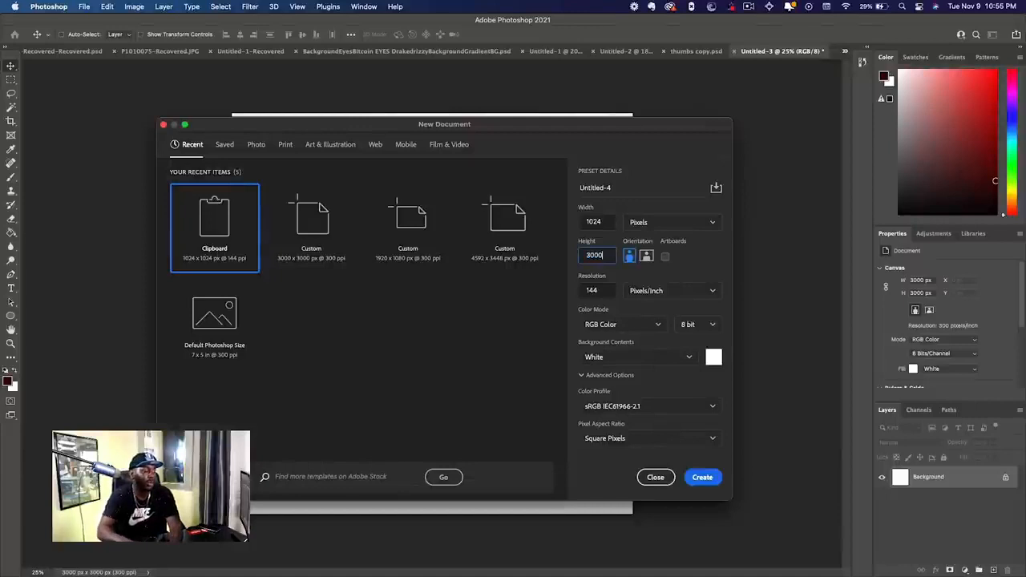
{"action": "type", "text": "3000"}
{"action": "key", "text": "Tab"}
{"action": "key", "text": "Tab"}
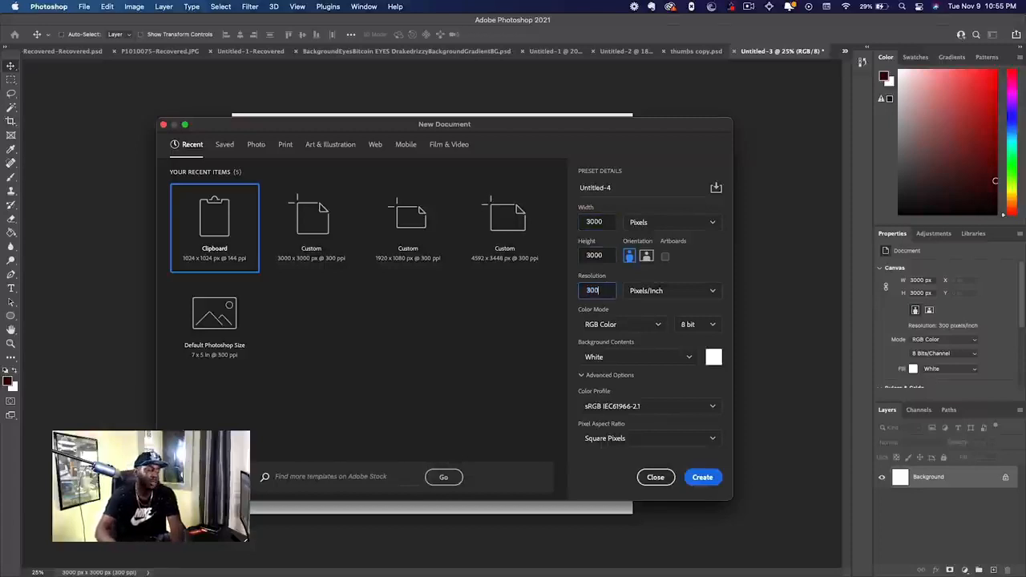
{"action": "key", "text": "Return"}
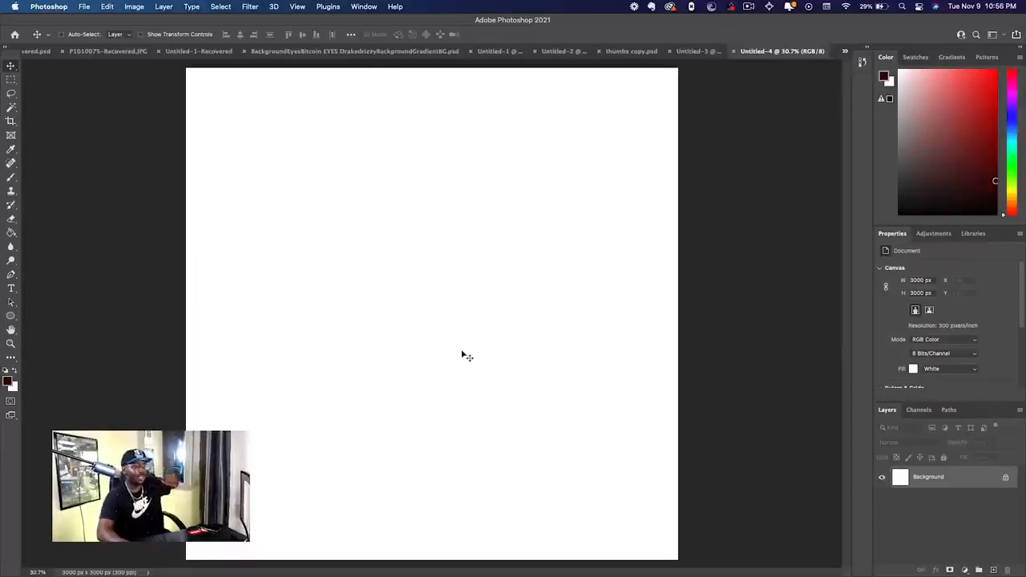
Step: Switch to Chrome and browse the Freepik search results for "set of eyes"
{"action": "key", "text": "super+Tab"}
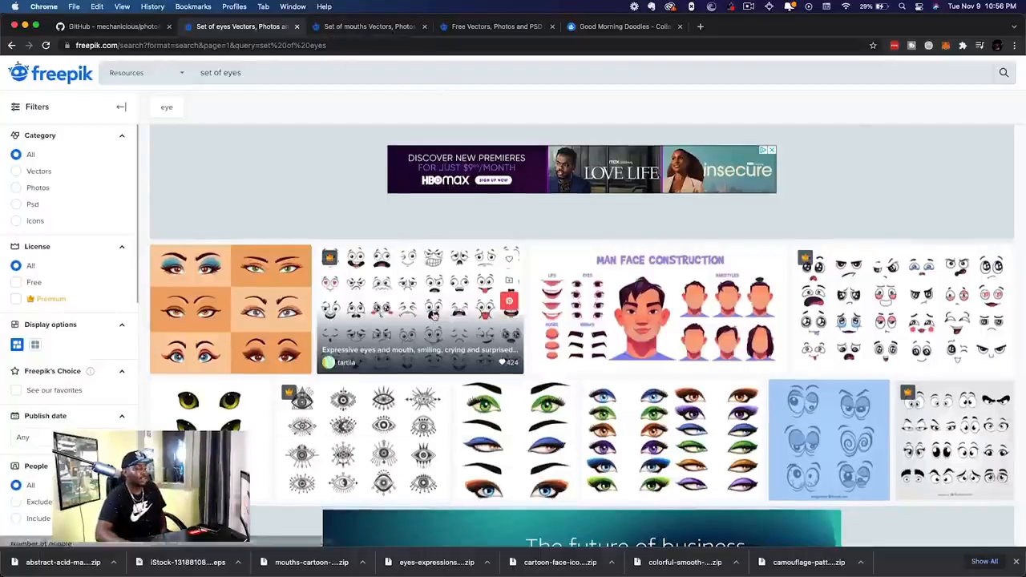
{"action": "scroll", "coordinate": [508, 408], "scroll_direction": "down", "scroll_amount": 15}
{"action": "scroll", "coordinate": [508, 408], "scroll_direction": "up", "scroll_amount": 5}
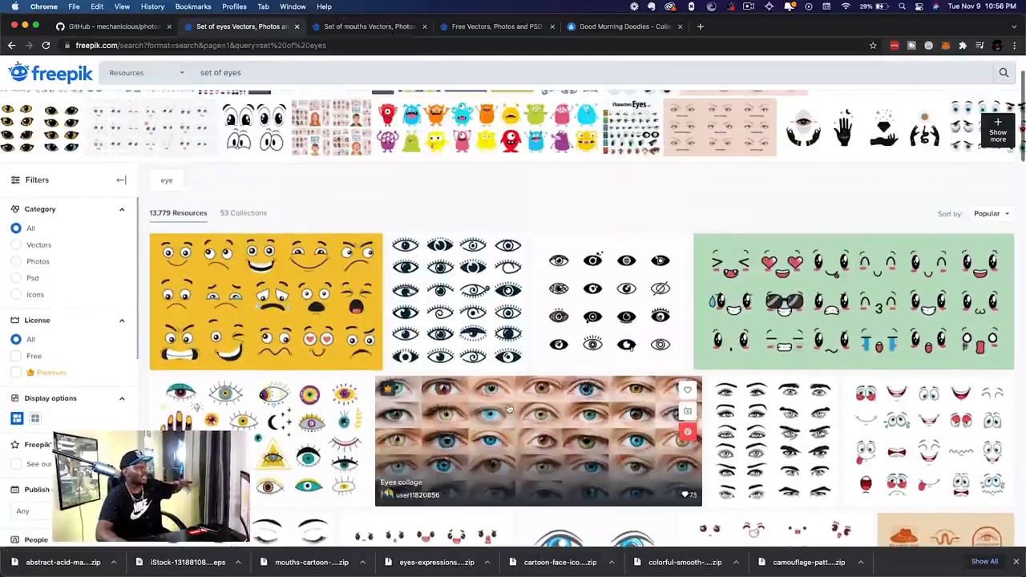
{"action": "scroll", "coordinate": [371, 204], "scroll_direction": "up", "scroll_amount": 2}
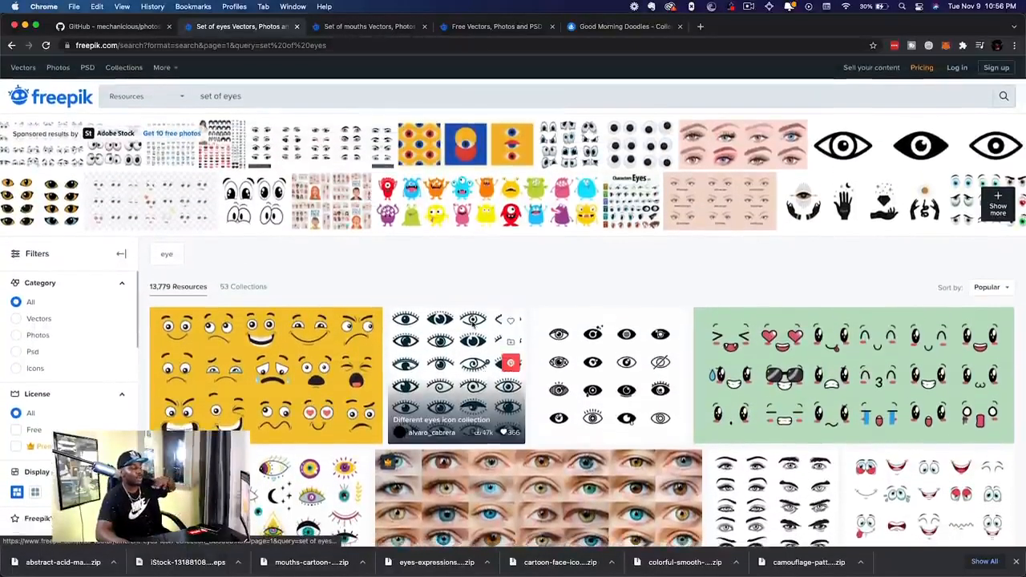
{"action": "scroll", "coordinate": [520, 482], "scroll_direction": "down", "scroll_amount": 2}
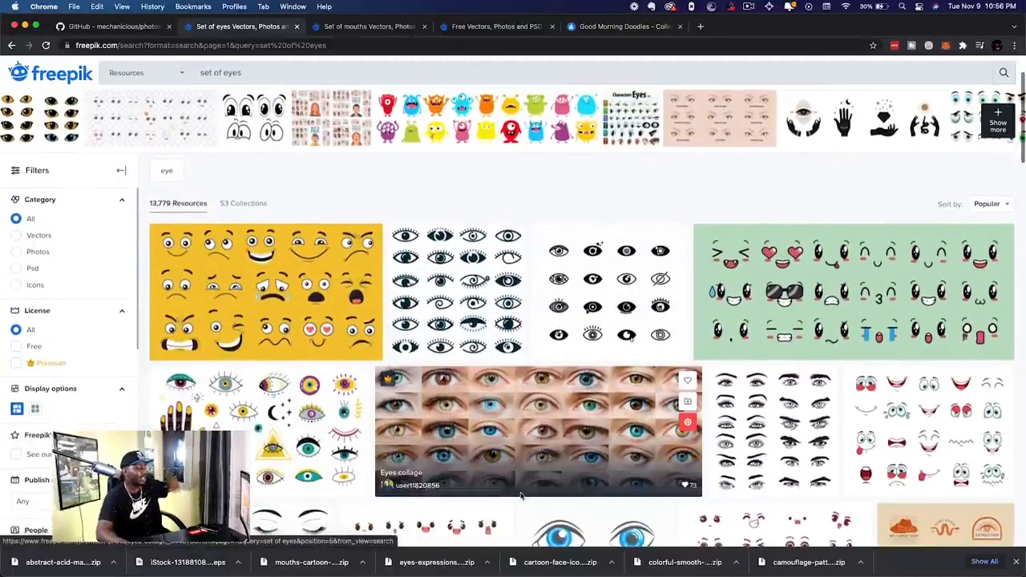
{"action": "scroll", "coordinate": [520, 496], "scroll_direction": "down", "scroll_amount": 5}
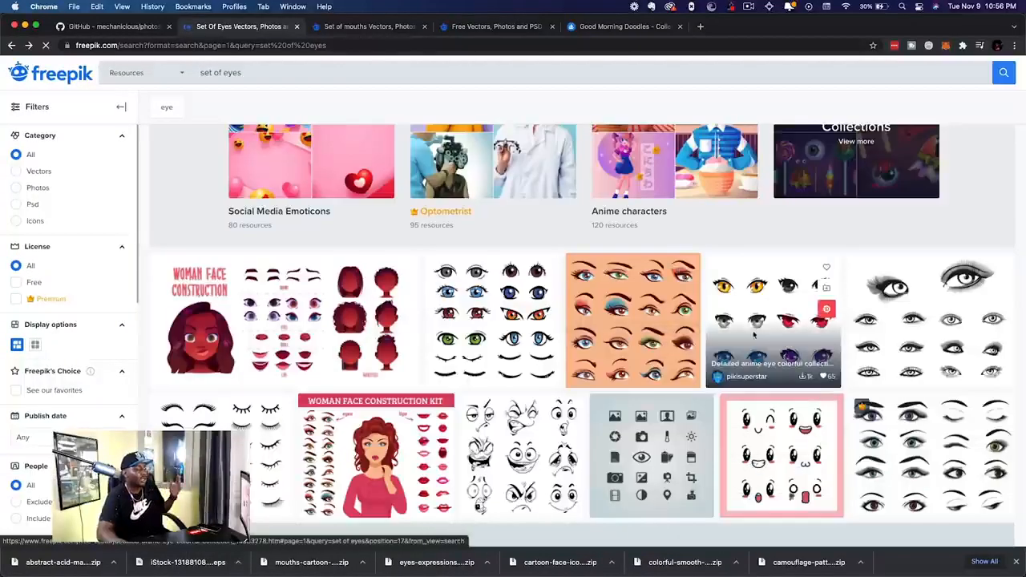
Step: Look through the Freepik "set of mouths" results, previewing the cartoon mouth set and the monster mouths set
{"action": "left_click", "coordinate": [369, 26]}
{"action": "left_click", "coordinate": [316, 273]}
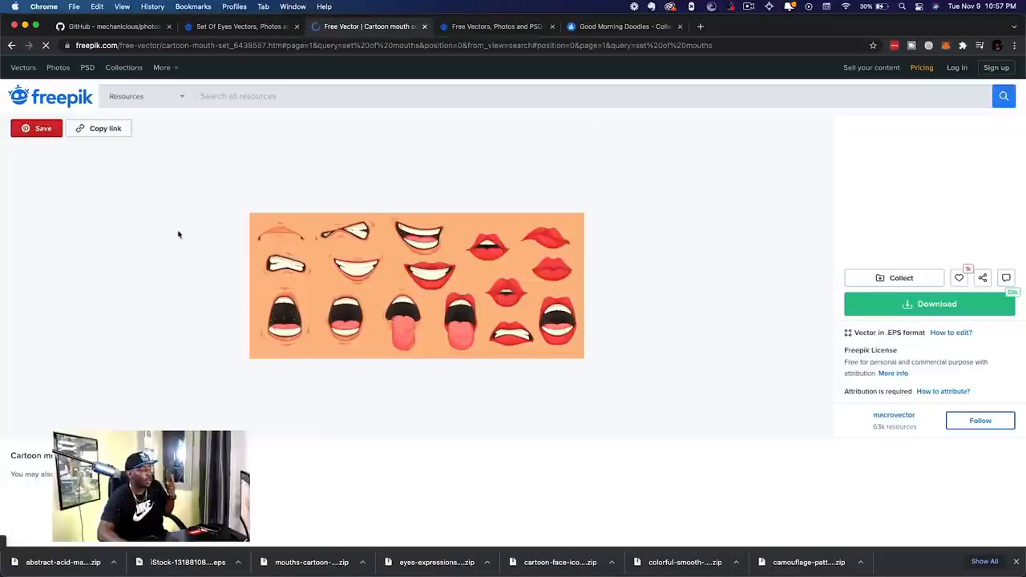
{"action": "left_click", "coordinate": [12, 46]}
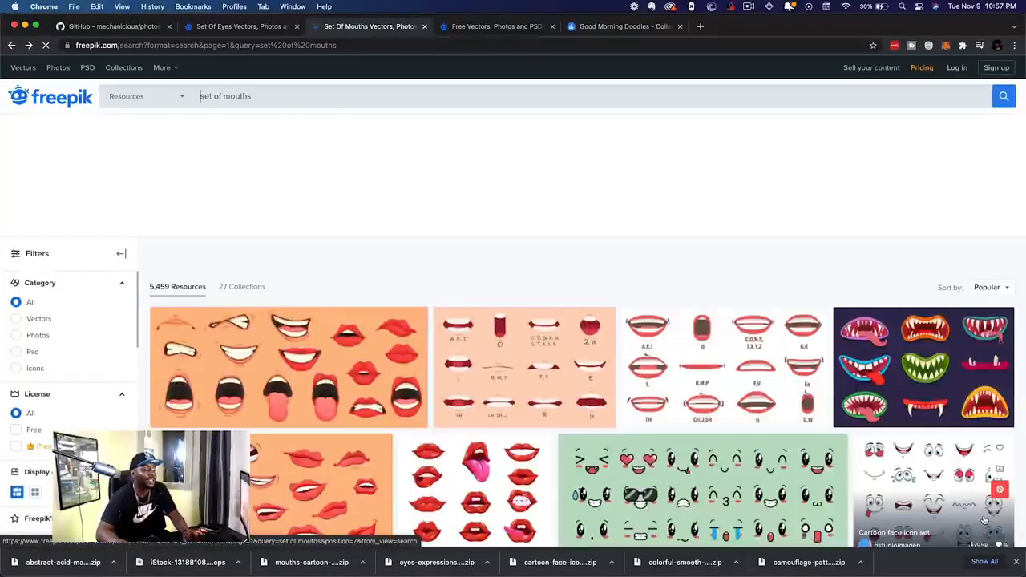
{"action": "left_click", "coordinate": [900, 351]}
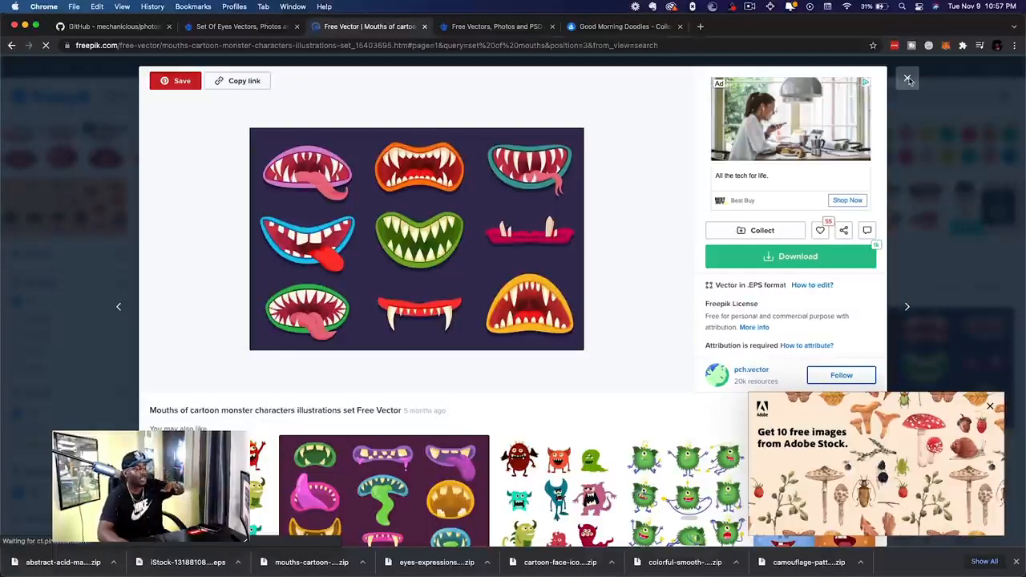
{"action": "left_click", "coordinate": [909, 80]}
{"action": "key", "text": "ctrl+Tab"}
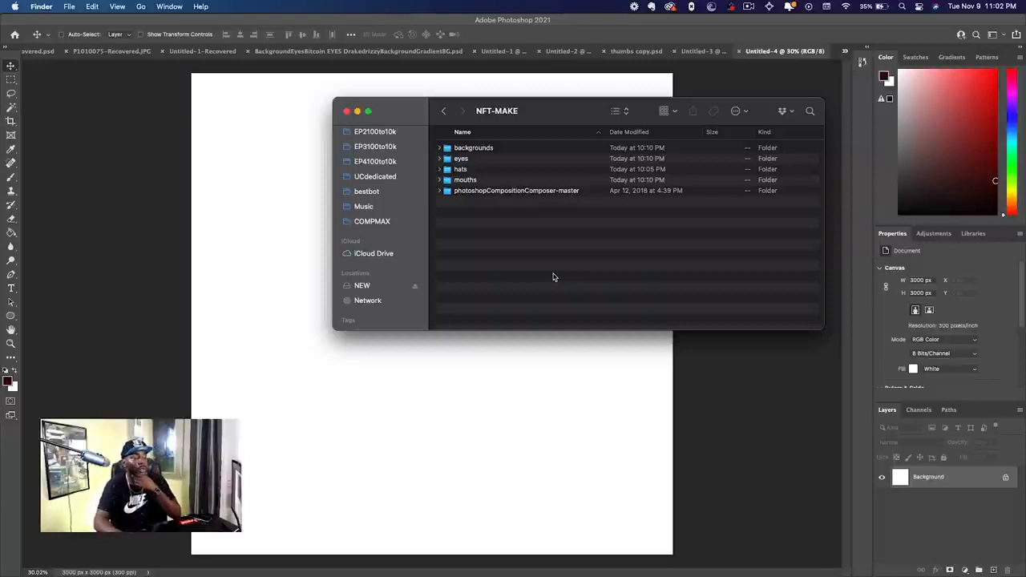
Step: Narrow and reposition the NFT-MAKE folder window to view its asset folders, and return to the Photoshop document
{"action": "left_click_drag", "start_coordinate": [829, 311], "coordinate": [650, 311]}
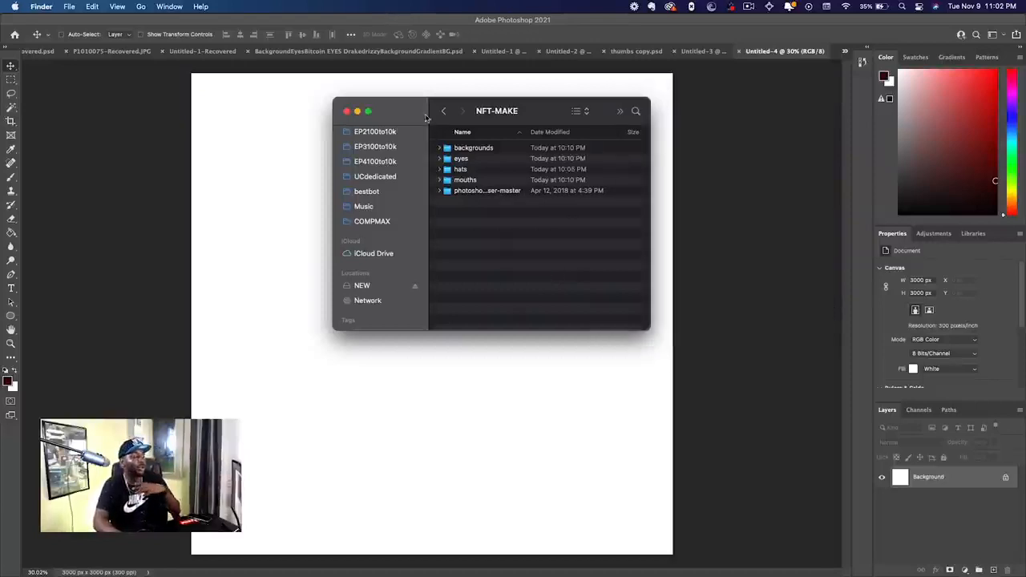
{"action": "left_click_drag", "start_coordinate": [429, 114], "coordinate": [626, 188]}
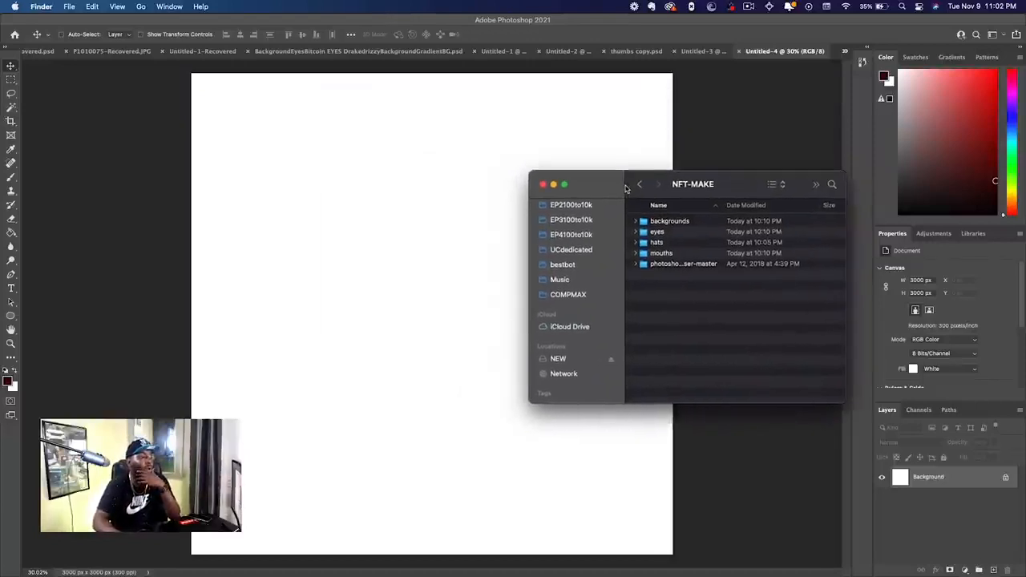
{"action": "left_click", "coordinate": [402, 199]}
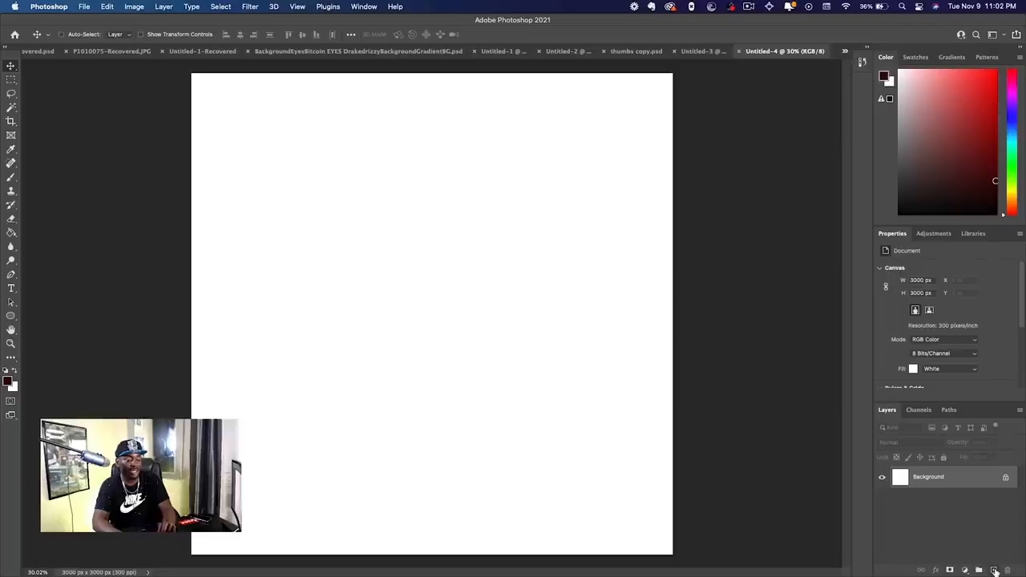
Step: Add a new layer and draw a dark red circle about 1269 px across with the Ellipse tool
{"action": "left_click", "coordinate": [995, 570]}
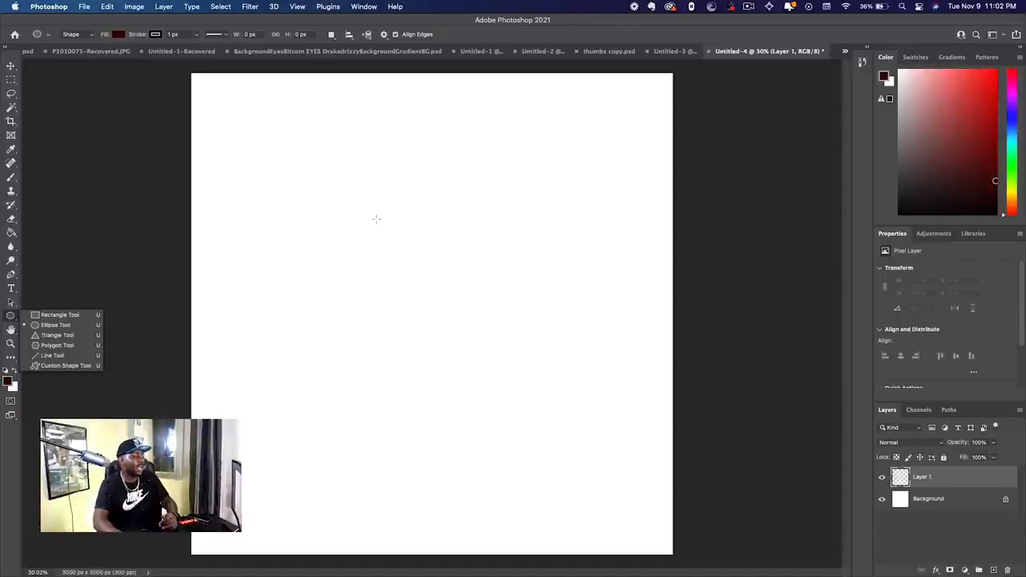
{"action": "left_click_drag", "start_coordinate": [384, 205], "coordinate": [631, 409]}
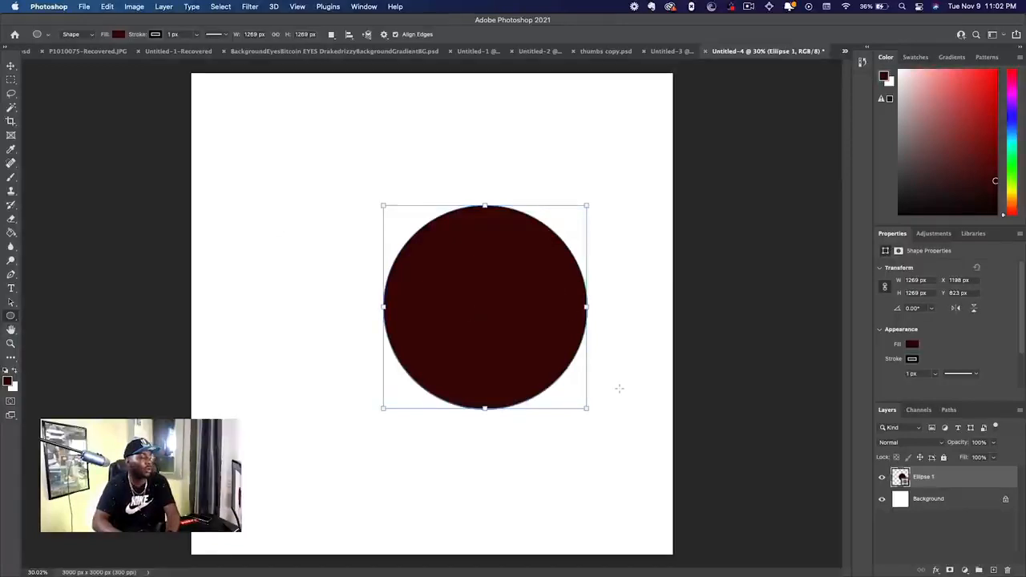
Step: Remove the circle's stroke and open its fill colour options
{"action": "left_click", "coordinate": [160, 35]}
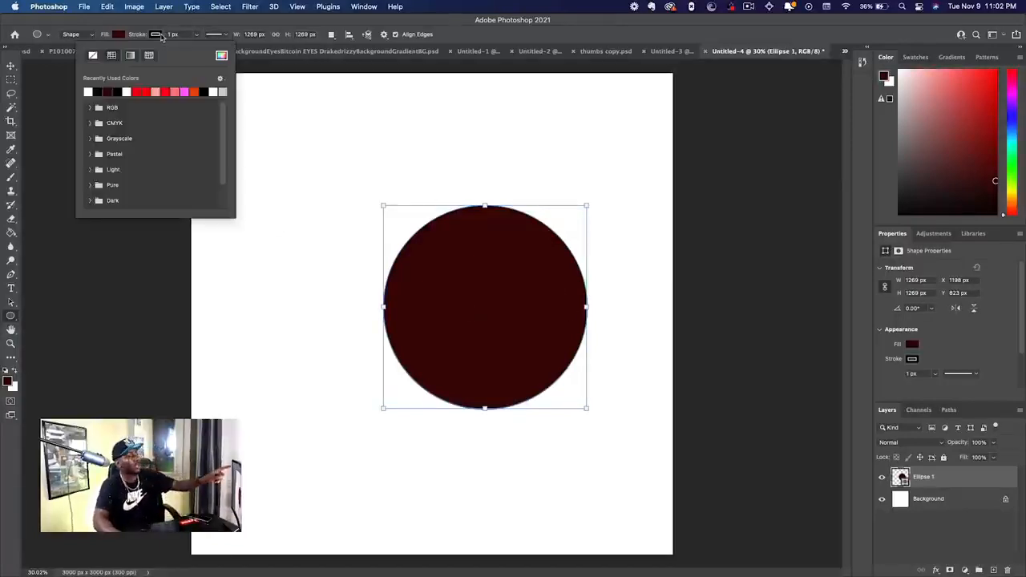
{"action": "left_click", "coordinate": [93, 56]}
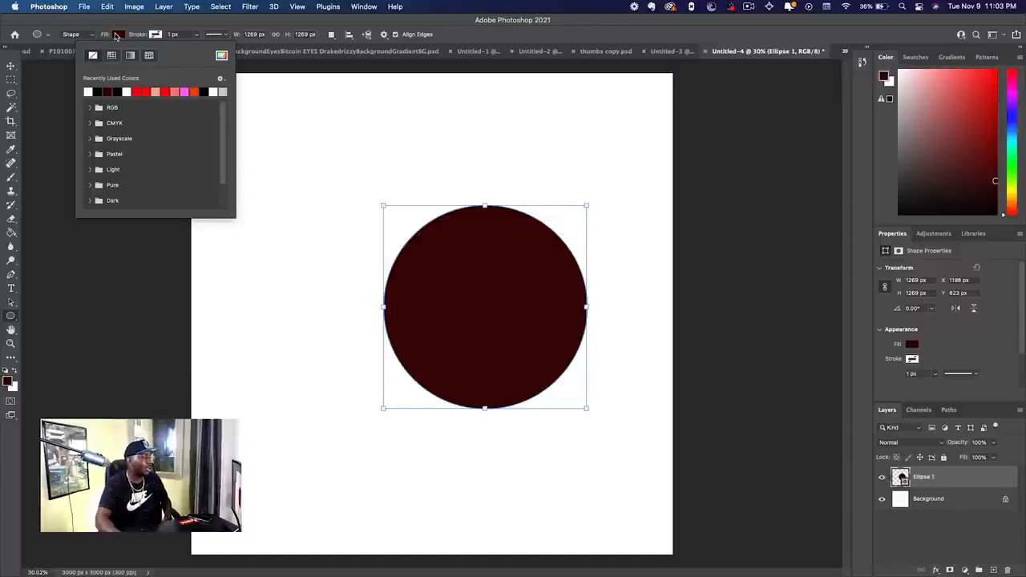
{"action": "left_click", "coordinate": [117, 35]}
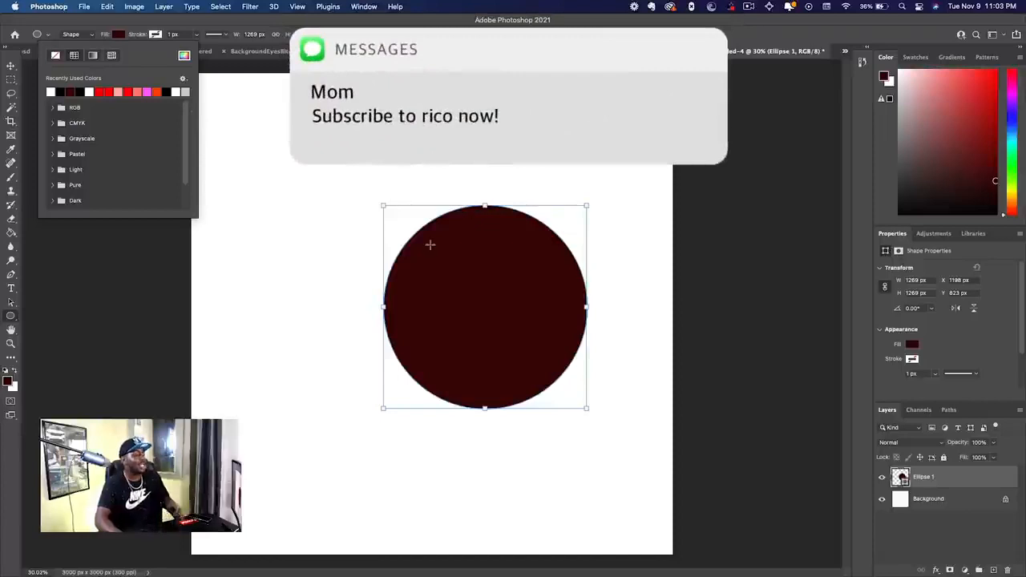
{"action": "left_click", "coordinate": [184, 56]}
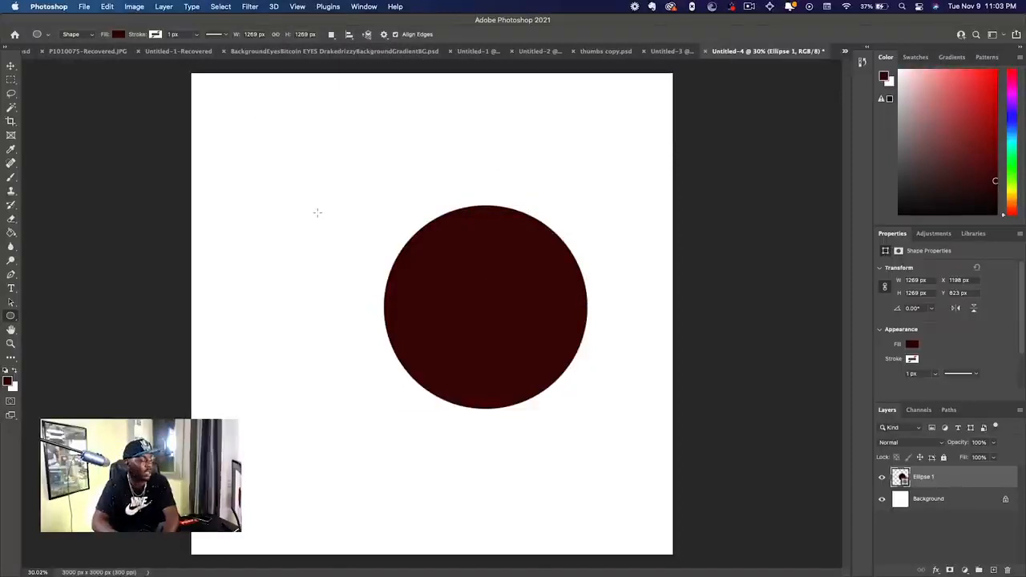
Step: Centre the circle horizontally and vertically, with alignment set to Canvas
{"action": "key", "text": "v"}
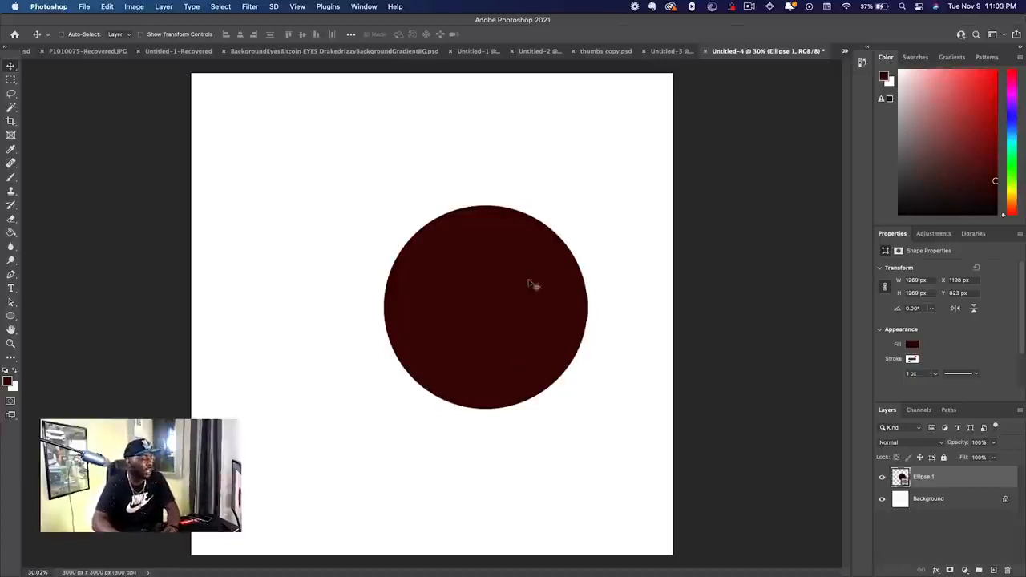
{"action": "left_click", "coordinate": [351, 36]}
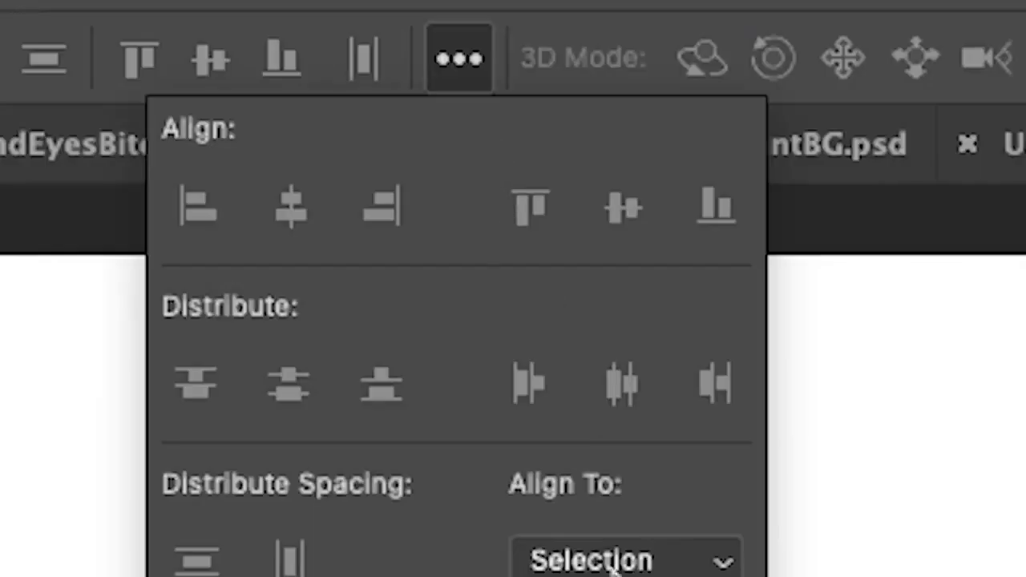
{"action": "left_click", "coordinate": [630, 561]}
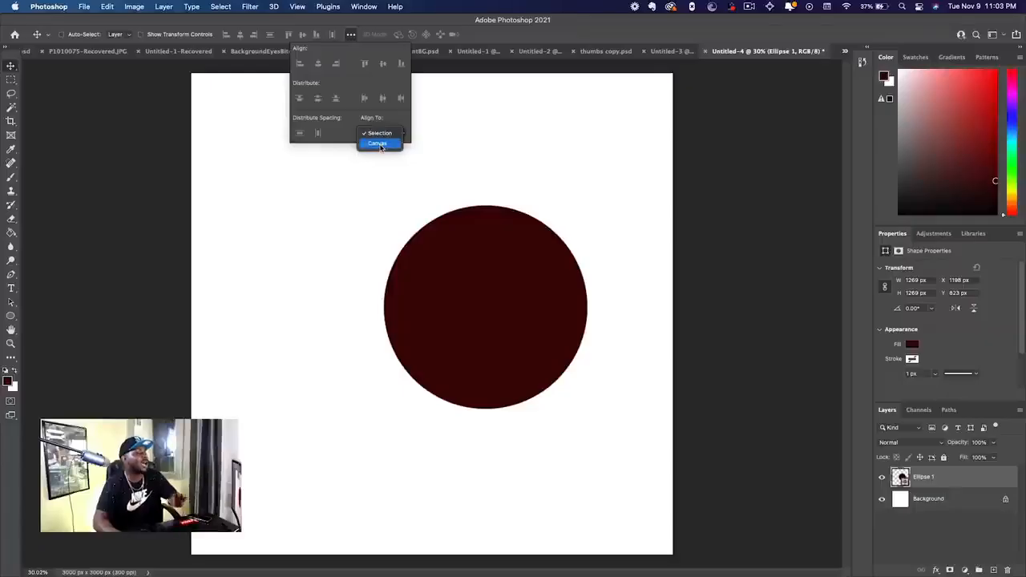
{"action": "left_click", "coordinate": [377, 145]}
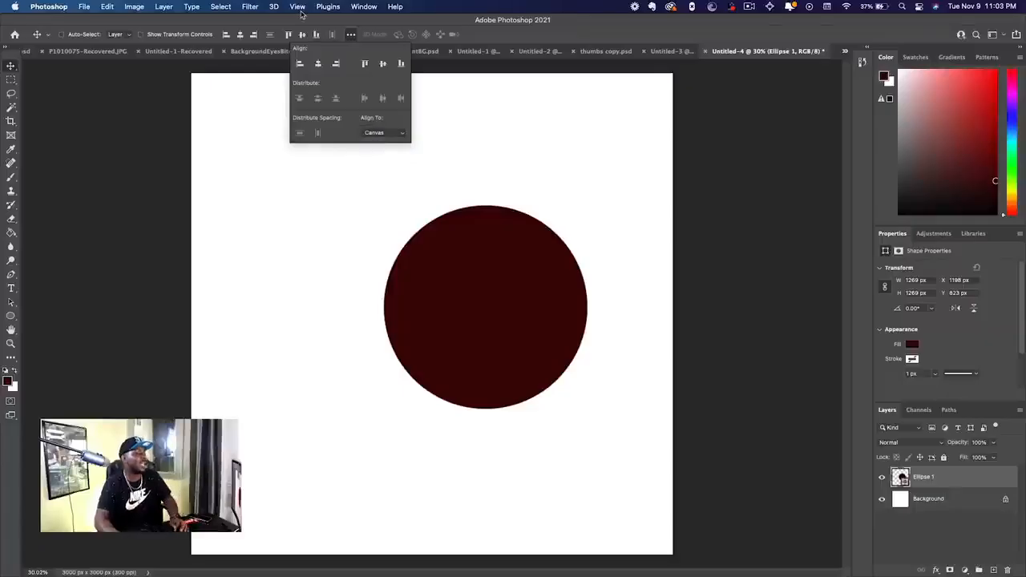
{"action": "left_click", "coordinate": [383, 63]}
{"action": "left_click", "coordinate": [318, 63]}
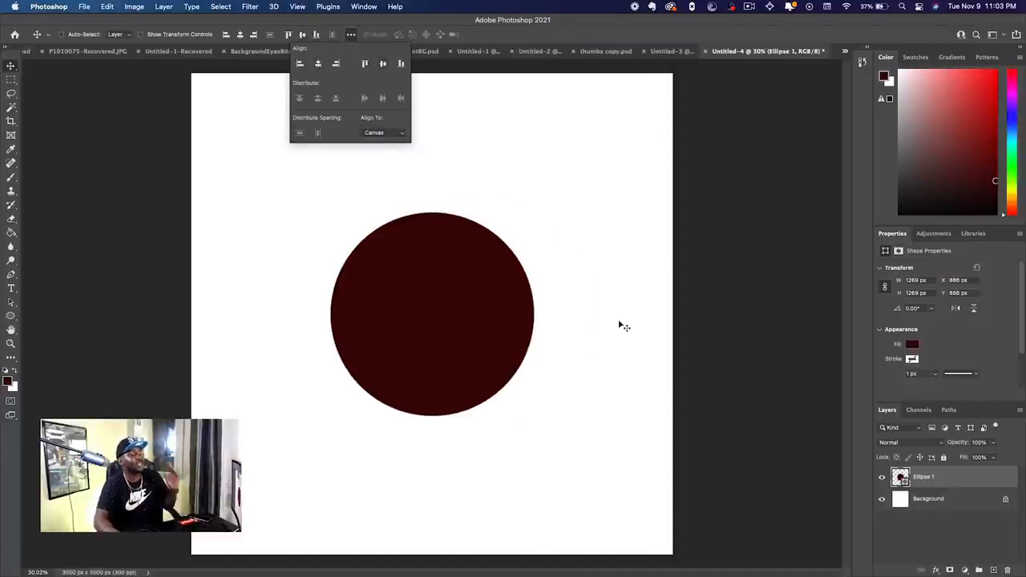
{"action": "left_click", "coordinate": [599, 339]}
Step: Group the Ellipse 1 layer into a new group named MainFigure
{"action": "right_click", "coordinate": [979, 481]}
{"action": "left_click", "coordinate": [979, 481]}
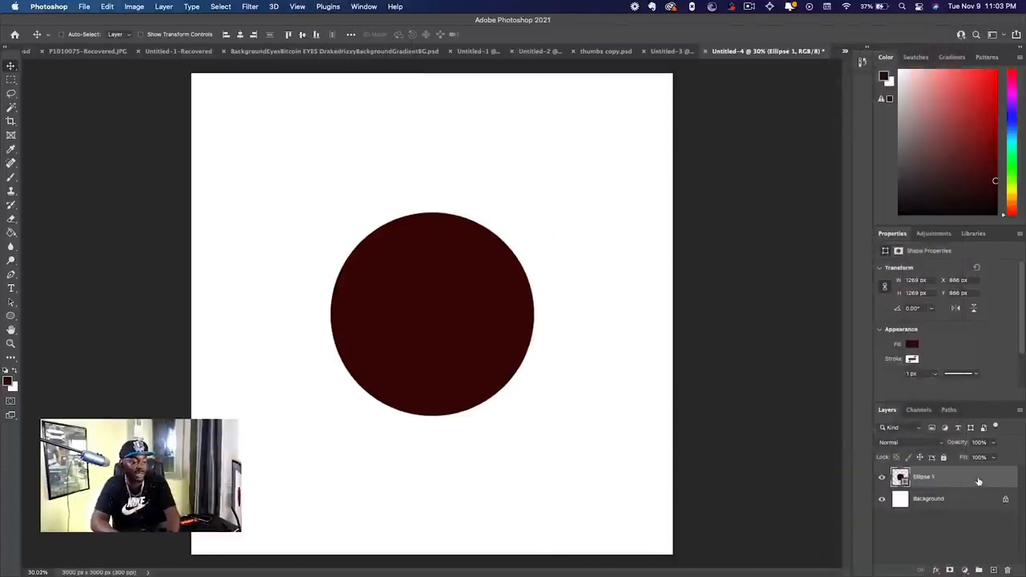
{"action": "right_click", "coordinate": [978, 476]}
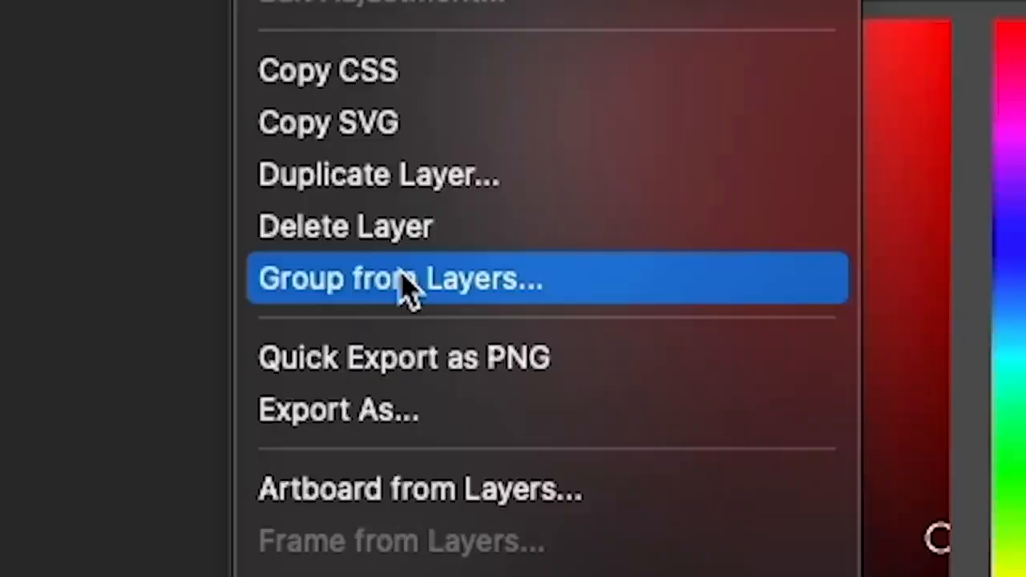
{"action": "left_click", "coordinate": [880, 126]}
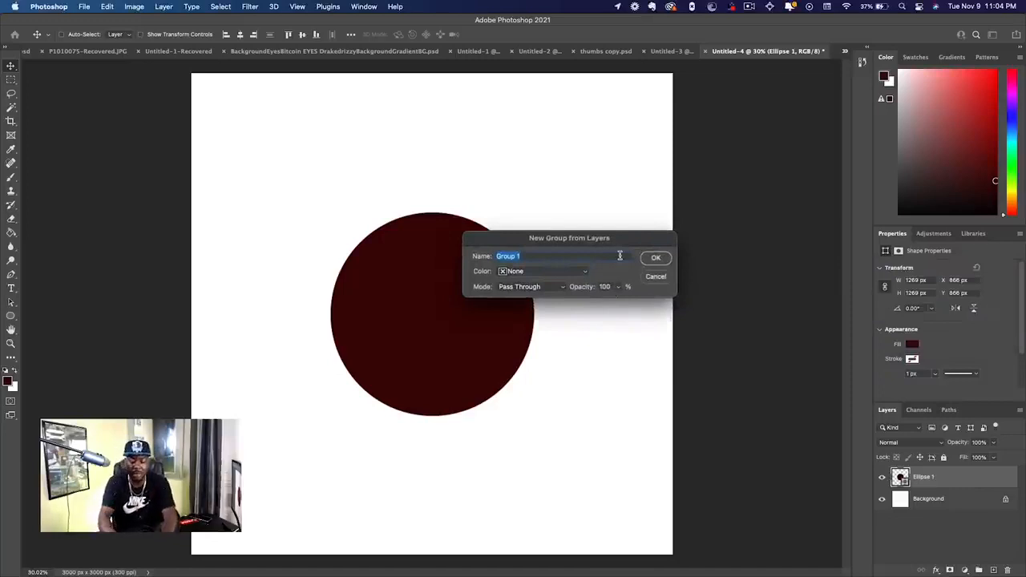
{"action": "type", "text": "MainFigure"}
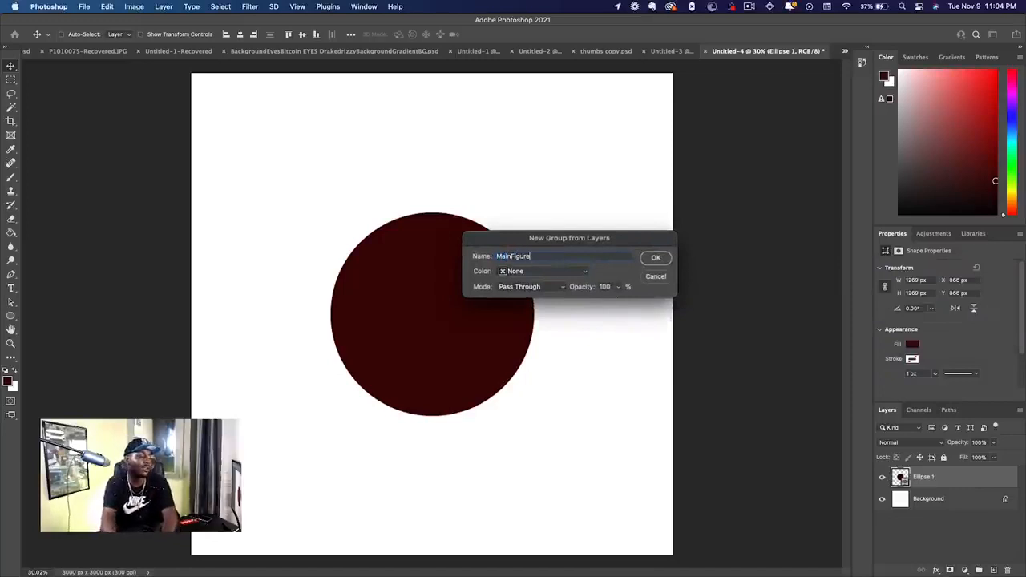
{"action": "key", "text": "Return"}
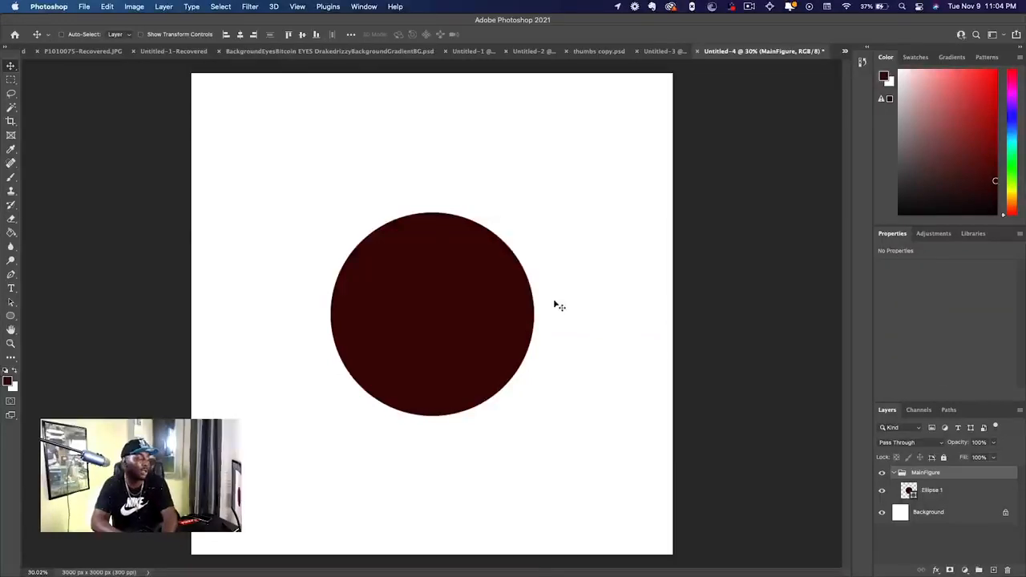
Step: Collapse and expand the MainFigure group, check the visibility of the group and its ellipse on and off, and select the Ellipse 1 layer
{"action": "left_click", "coordinate": [899, 474]}
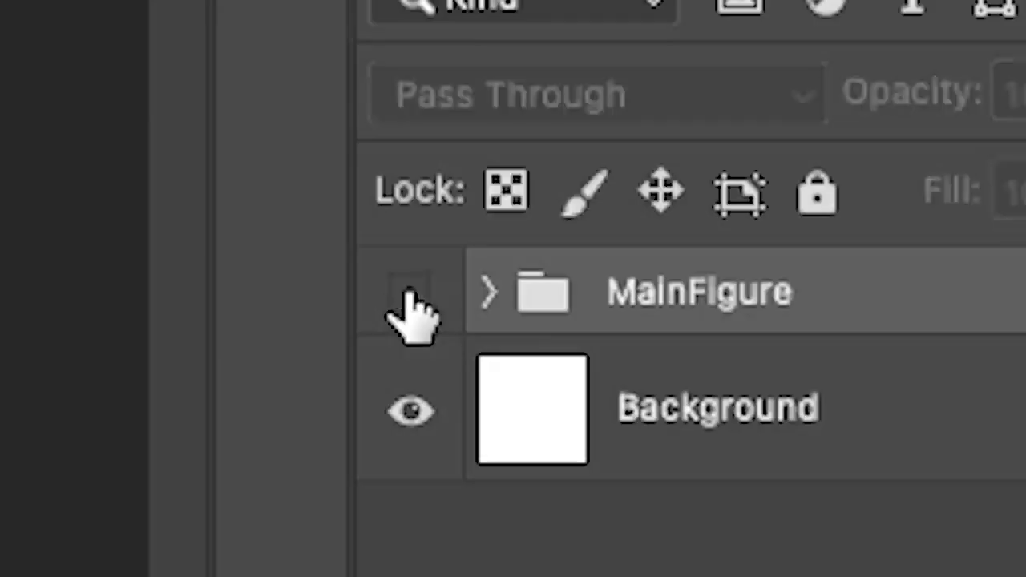
{"action": "left_click", "coordinate": [483, 287]}
{"action": "left_click", "coordinate": [884, 492]}
{"action": "left_click", "coordinate": [884, 492]}
{"action": "left_click", "coordinate": [883, 492]}
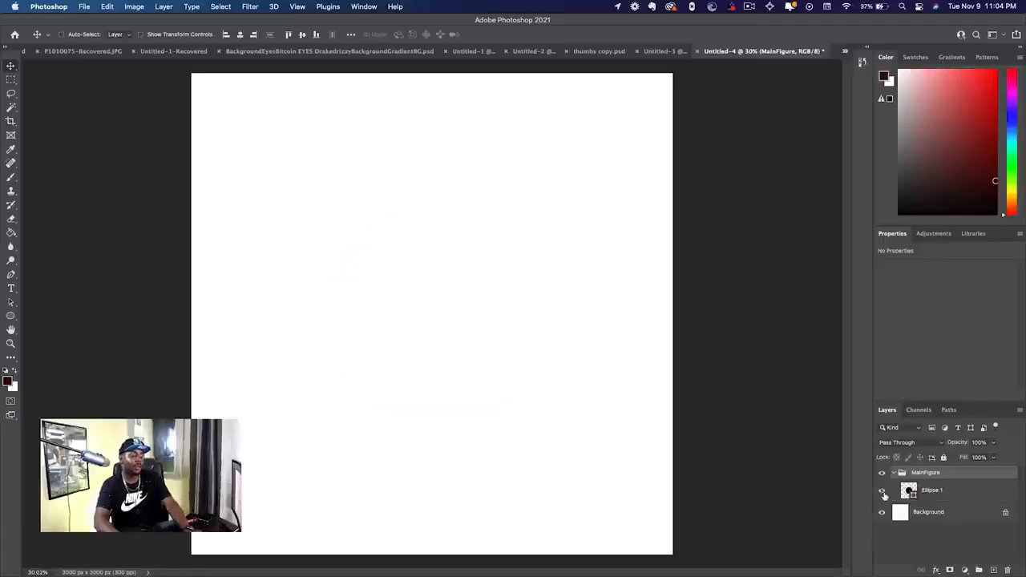
{"action": "left_click", "coordinate": [883, 493]}
{"action": "left_click", "coordinate": [884, 492]}
{"action": "left_click", "coordinate": [884, 493]}
{"action": "left_click", "coordinate": [883, 474]}
{"action": "left_click", "coordinate": [882, 474]}
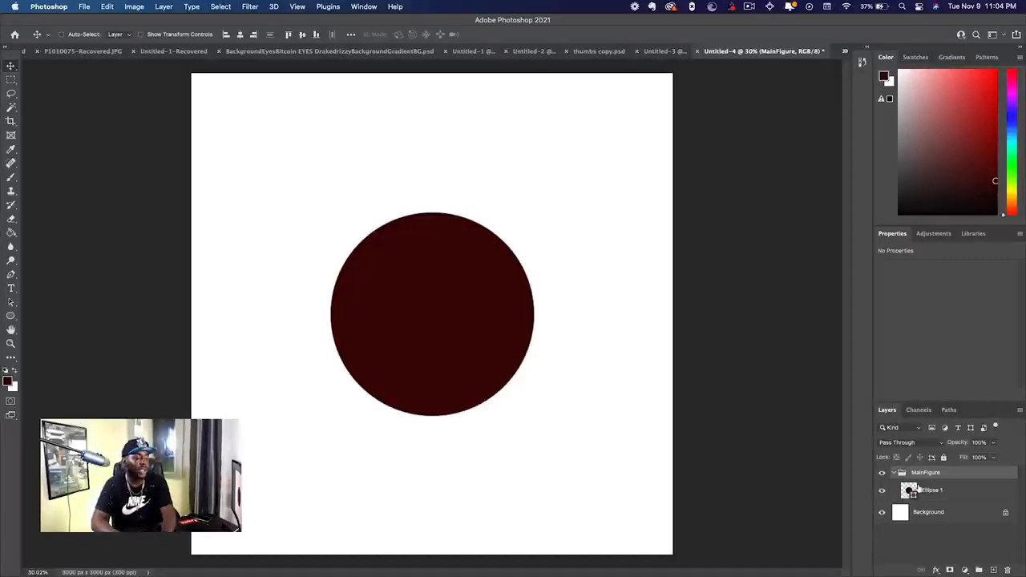
{"action": "left_click", "coordinate": [953, 490]}
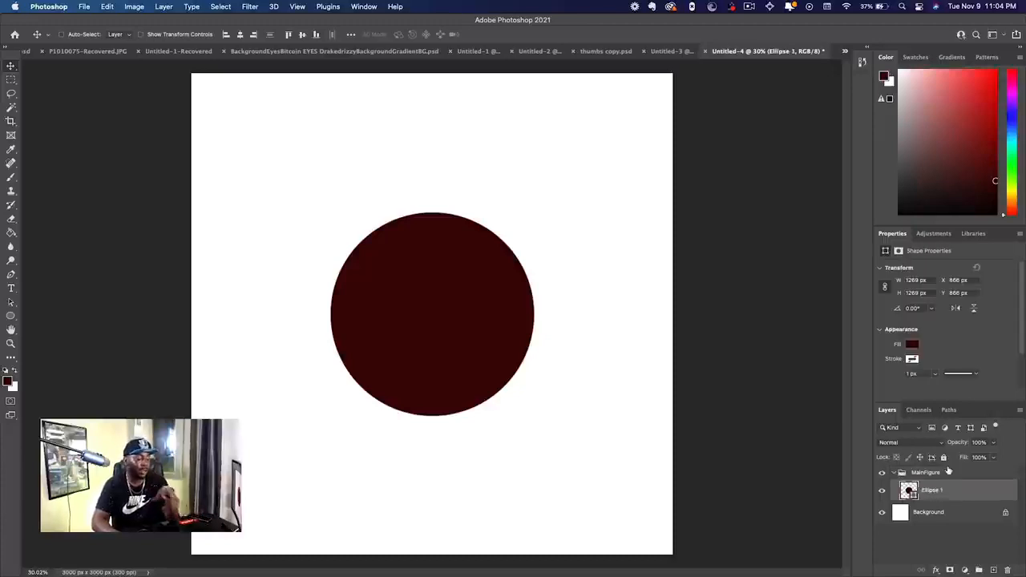
Step: Collapse the MainFigure group, hide the Background layer, and switch the group's visibility off and on over the transparent canvas
{"action": "left_click", "coordinate": [949, 473]}
{"action": "left_click", "coordinate": [950, 512]}
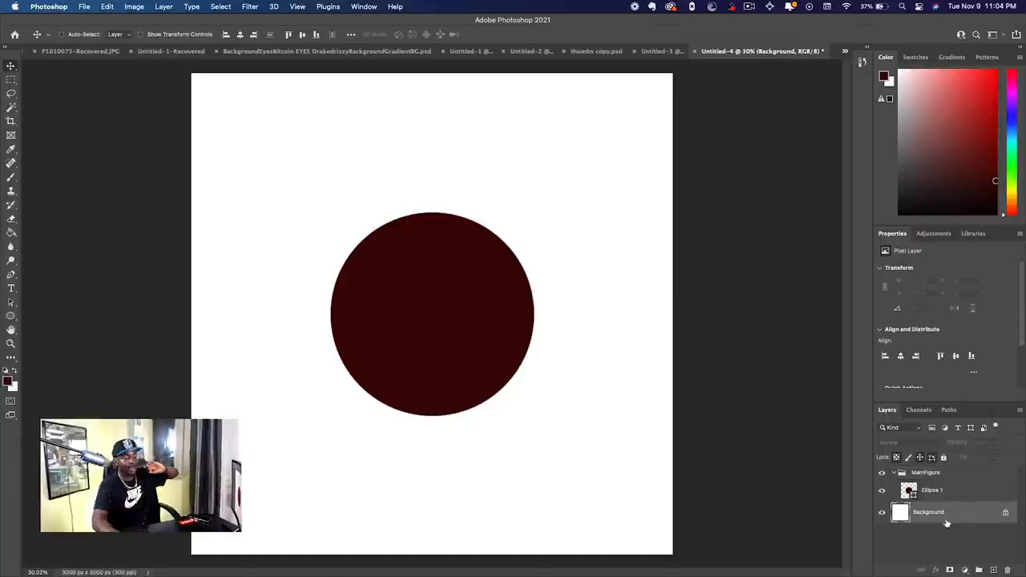
{"action": "left_click", "coordinate": [894, 474]}
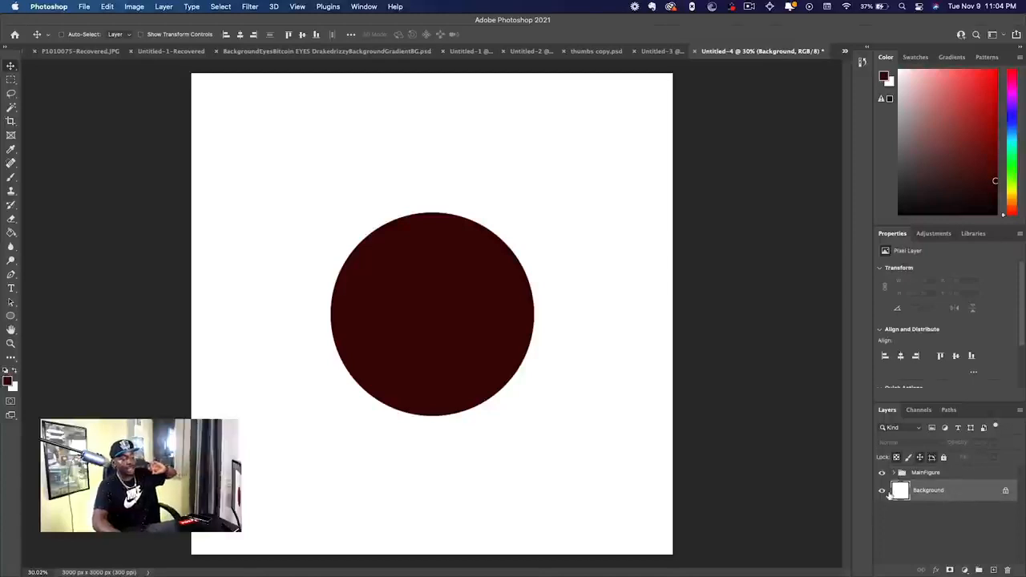
{"action": "left_click", "coordinate": [882, 473]}
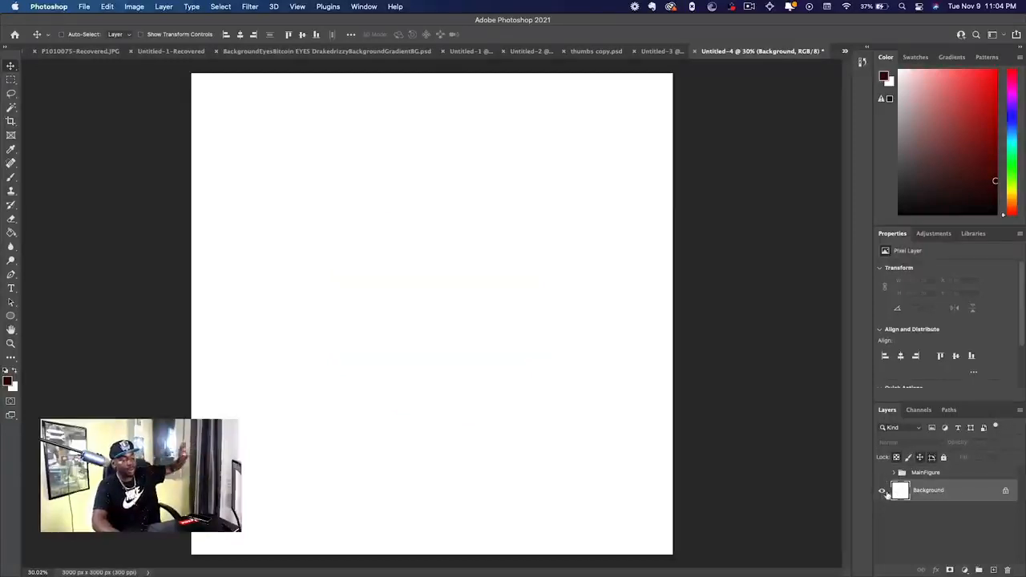
{"action": "left_click", "coordinate": [882, 491]}
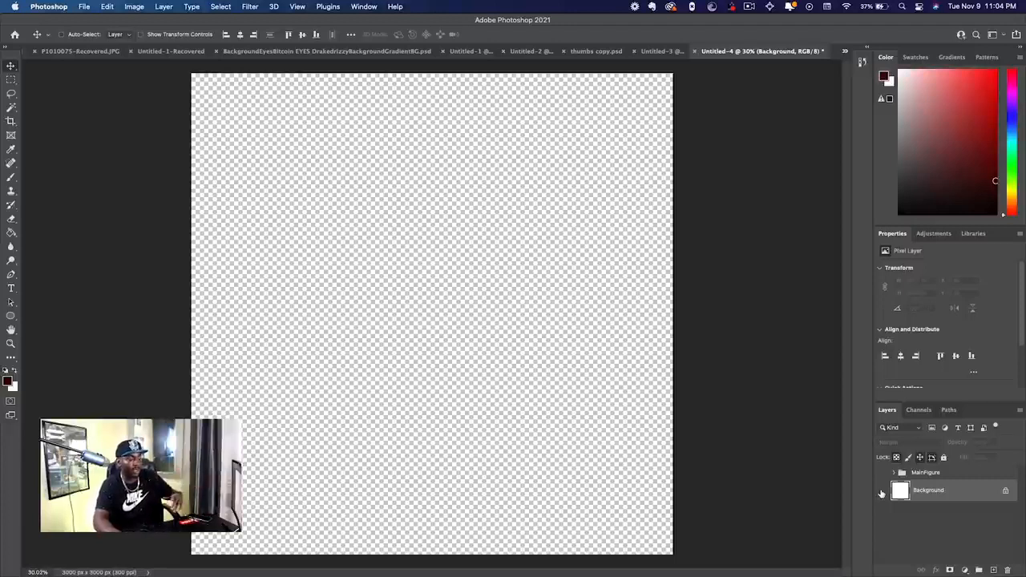
{"action": "left_click", "coordinate": [883, 473]}
{"action": "left_click", "coordinate": [883, 473]}
{"action": "left_click", "coordinate": [884, 473]}
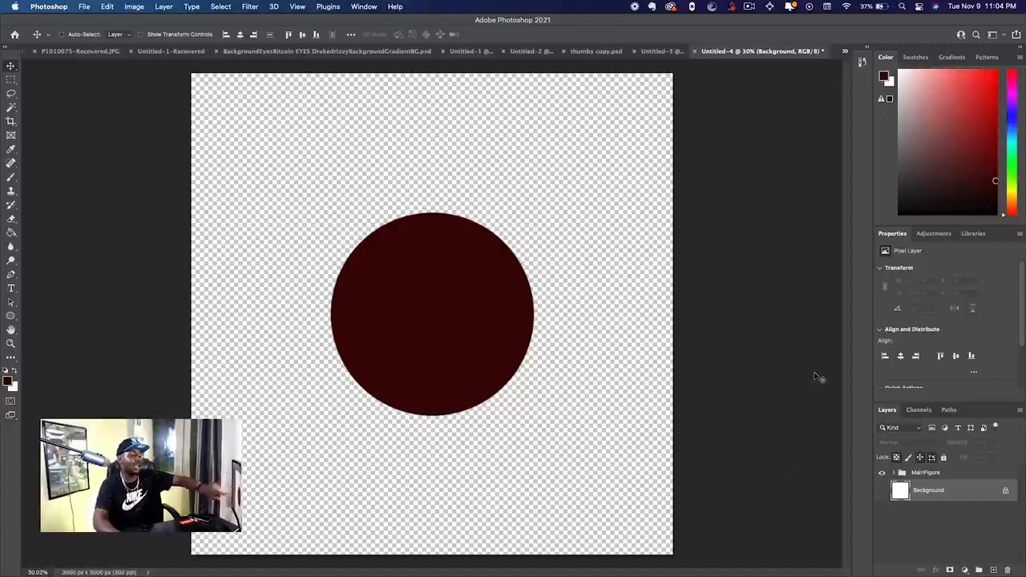
Step: Add a new layer above Ellipse 1 in the MainFigure group and paint three crossing red brush strokes over the circle
{"action": "left_click", "coordinate": [894, 473]}
{"action": "left_click", "coordinate": [926, 496]}
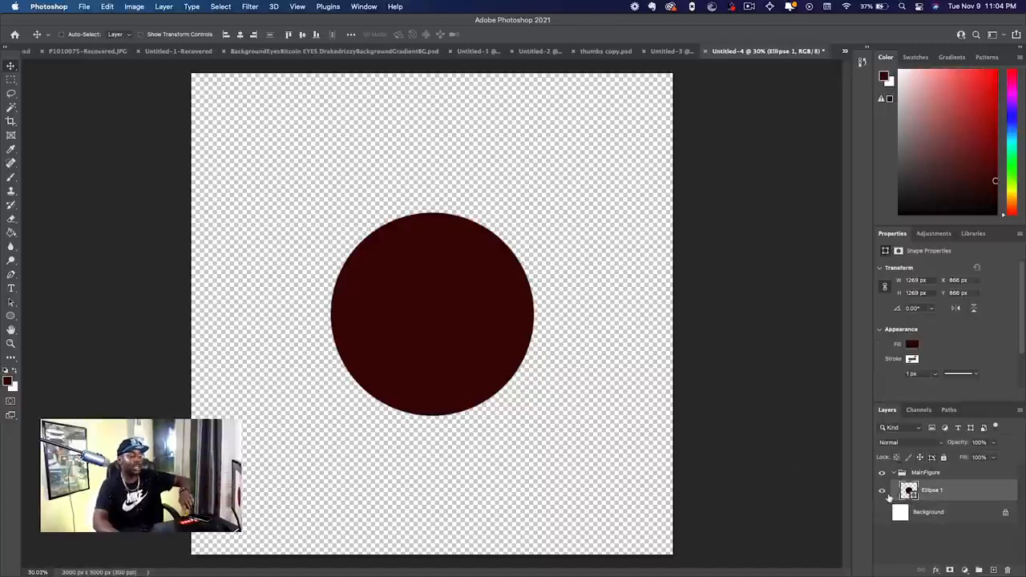
{"action": "left_click", "coordinate": [994, 570]}
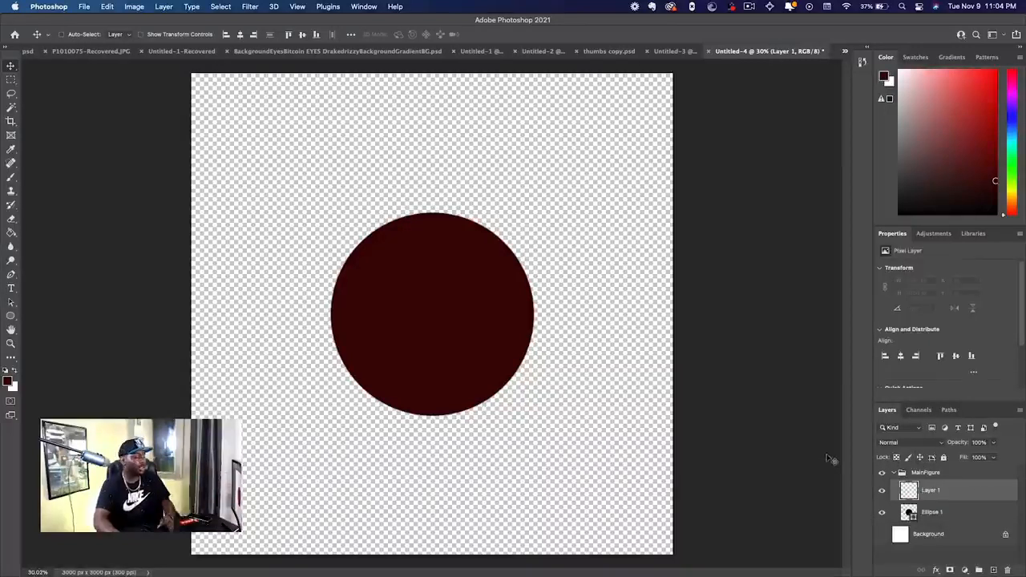
{"action": "key", "text": "b"}
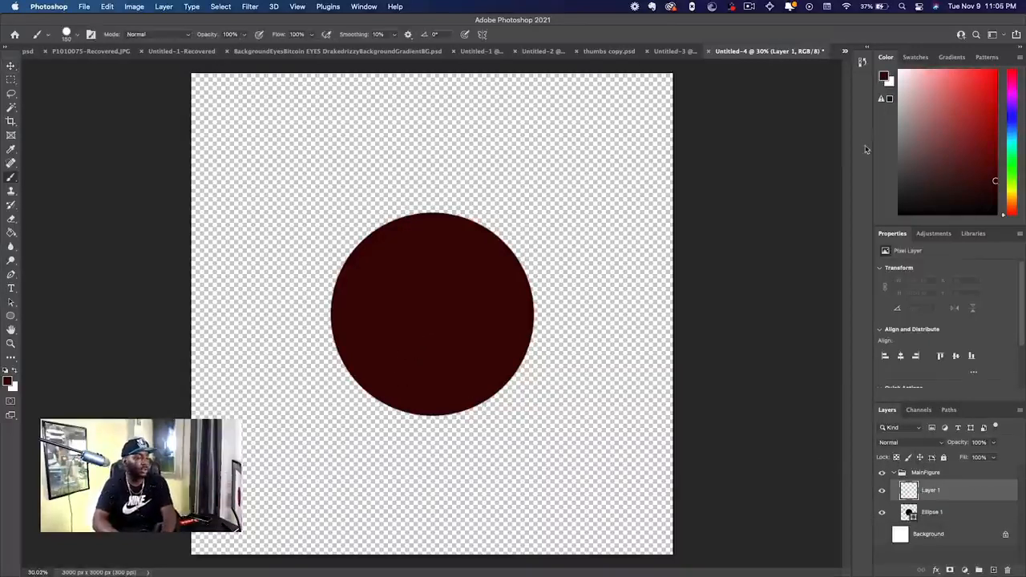
{"action": "left_click_drag", "start_coordinate": [978, 103], "coordinate": [1006, 66]}
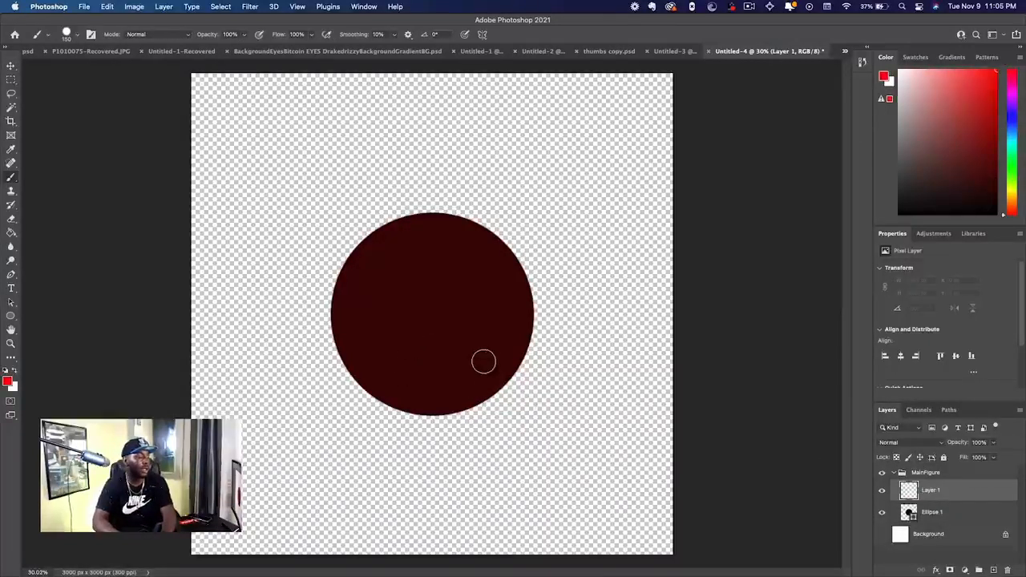
{"action": "left_click_drag", "start_coordinate": [461, 286], "coordinate": [379, 386]}
{"action": "left_click_drag", "start_coordinate": [397, 309], "coordinate": [520, 364]}
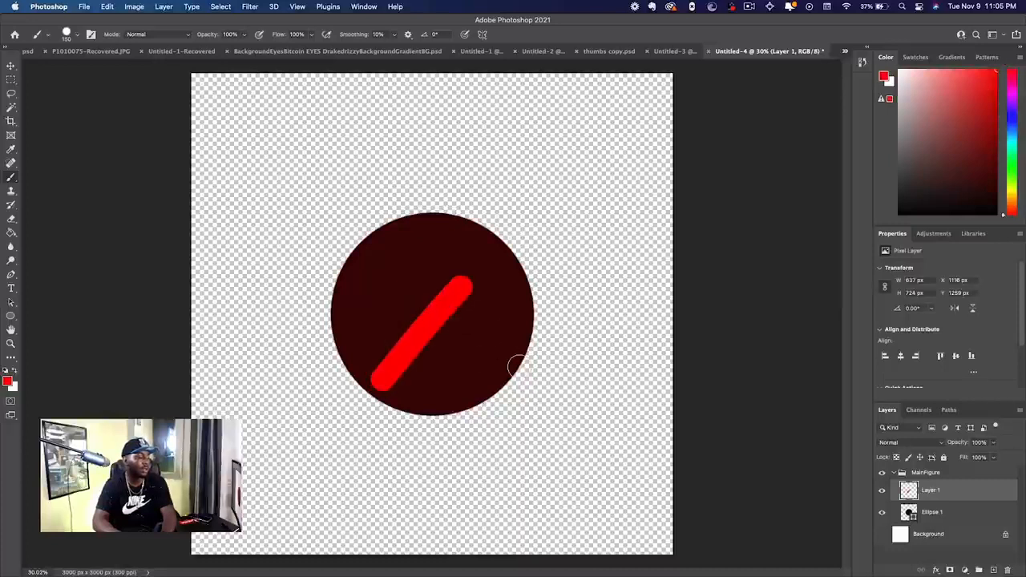
{"action": "left_click_drag", "start_coordinate": [484, 313], "coordinate": [382, 309]}
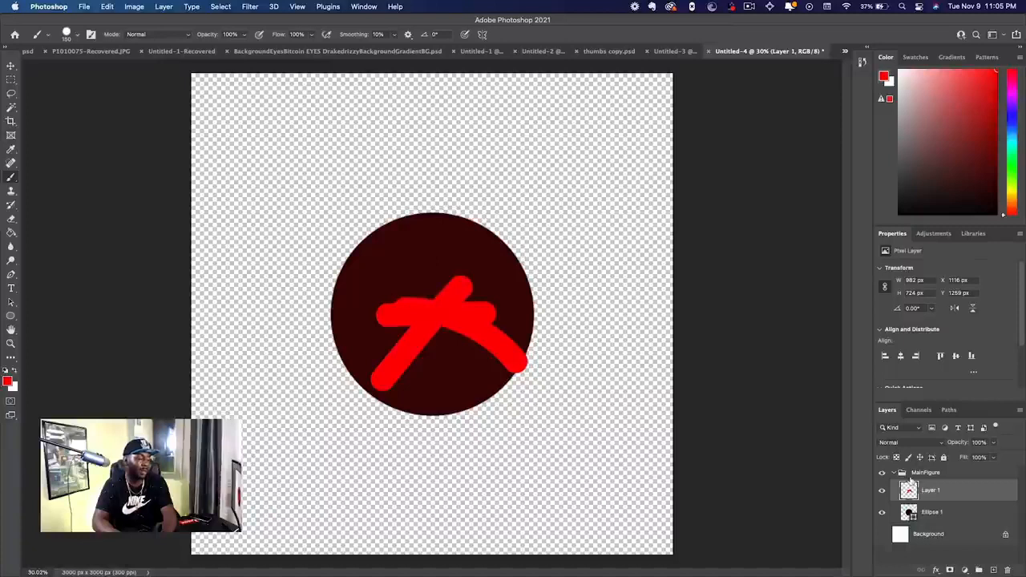
Step: Add another layer above the red strokes and paint a bright green X across the circle with the Brush tool
{"action": "left_click", "coordinate": [992, 570]}
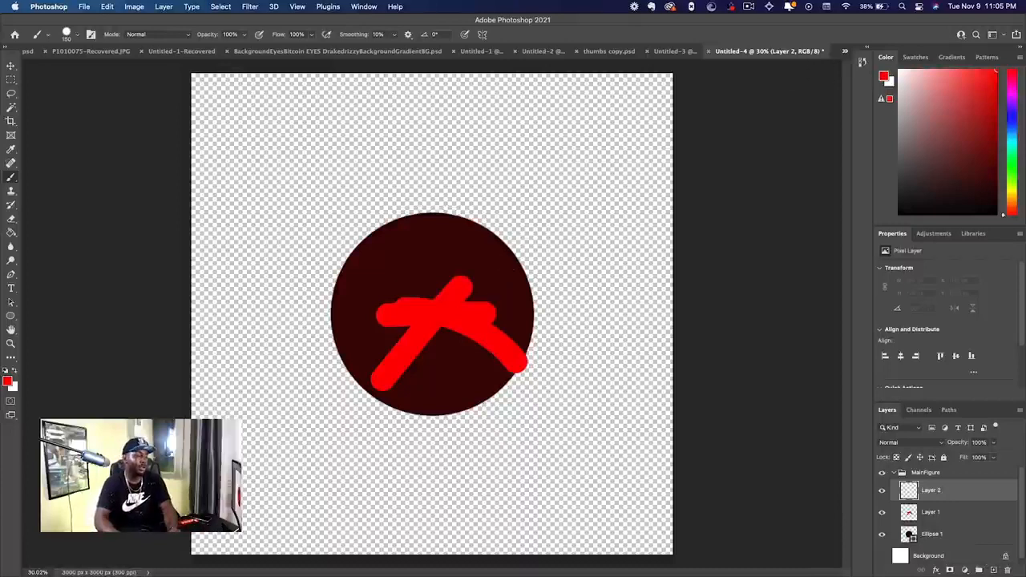
{"action": "left_click", "coordinate": [1012, 166]}
{"action": "left_click_drag", "start_coordinate": [405, 377], "coordinate": [499, 285]}
{"action": "left_click_drag", "start_coordinate": [412, 280], "coordinate": [513, 365]}
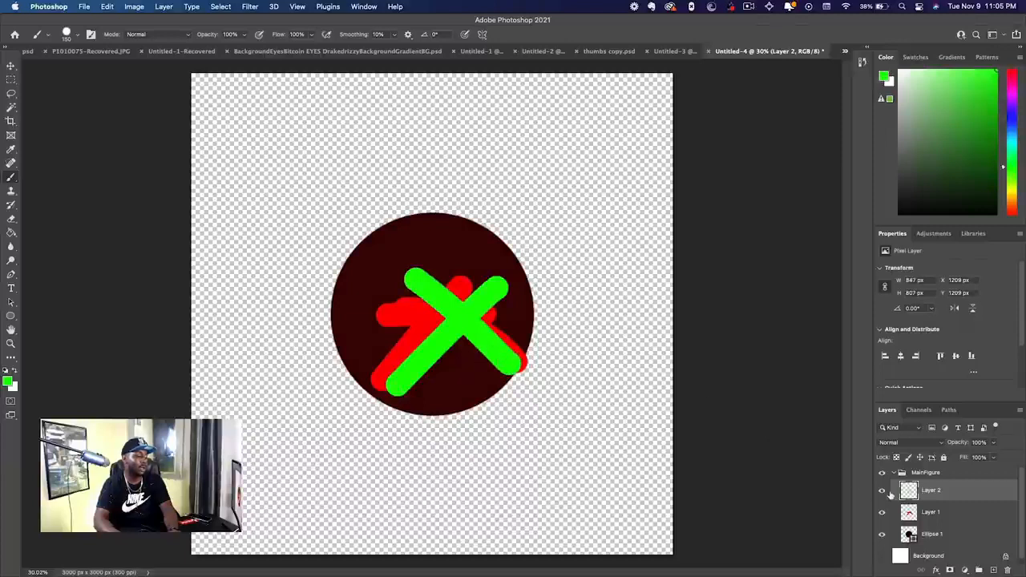
Step: Hide and delete both painted layers, Layer 2 and Layer 1, and show the Background layer again
{"action": "left_click", "coordinate": [882, 491]}
{"action": "left_click", "coordinate": [883, 512]}
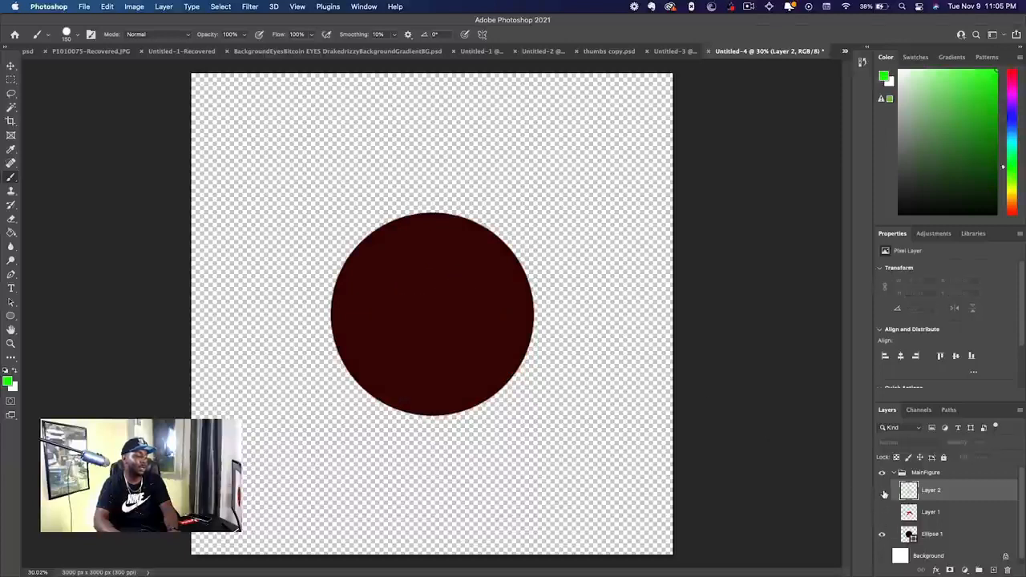
{"action": "key", "text": "BackSpace"}
{"action": "key", "text": "BackSpace"}
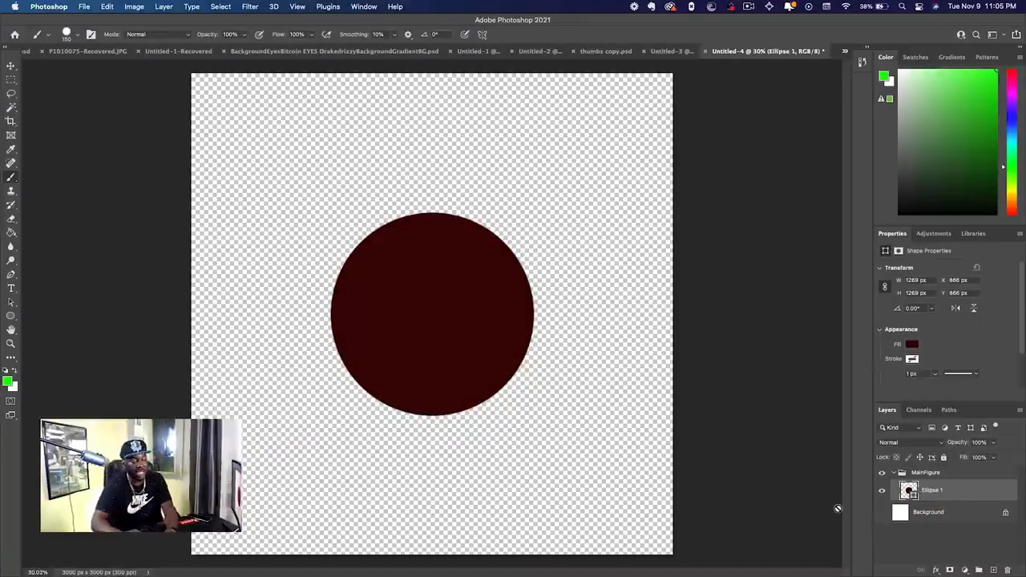
{"action": "left_click", "coordinate": [882, 512]}
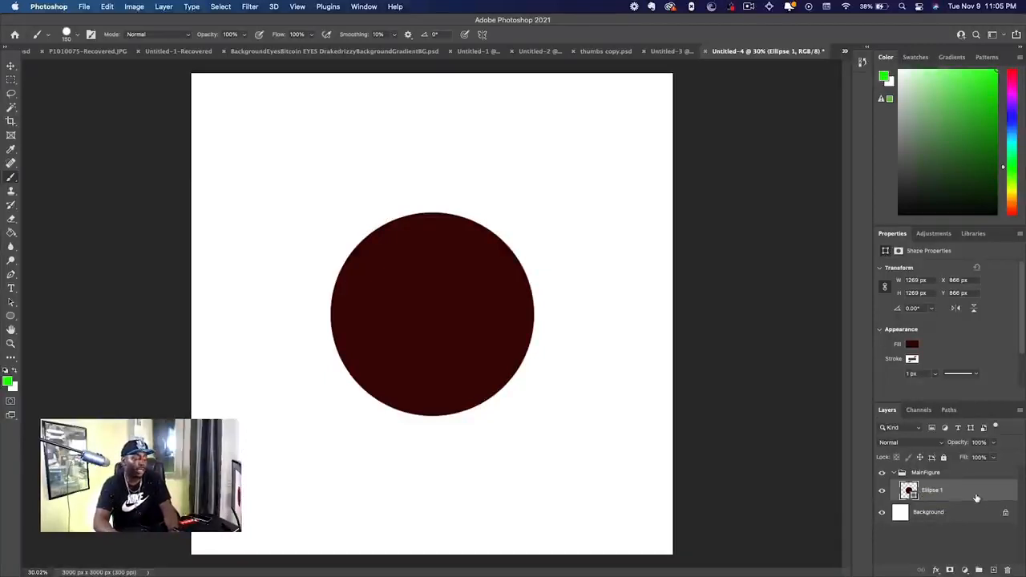
Step: Rename the Ellipse 1 layer to main
{"action": "double_click", "coordinate": [930, 491]}
{"action": "key", "text": "Return"}
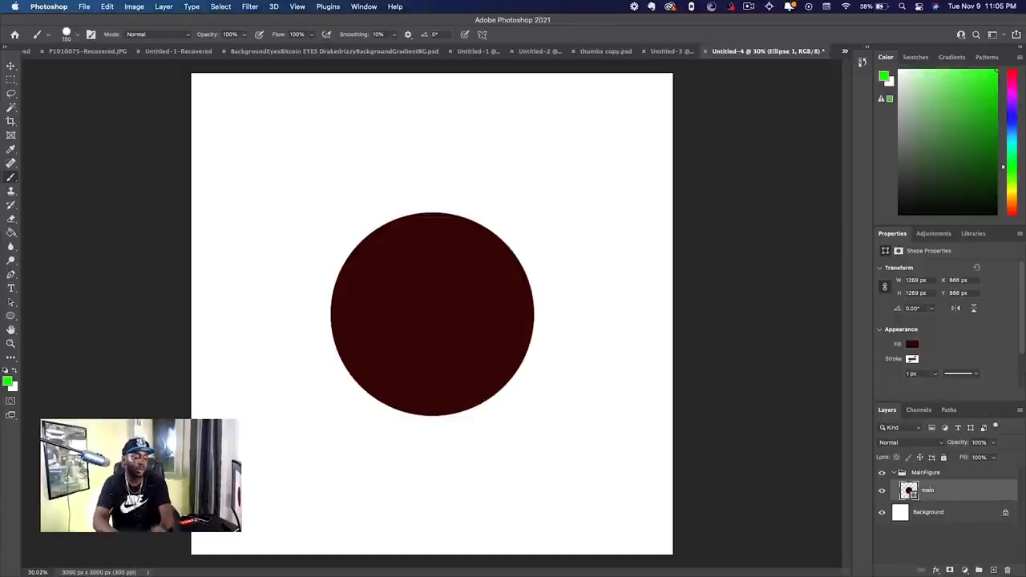
Step: Apply a Gradient Overlay with the Orange_10 gradient to the main layer and collapse the MainFigure group
{"action": "key", "text": "space"}
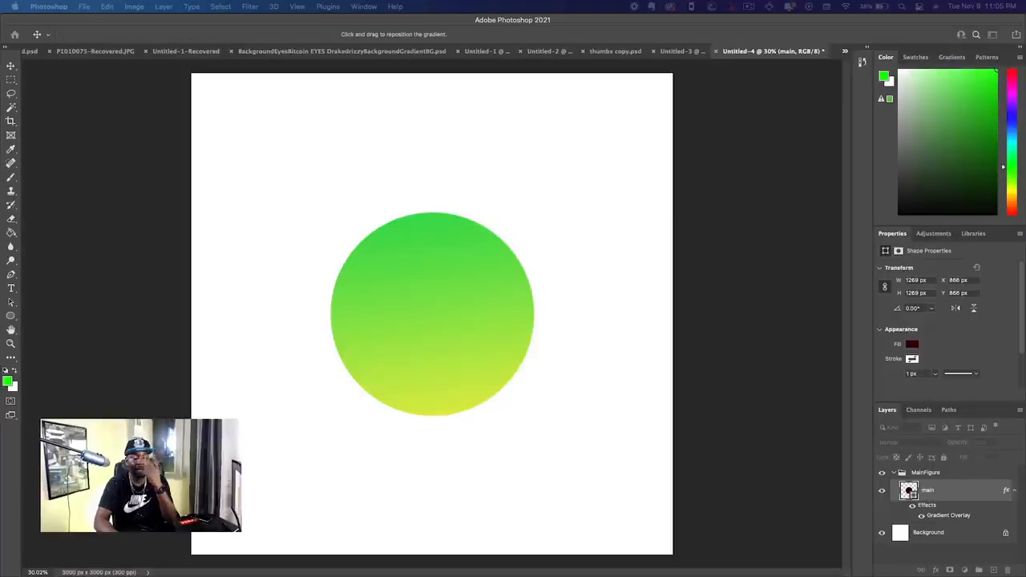
{"action": "key", "text": "i"}
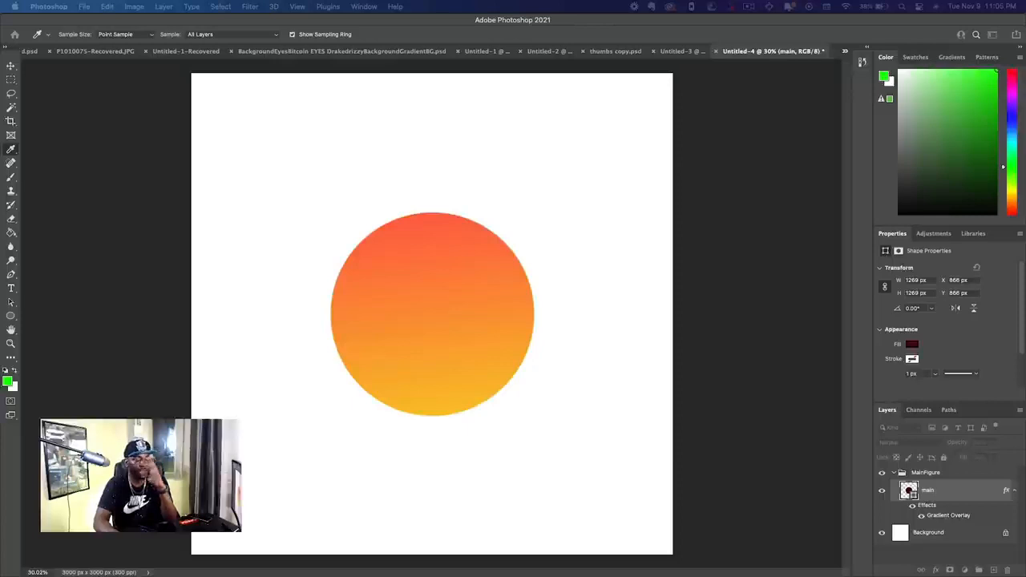
{"action": "key", "text": "Return"}
{"action": "left_click_drag", "start_coordinate": [1025, 222], "coordinate": [776, 234]}
{"action": "left_click", "coordinate": [654, 299]}
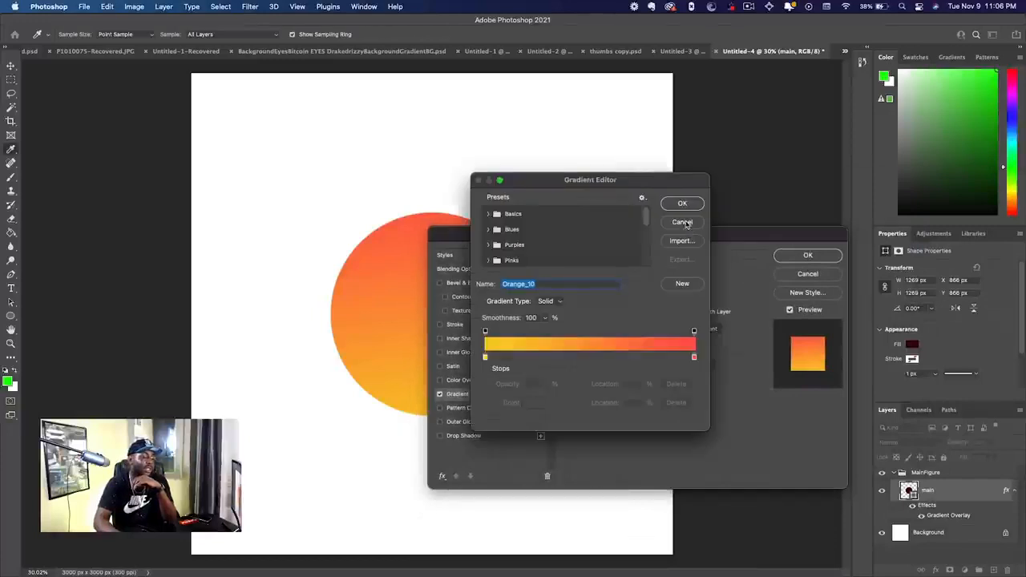
{"action": "left_click", "coordinate": [686, 224]}
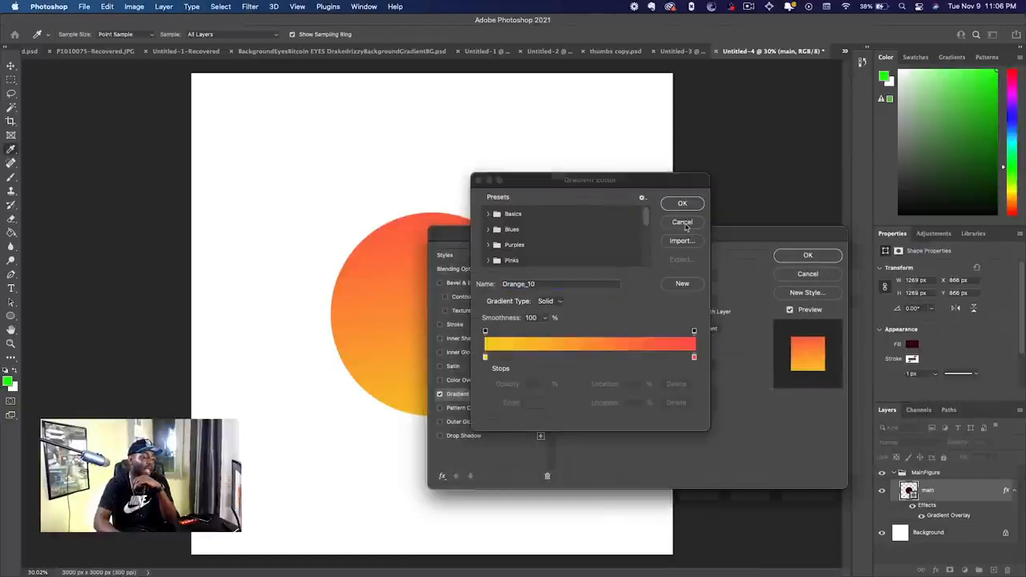
{"action": "left_click", "coordinate": [797, 259]}
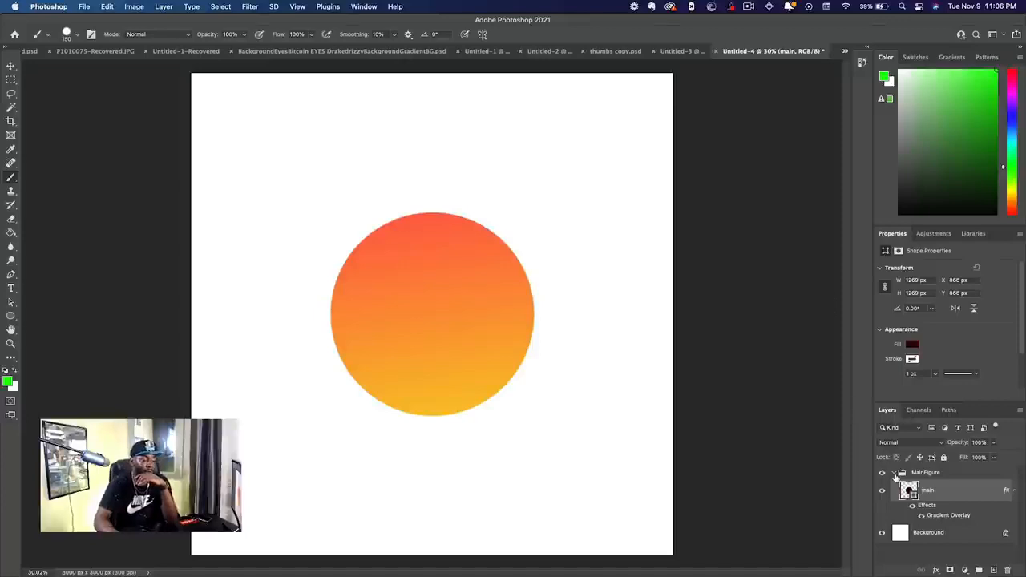
{"action": "left_click", "coordinate": [897, 475]}
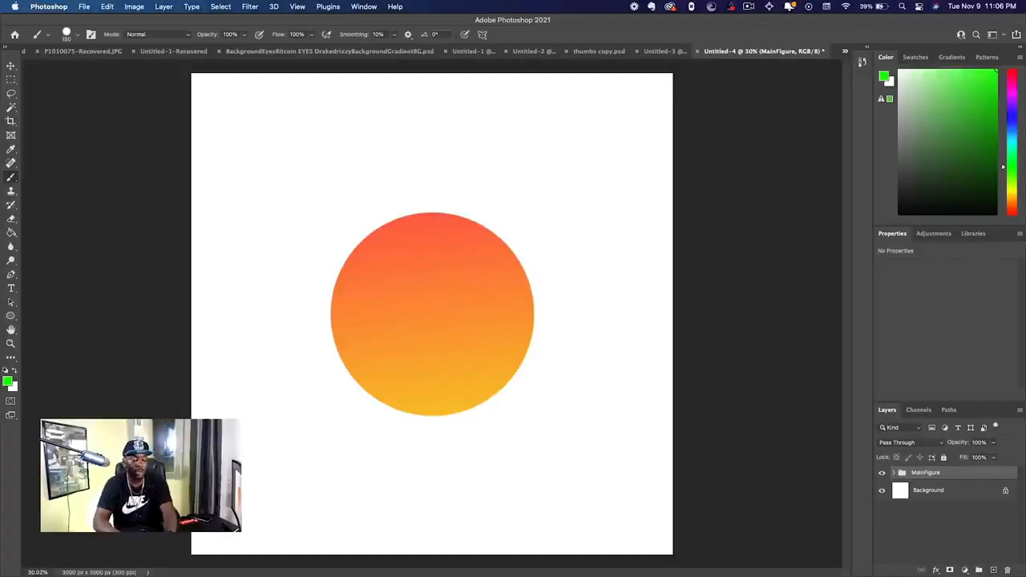
Step: Switch to Finder and preview _DSC3826.jpg in the JPG folder of the Acid Marbeling backgrounds
{"action": "key", "text": "super+Tab"}
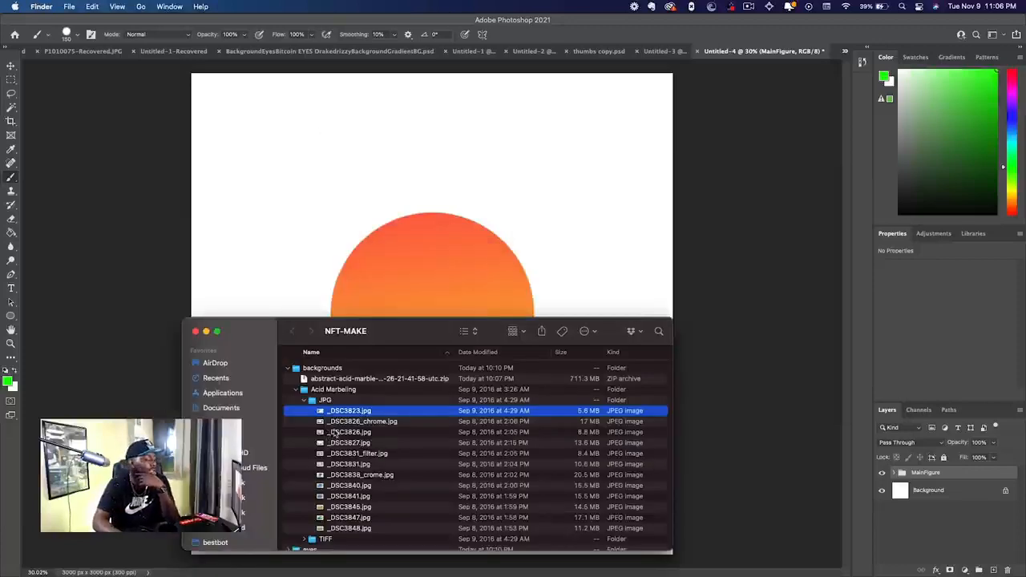
{"action": "left_click", "coordinate": [335, 432]}
{"action": "key", "text": "space"}
{"action": "key", "text": "space"}
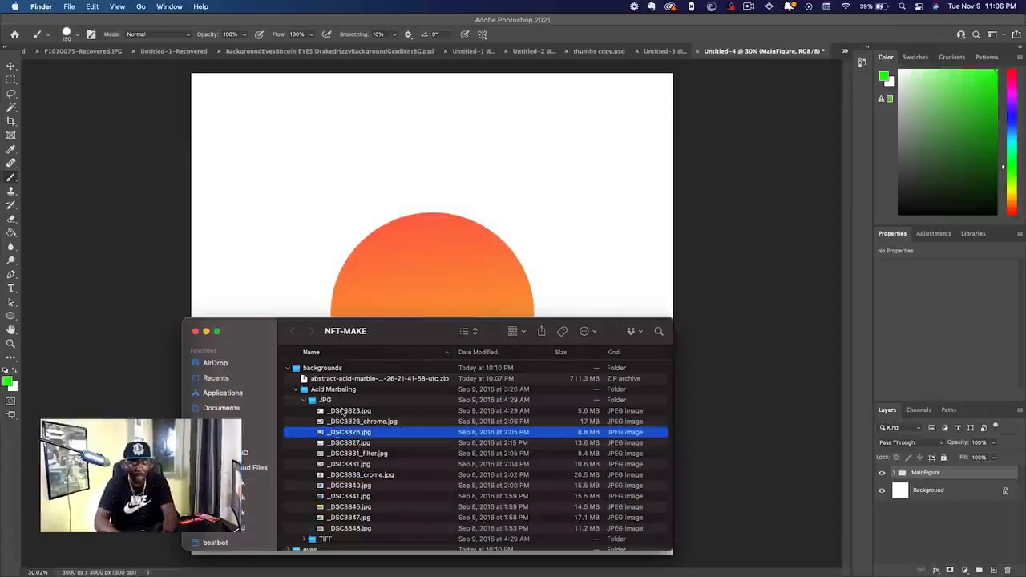
Step: Place all the JPG images from _DSC3823.jpg through _DSC3848.jpg into the Photoshop document and commit each placement
{"action": "left_click", "coordinate": [343, 411], "text": "super"}
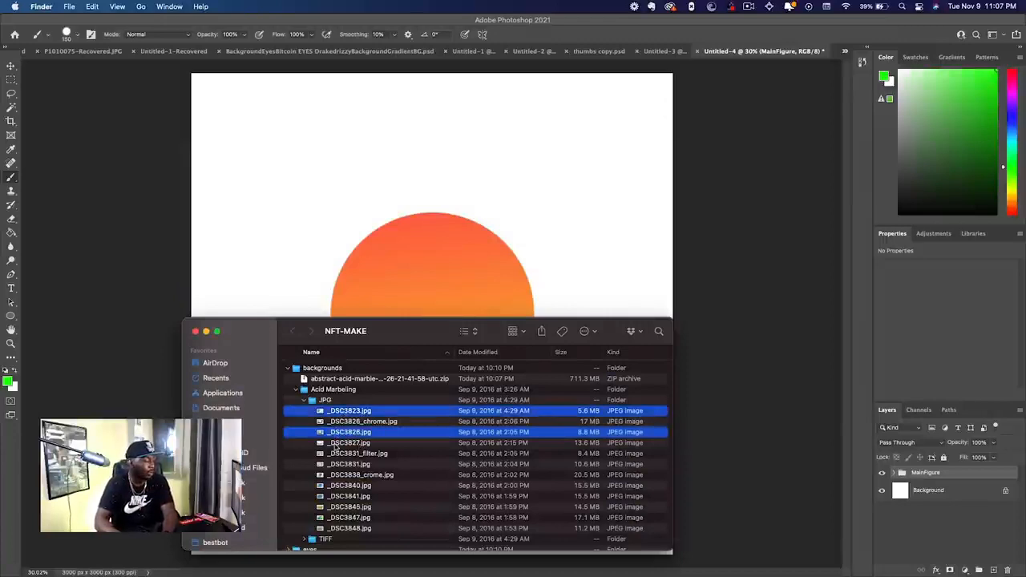
{"action": "left_click", "coordinate": [337, 424]}
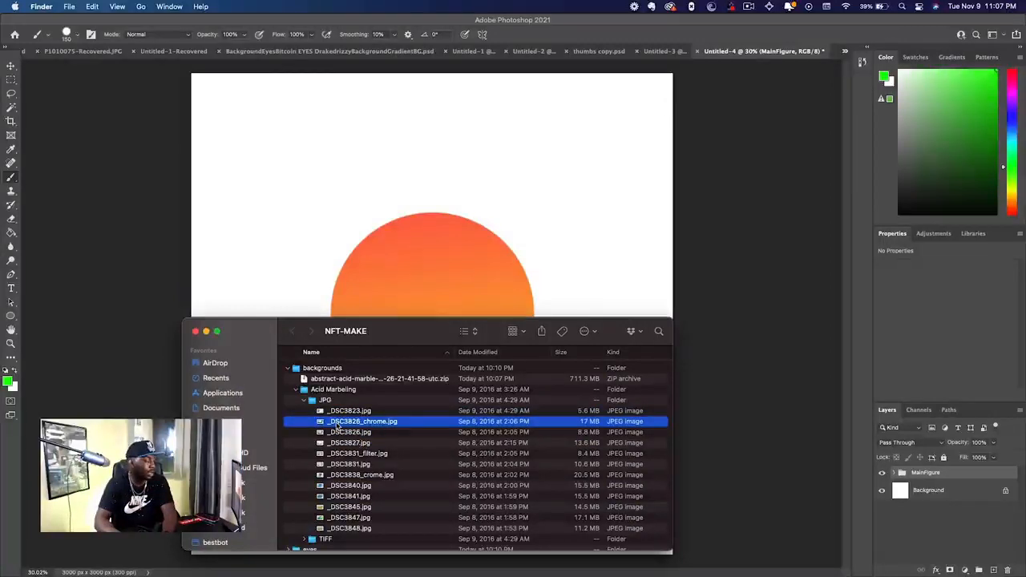
{"action": "left_click", "coordinate": [343, 402]}
{"action": "left_click", "coordinate": [343, 411]}
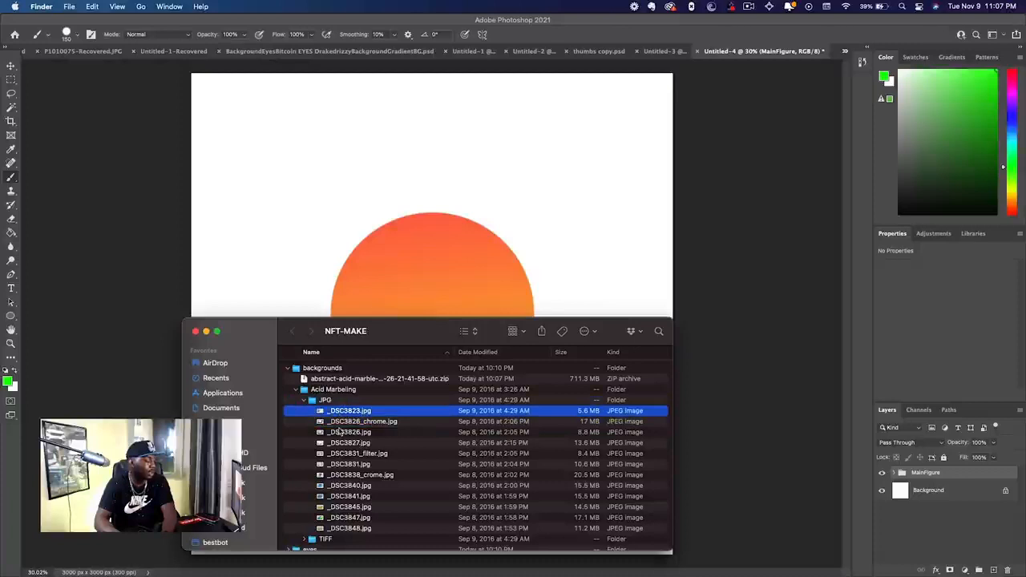
{"action": "left_click", "coordinate": [352, 529], "text": "shift"}
{"action": "left_click_drag", "start_coordinate": [381, 412], "coordinate": [447, 218]}
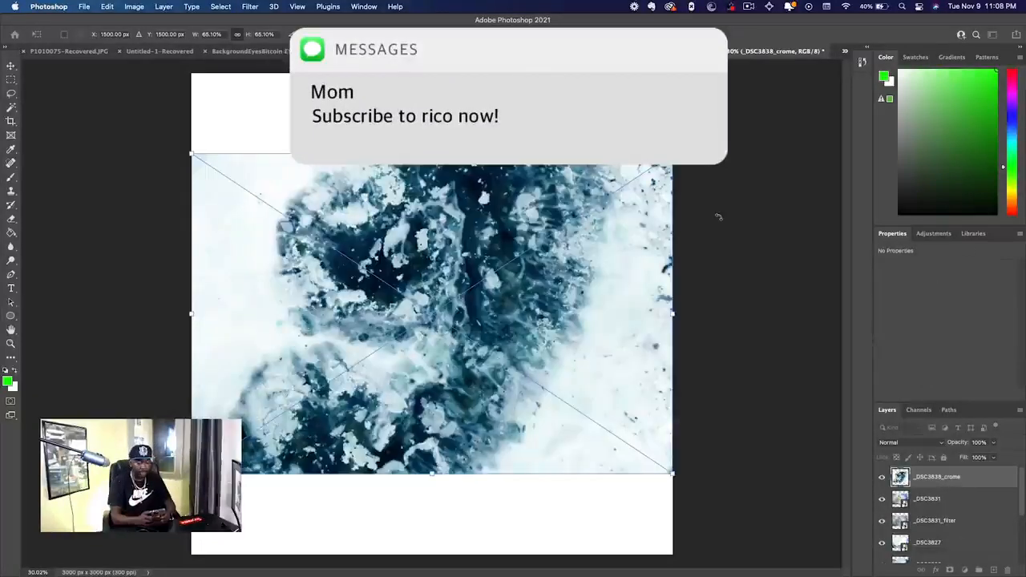
{"action": "key", "text": "Return"}
{"action": "key", "text": "Return"}
{"action": "key", "text": "Return"}
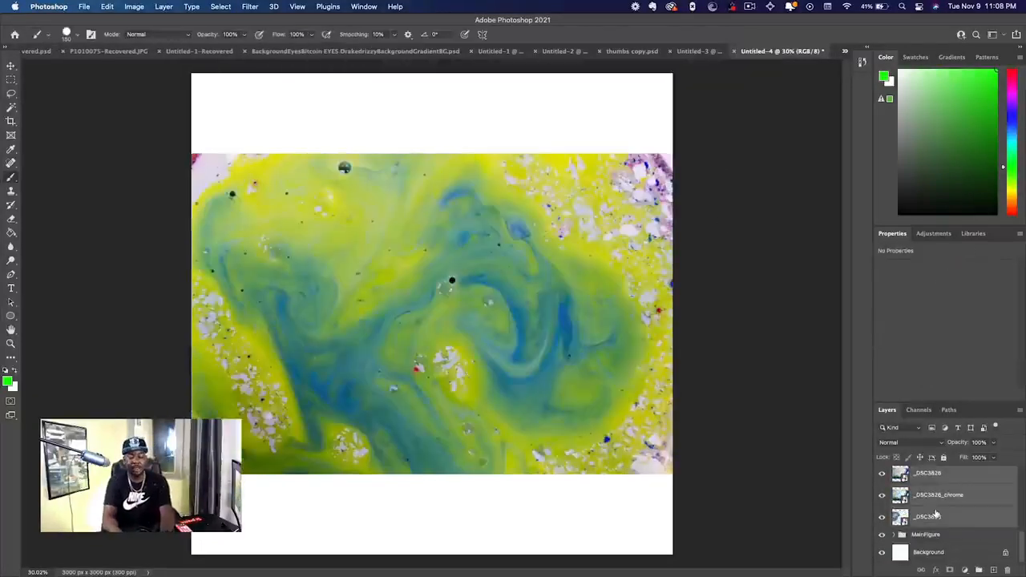
Step: Group all marble image layers from _DSC3848 through _DSC3823 as Backgrounds and move the group below MainFigure
{"action": "scroll", "coordinate": [964, 524], "scroll_direction": "up", "scroll_amount": 5}
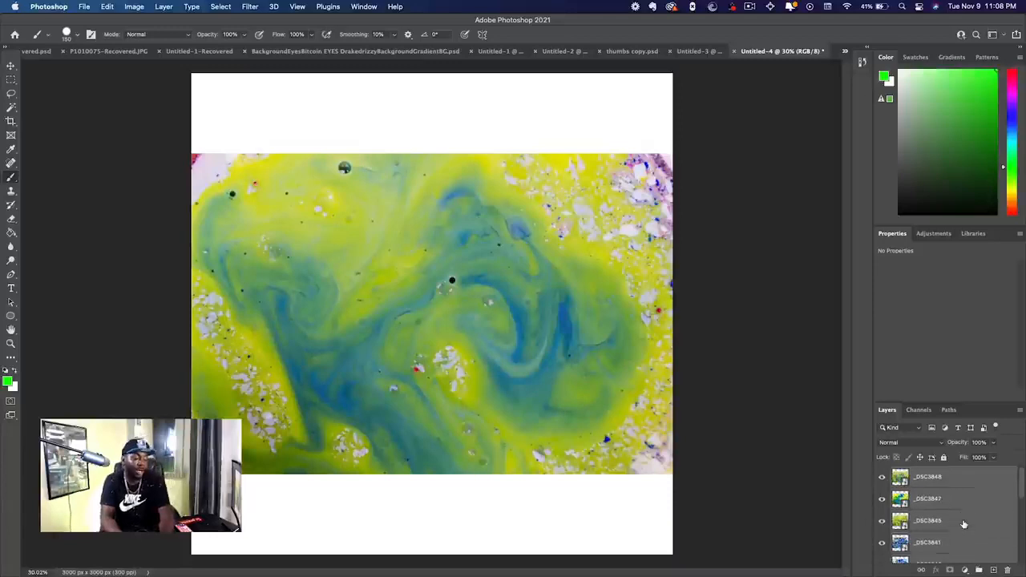
{"action": "scroll", "coordinate": [965, 524], "scroll_direction": "down", "scroll_amount": 5}
{"action": "scroll", "coordinate": [965, 524], "scroll_direction": "up", "scroll_amount": 5}
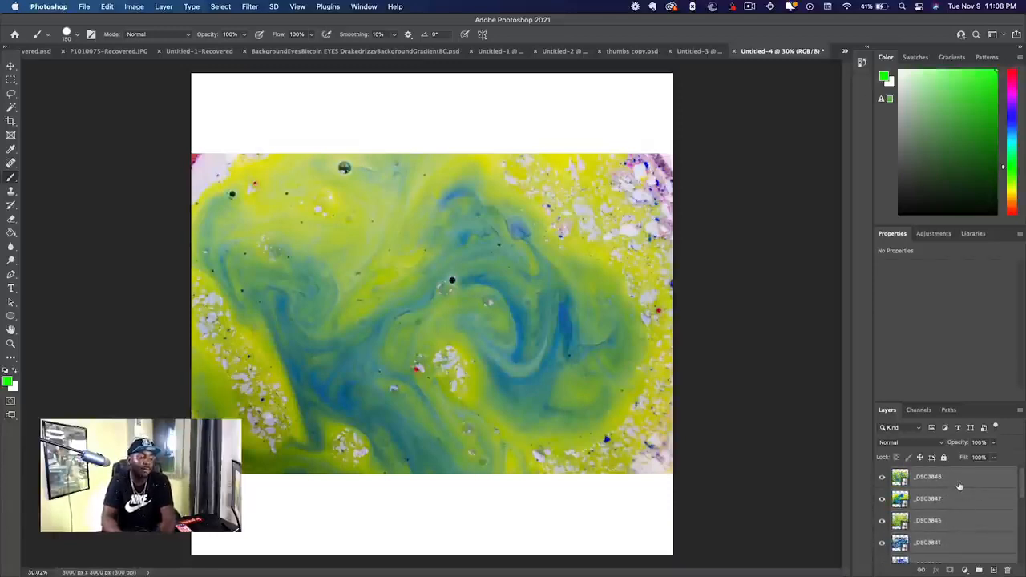
{"action": "left_click", "coordinate": [961, 481]}
{"action": "scroll", "coordinate": [966, 507], "scroll_direction": "down", "scroll_amount": 4}
{"action": "scroll", "coordinate": [967, 509], "scroll_direction": "down", "scroll_amount": 3}
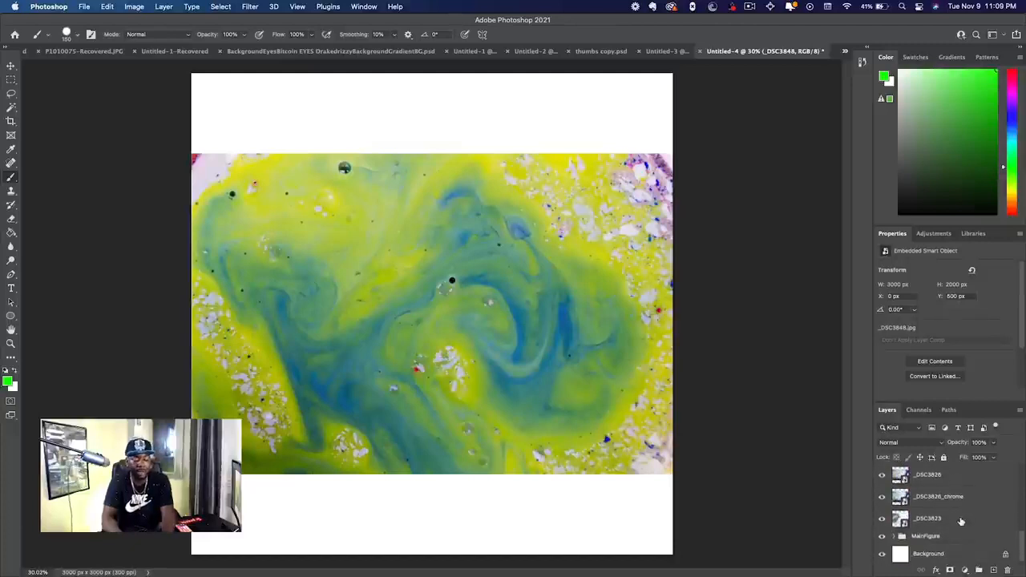
{"action": "left_click", "coordinate": [954, 522], "text": "shift"}
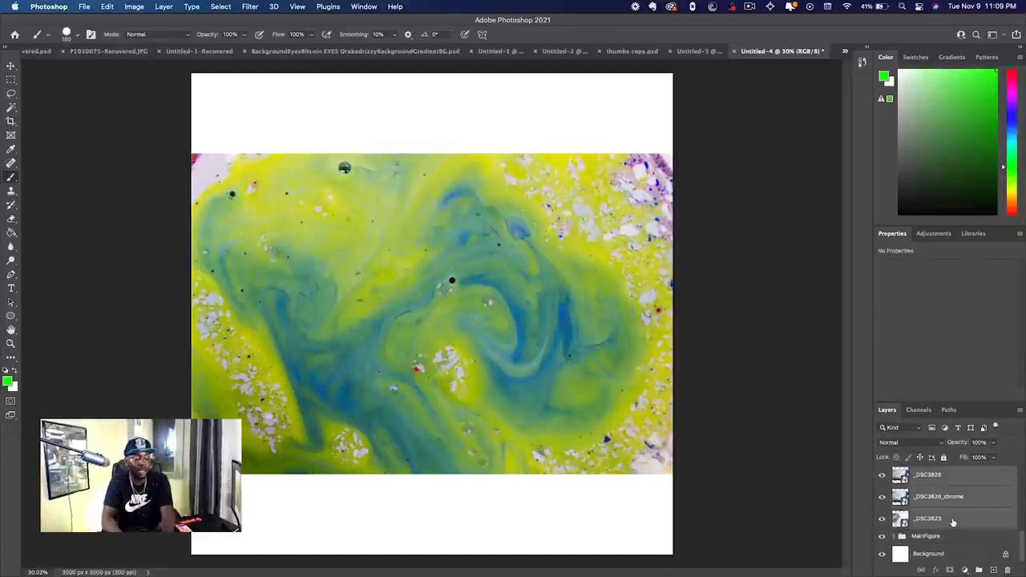
{"action": "scroll", "coordinate": [962, 521], "scroll_direction": "up", "scroll_amount": 5}
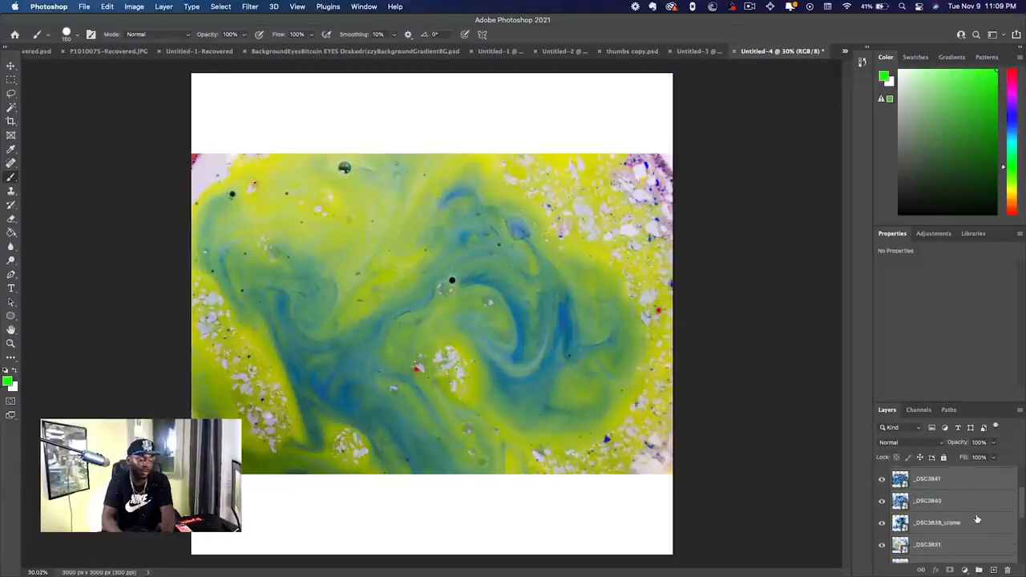
{"action": "right_click", "coordinate": [976, 522]}
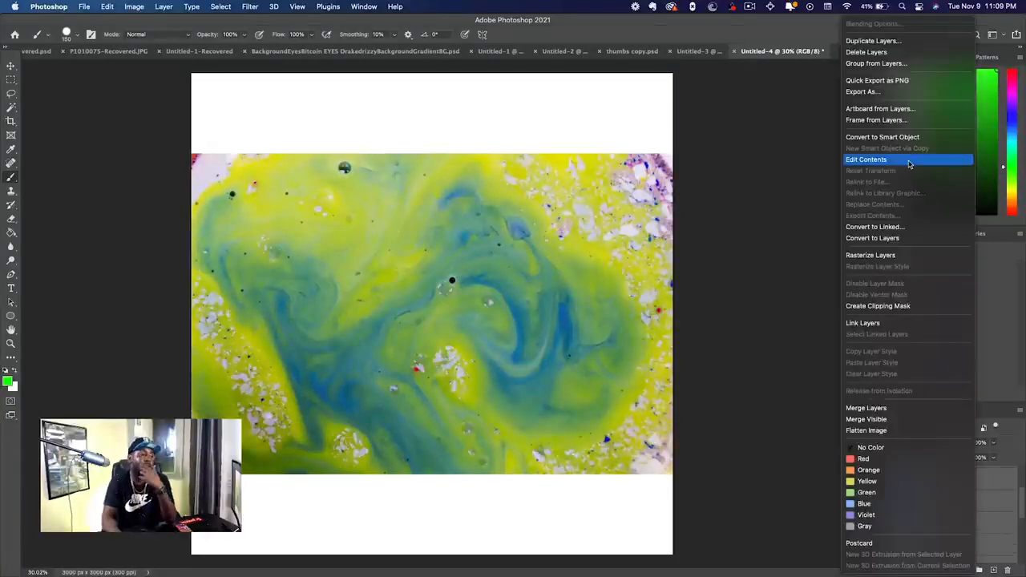
{"action": "left_click", "coordinate": [882, 63]}
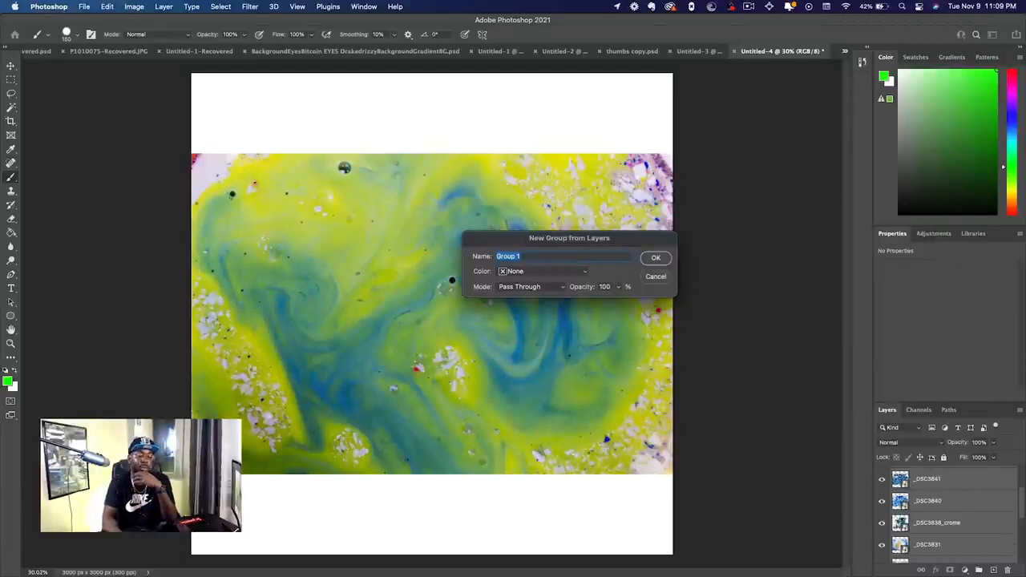
{"action": "type", "text": "B"}
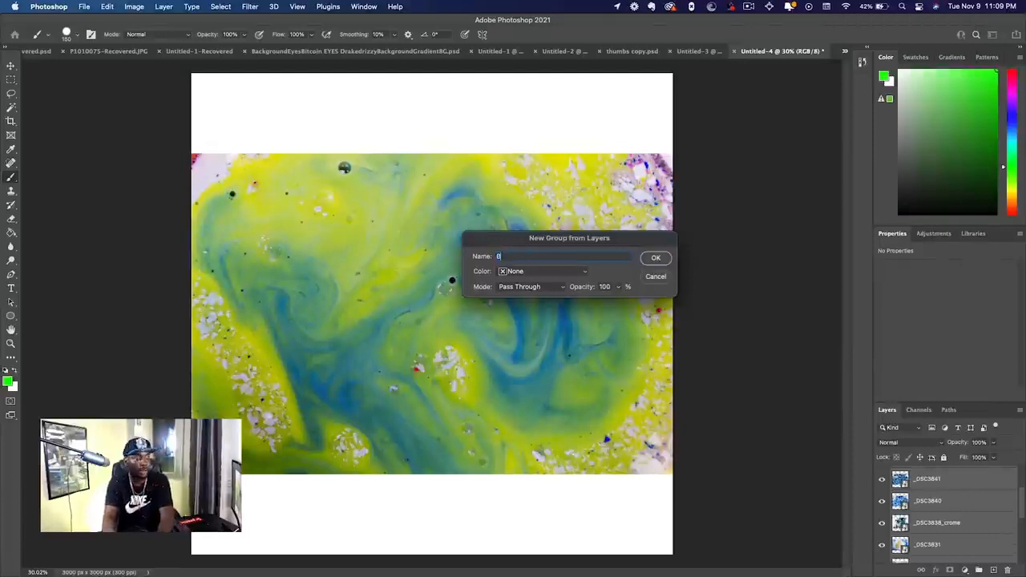
{"action": "type", "text": "ackgrounds"}
{"action": "key", "text": "Return"}
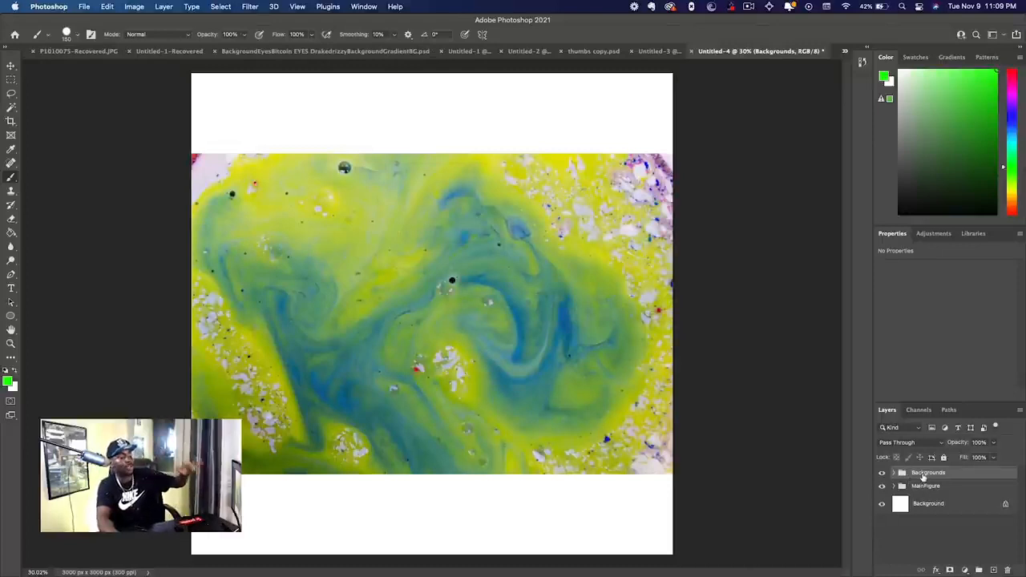
{"action": "left_click_drag", "start_coordinate": [919, 479], "coordinate": [919, 494]}
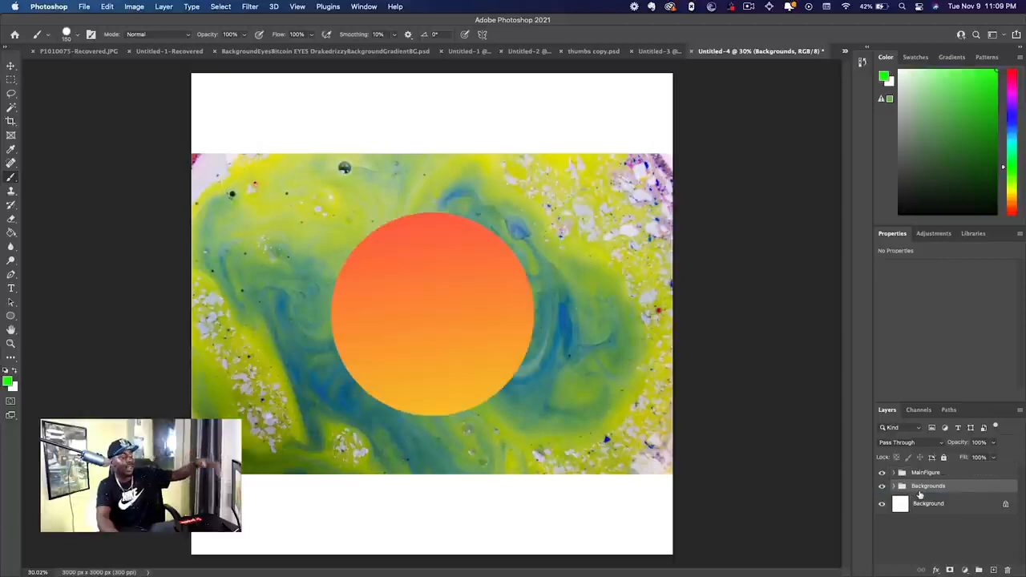
Step: Scale all image layers in the Backgrounds group to 150% so they fill the canvas from top to bottom
{"action": "left_click", "coordinate": [895, 487]}
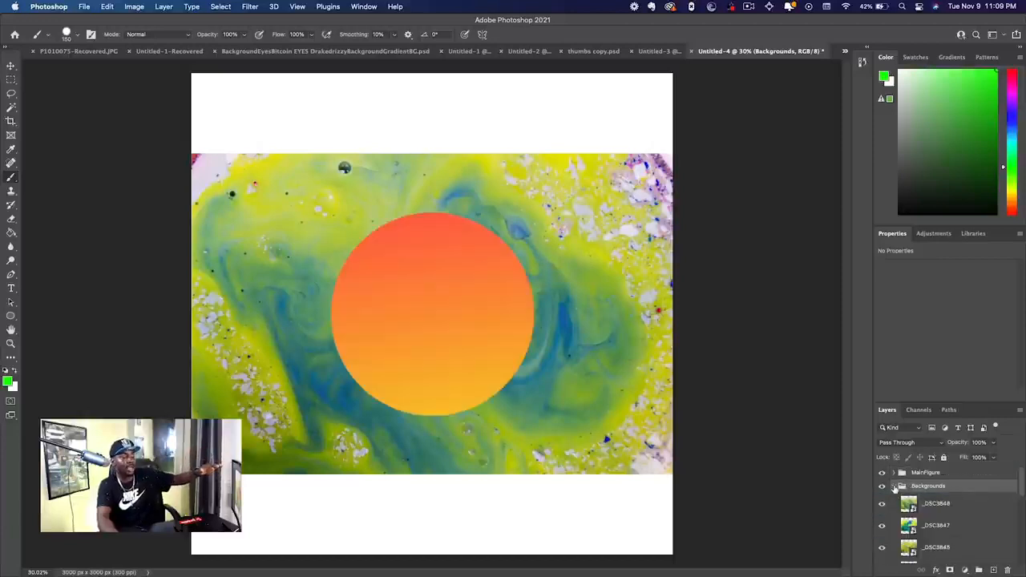
{"action": "left_click", "coordinate": [951, 504]}
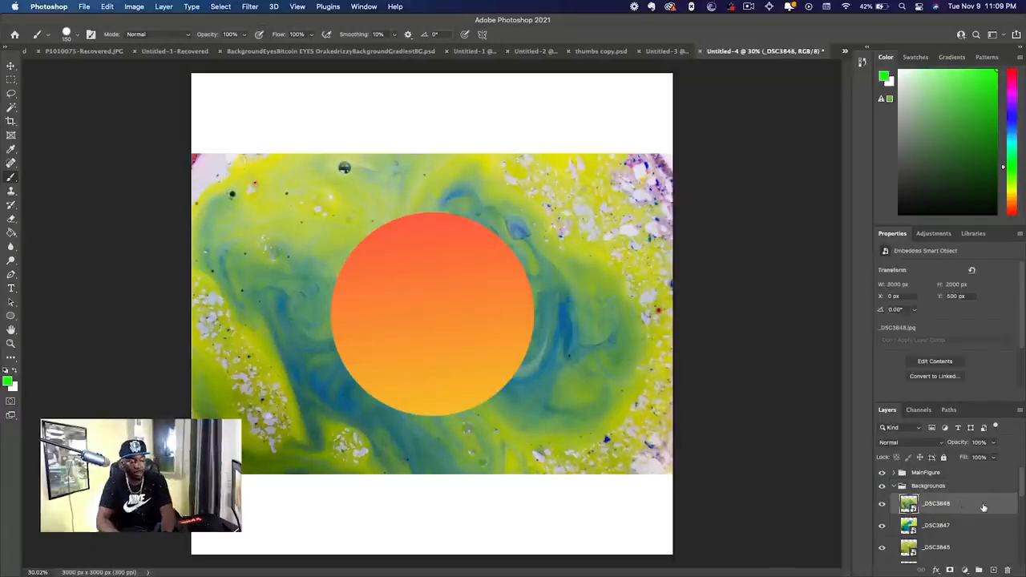
{"action": "scroll", "coordinate": [984, 508], "scroll_direction": "down", "scroll_amount": 5}
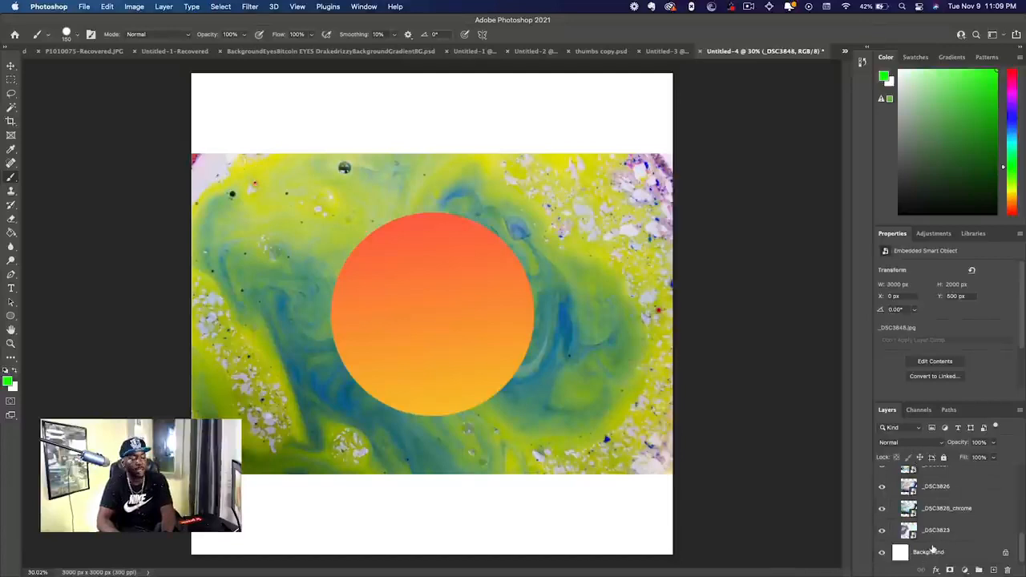
{"action": "left_click", "coordinate": [962, 529], "text": "shift"}
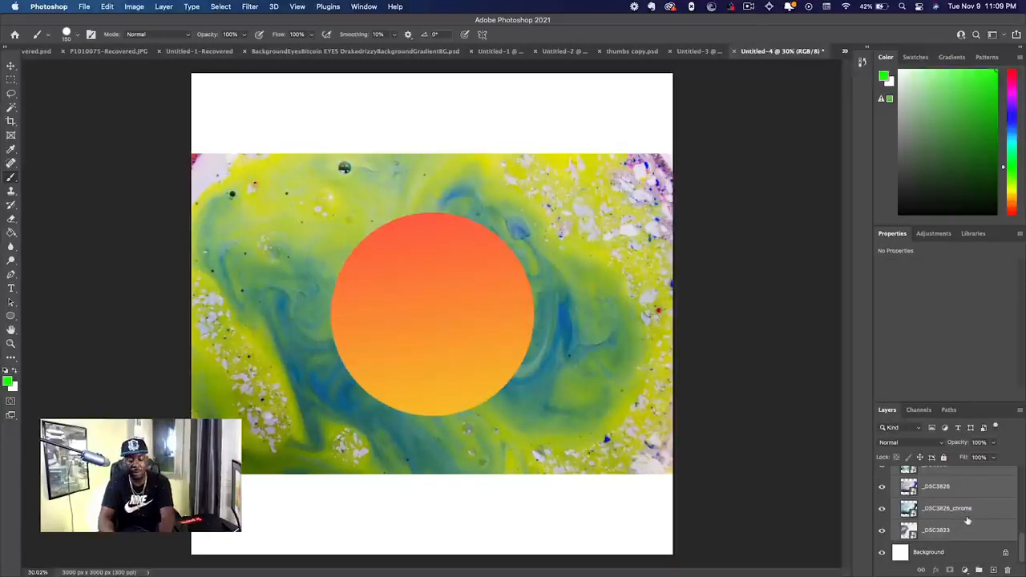
{"action": "key", "text": "super+t"}
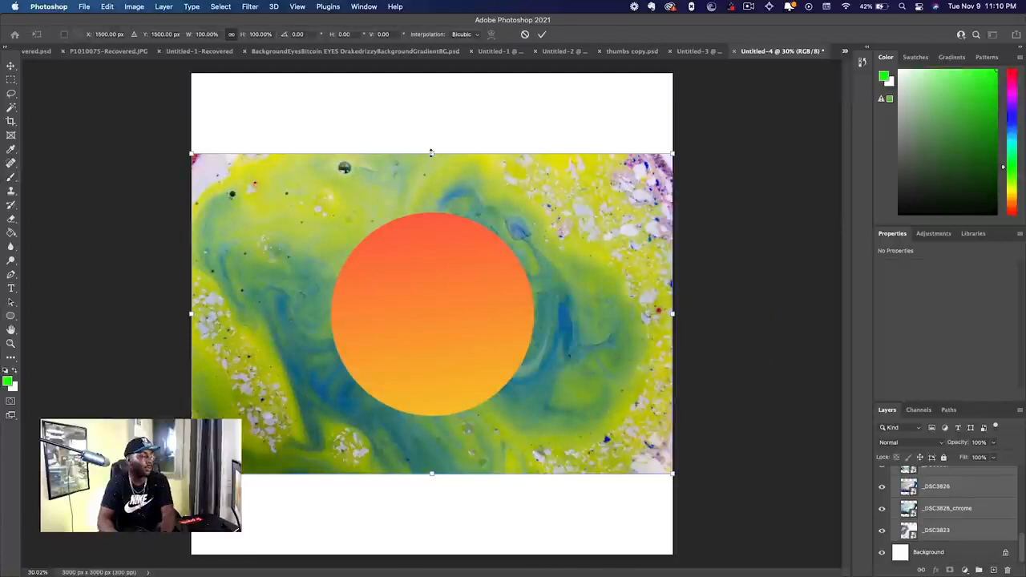
{"action": "left_click_drag", "start_coordinate": [430, 89], "coordinate": [425, 63]}
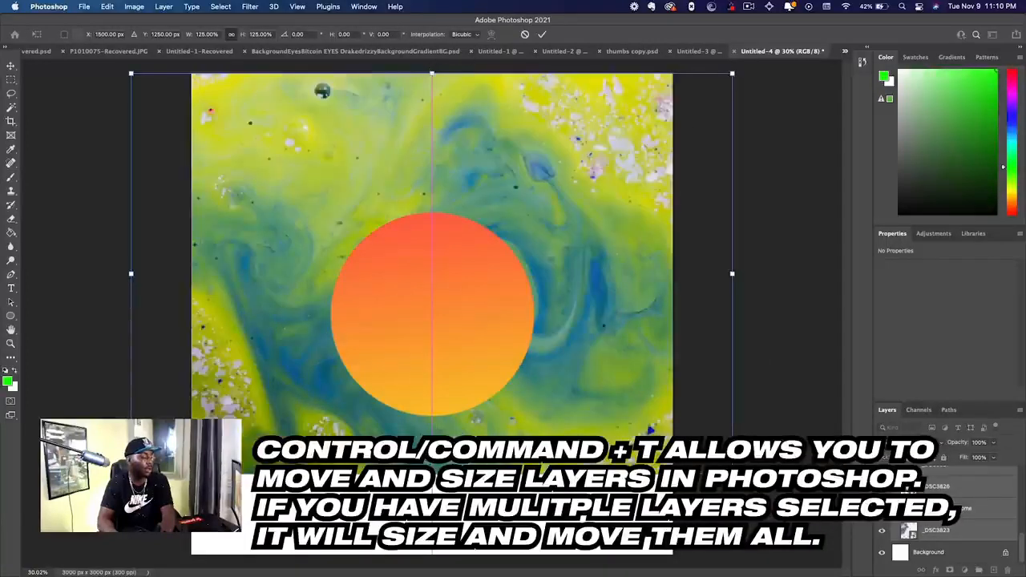
{"action": "left_click_drag", "start_coordinate": [431, 474], "coordinate": [431, 554]}
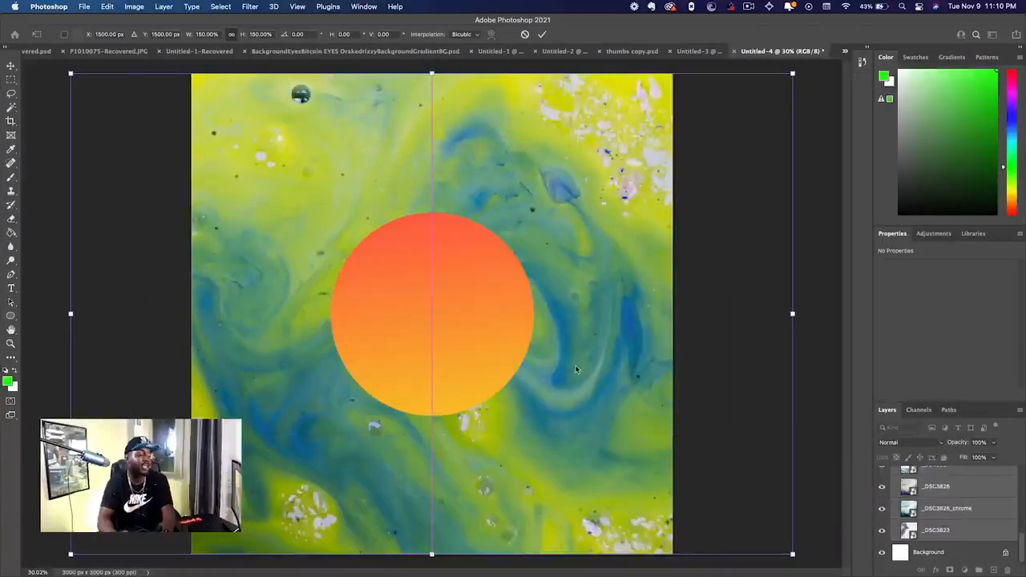
{"action": "key", "text": "Return"}
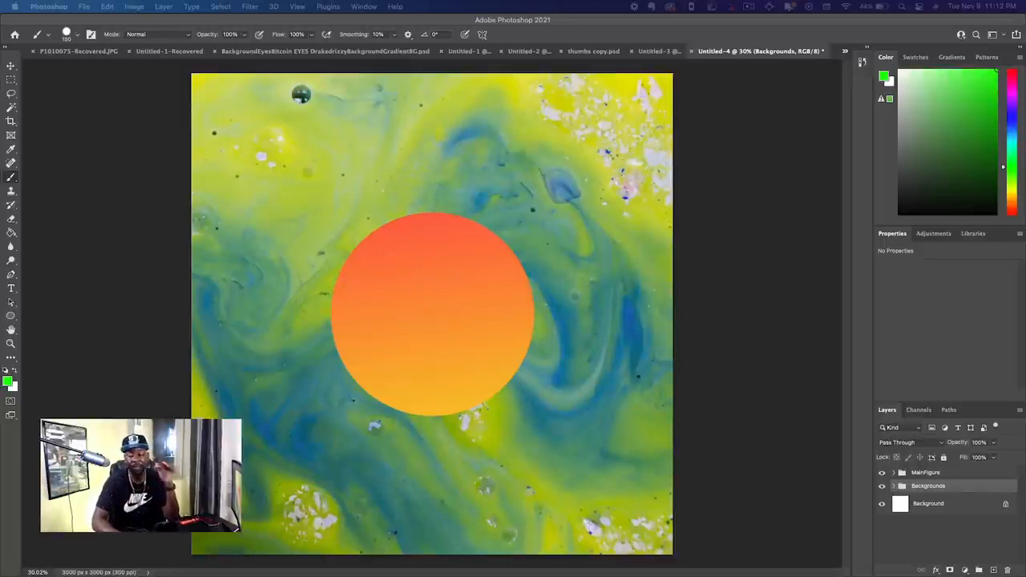
Step: Switch to Finder, collapse the backgrounds folder and open 95421-OKE8FJ-808.ai from eyes-expressions-drawings-set in Illustrator
{"action": "left_click_drag", "start_coordinate": [435, 115], "coordinate": [726, 304]}
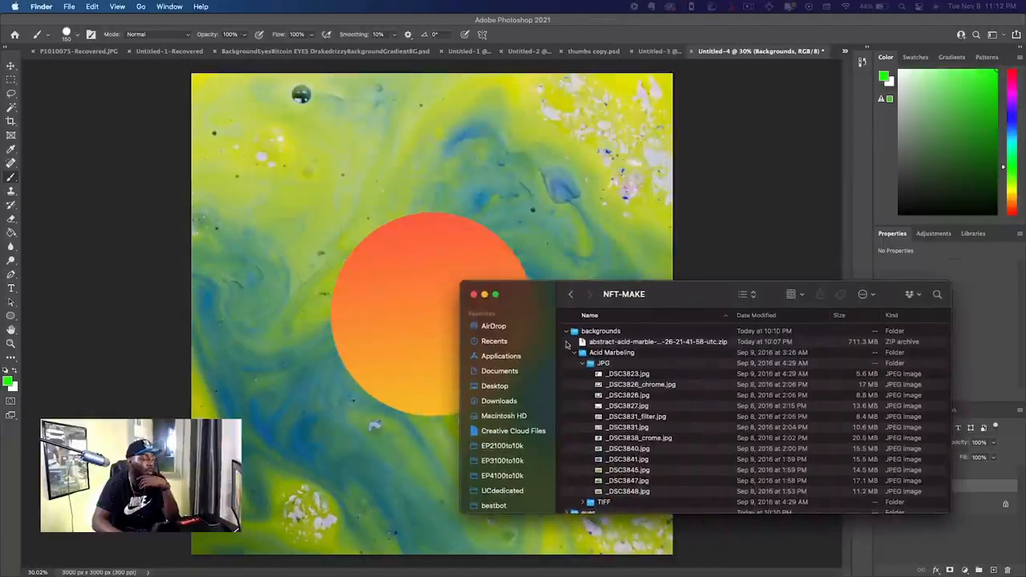
{"action": "left_click", "coordinate": [568, 354]}
{"action": "left_click", "coordinate": [575, 353]}
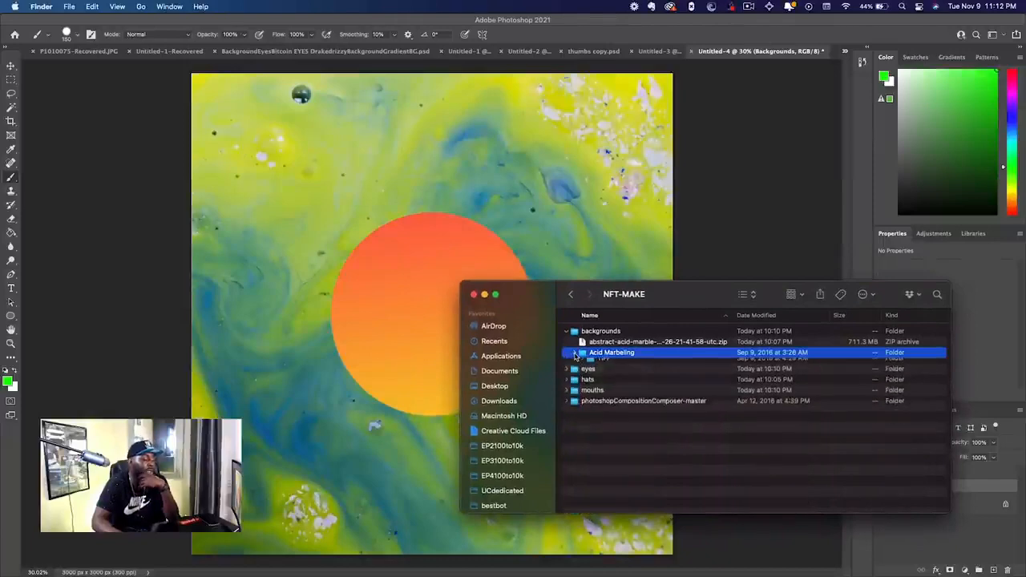
{"action": "left_click", "coordinate": [564, 332]}
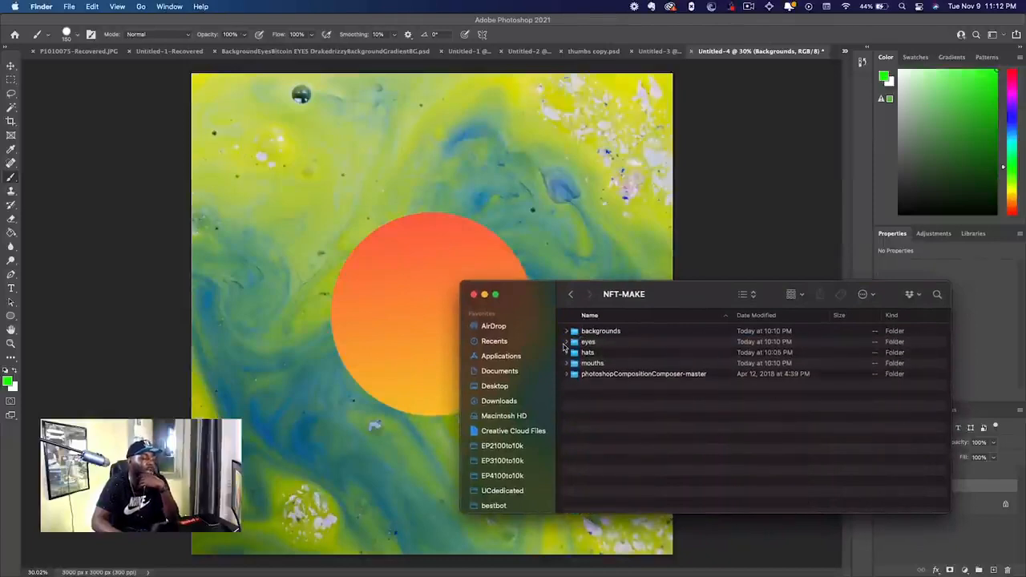
{"action": "left_click", "coordinate": [571, 342]}
{"action": "left_click", "coordinate": [568, 343]}
{"action": "left_click", "coordinate": [611, 428]}
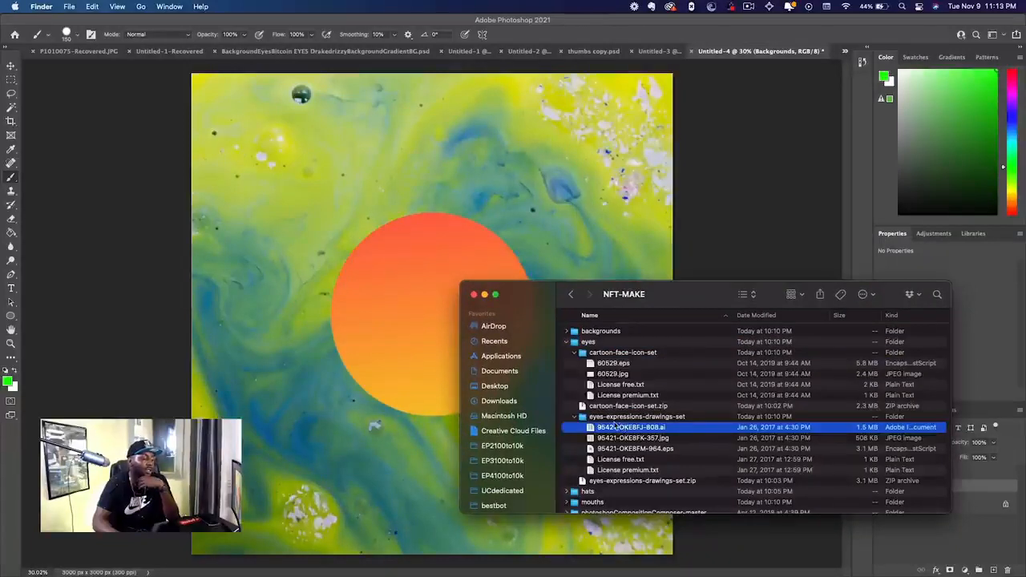
{"action": "right_click", "coordinate": [613, 431]}
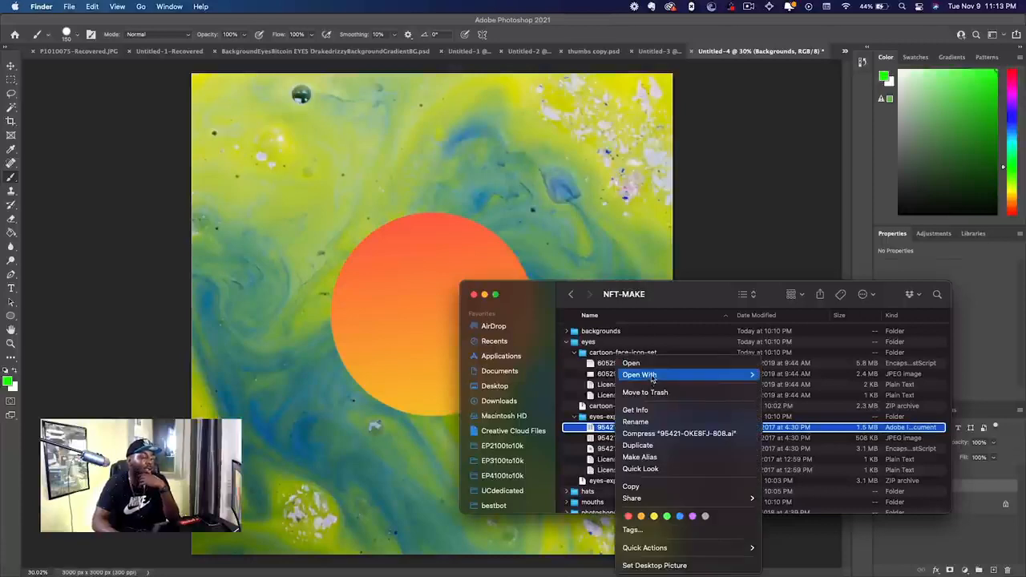
{"action": "mouse_move", "coordinate": [653, 377]}
{"action": "left_click", "coordinate": [793, 376]}
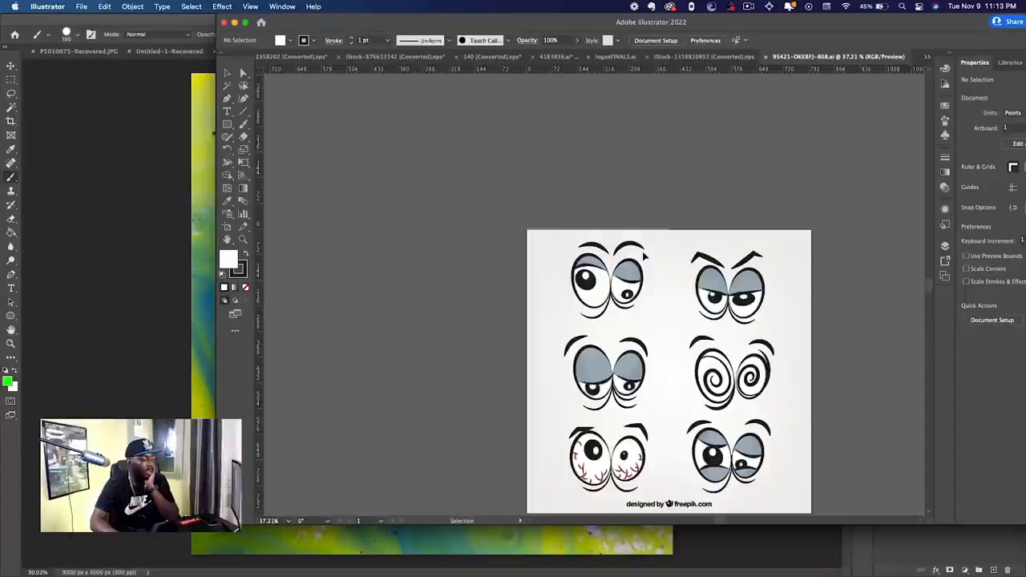
Step: Ungroup the complete set of eye drawings on the artboard and clear the selection
{"action": "left_click", "coordinate": [665, 392]}
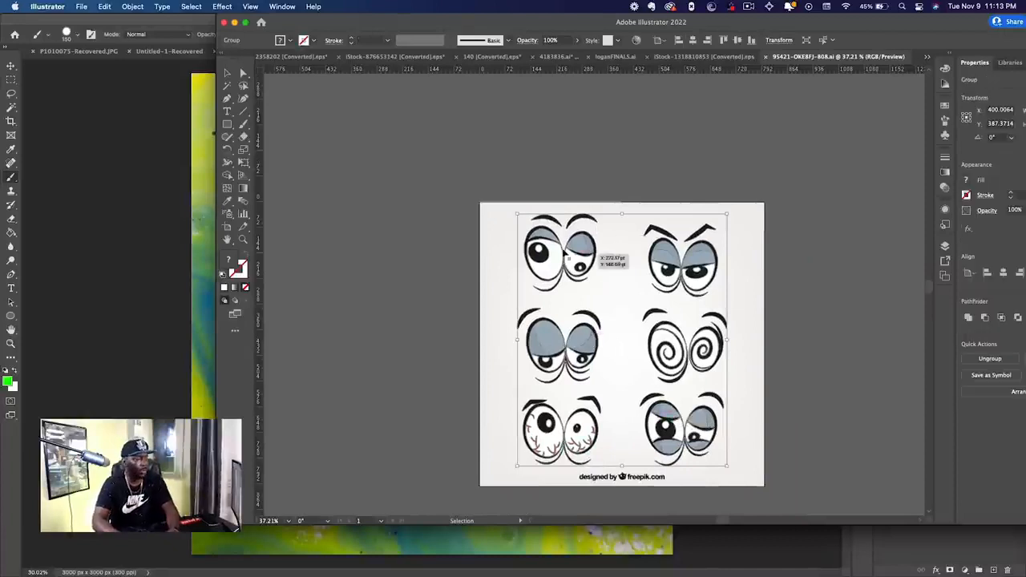
{"action": "right_click", "coordinate": [667, 258]}
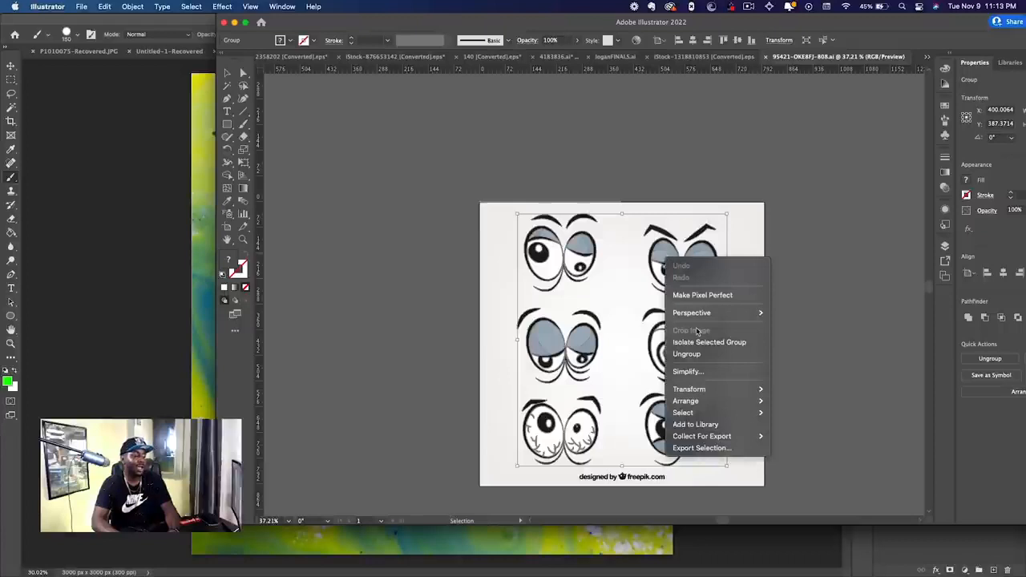
{"action": "left_click", "coordinate": [691, 354]}
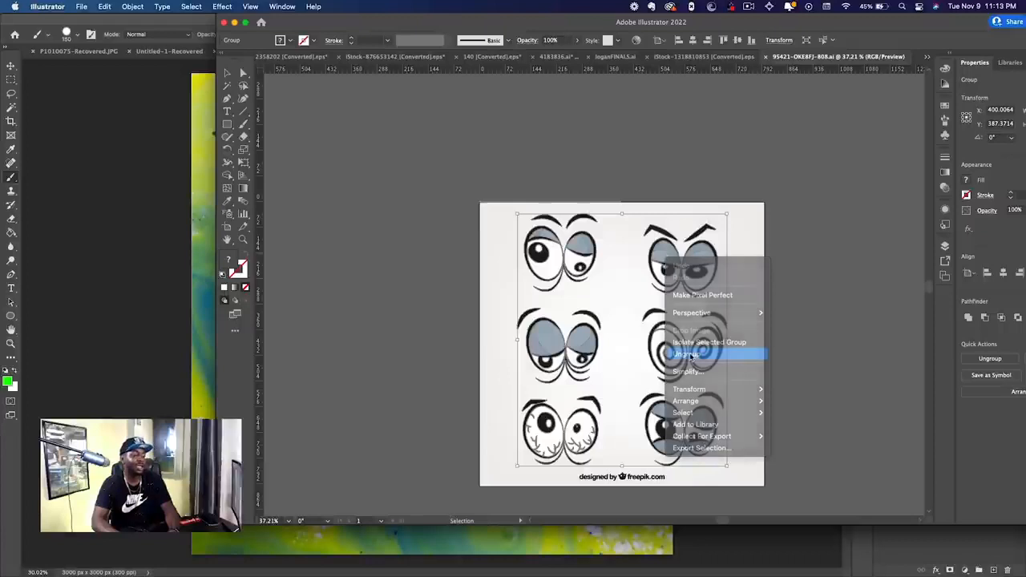
{"action": "left_click", "coordinate": [697, 490]}
Step: Ungroup the top row of eye drawings and select only the upper-left pair of eyes
{"action": "left_click", "coordinate": [550, 244]}
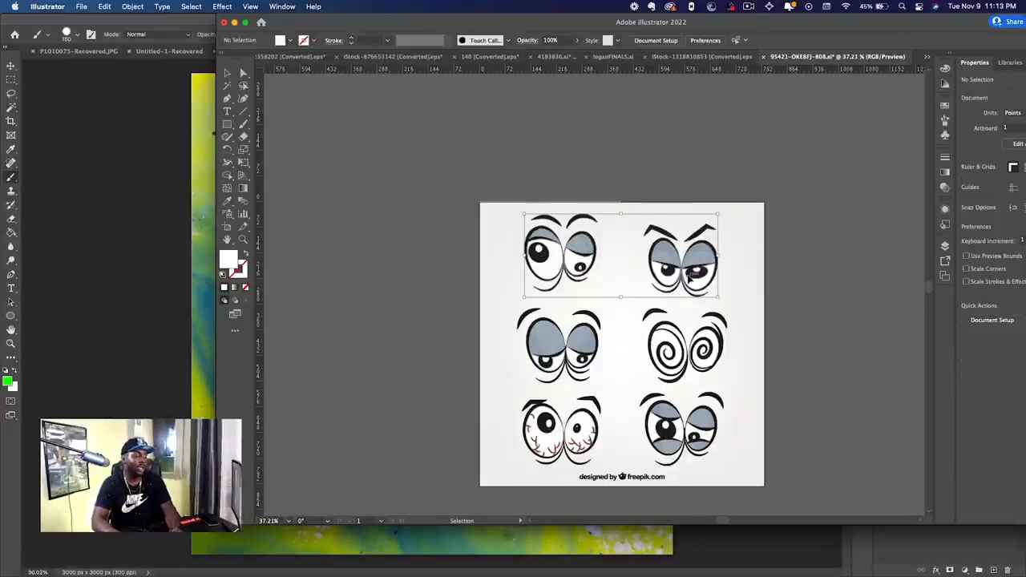
{"action": "right_click", "coordinate": [588, 254]}
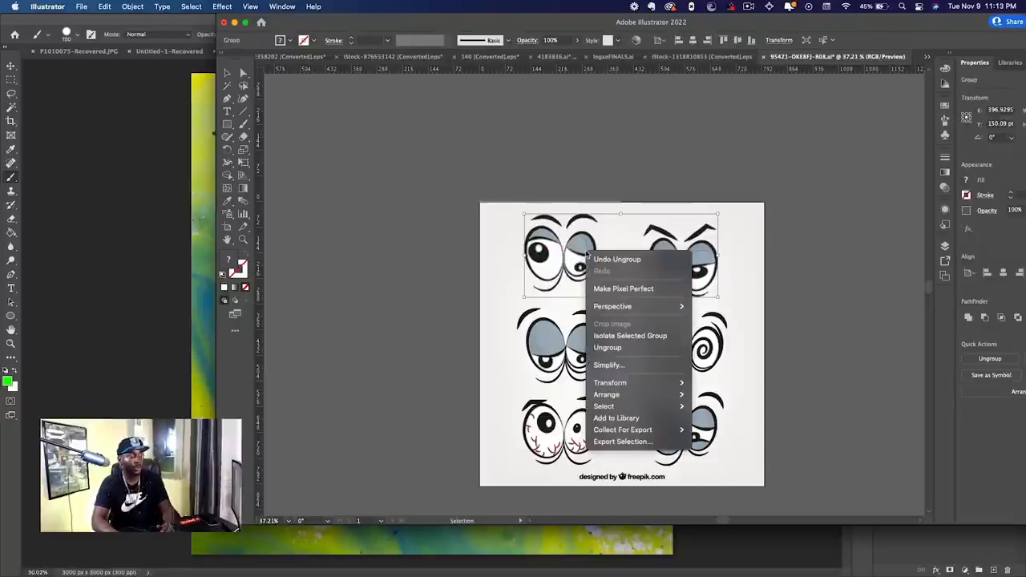
{"action": "left_click", "coordinate": [623, 350]}
{"action": "left_click", "coordinate": [808, 281]}
{"action": "left_click", "coordinate": [561, 273]}
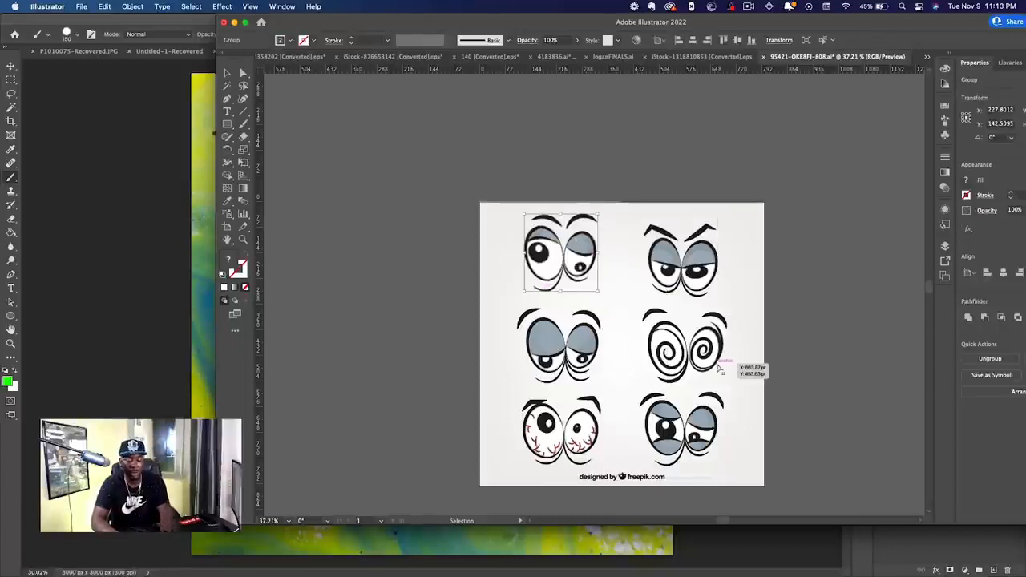
{"action": "key", "text": "a"}
Step: Switch to Photoshop, add a new layer above the Backgrounds group and place it in a new group named eyes
{"action": "key", "text": "super+Tab"}
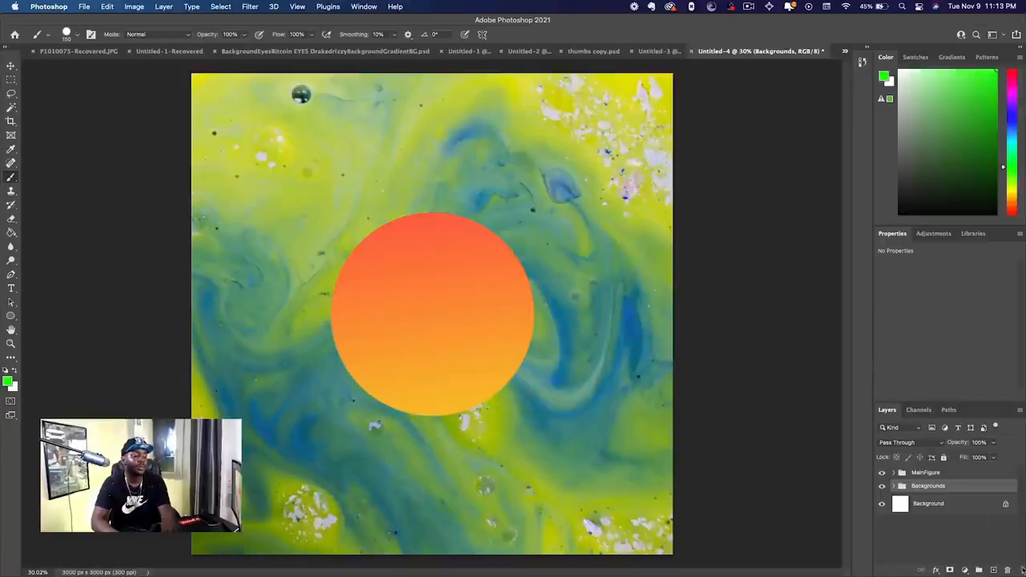
{"action": "left_click", "coordinate": [994, 570]}
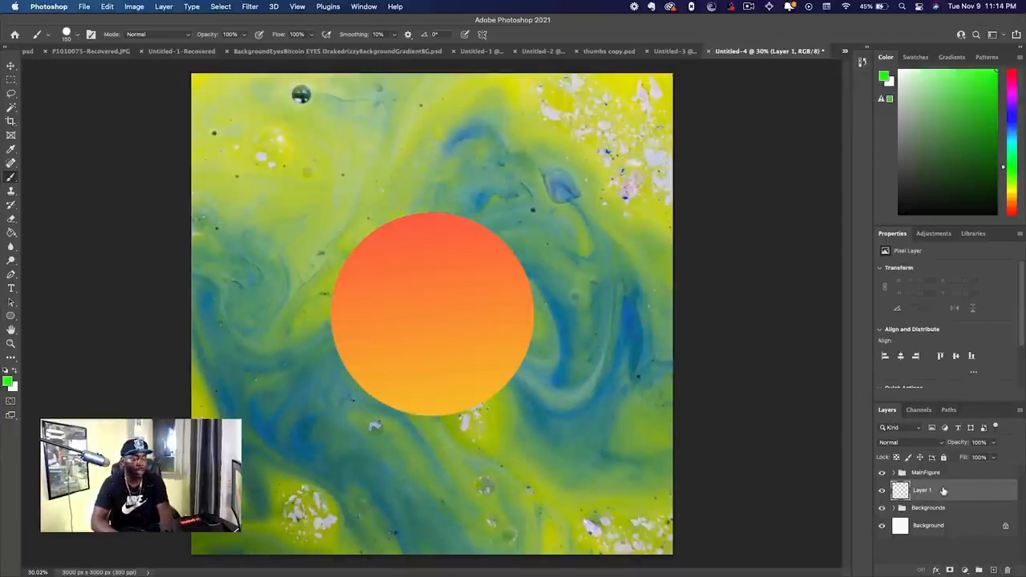
{"action": "right_click", "coordinate": [945, 491]}
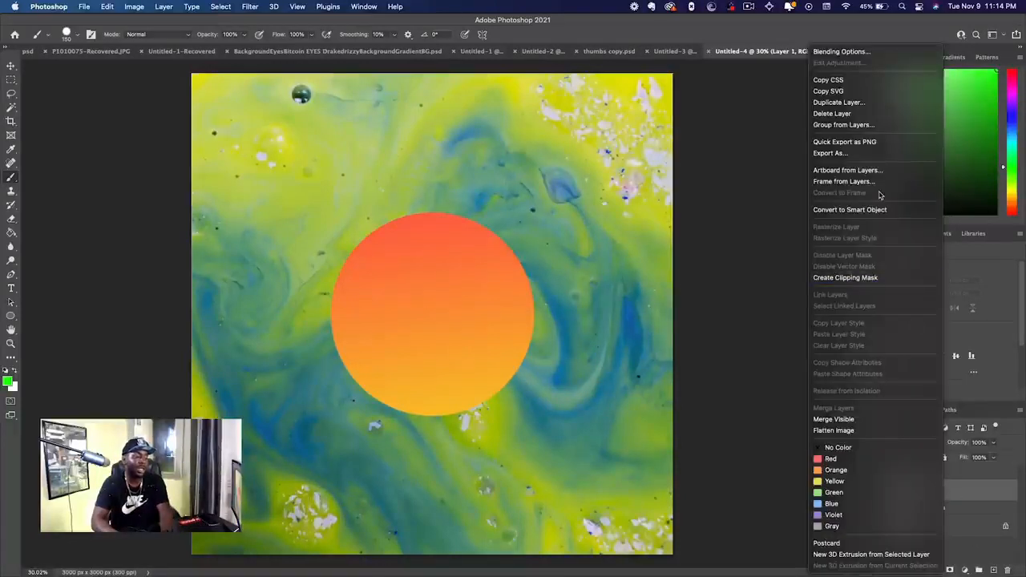
{"action": "left_click", "coordinate": [842, 125]}
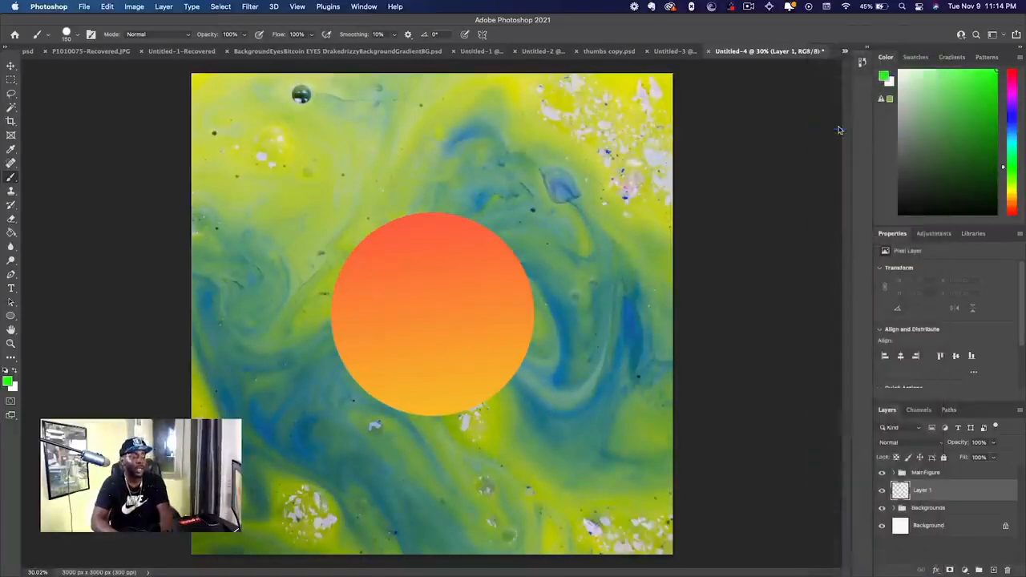
{"action": "type", "text": "eyes"}
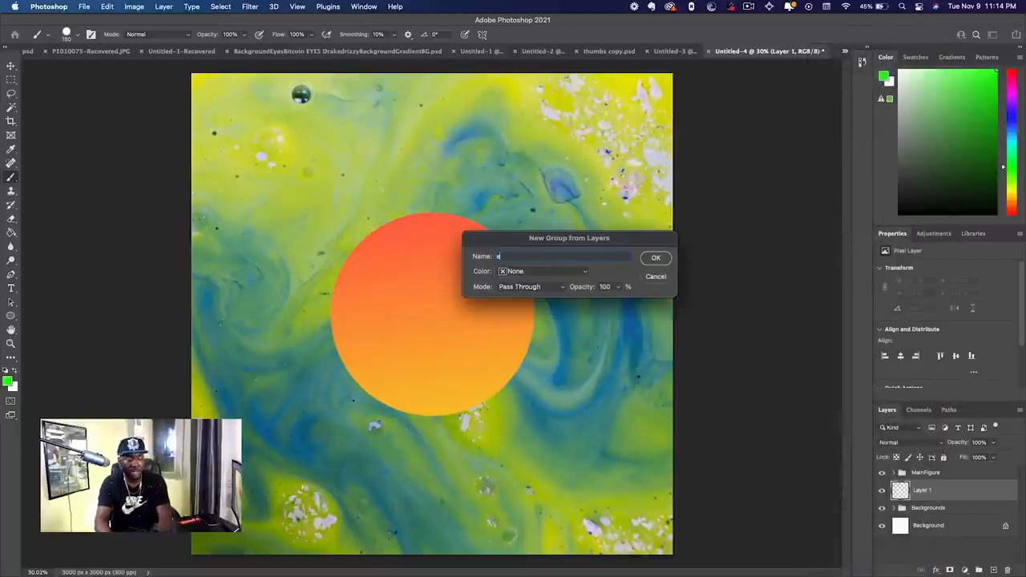
{"action": "key", "text": "Return"}
Step: Move the eyes group above MainFigure and expand it to work on its empty layer
{"action": "left_click_drag", "start_coordinate": [954, 489], "coordinate": [950, 469]}
{"action": "left_click", "coordinate": [952, 491]}
{"action": "left_click", "coordinate": [896, 474]}
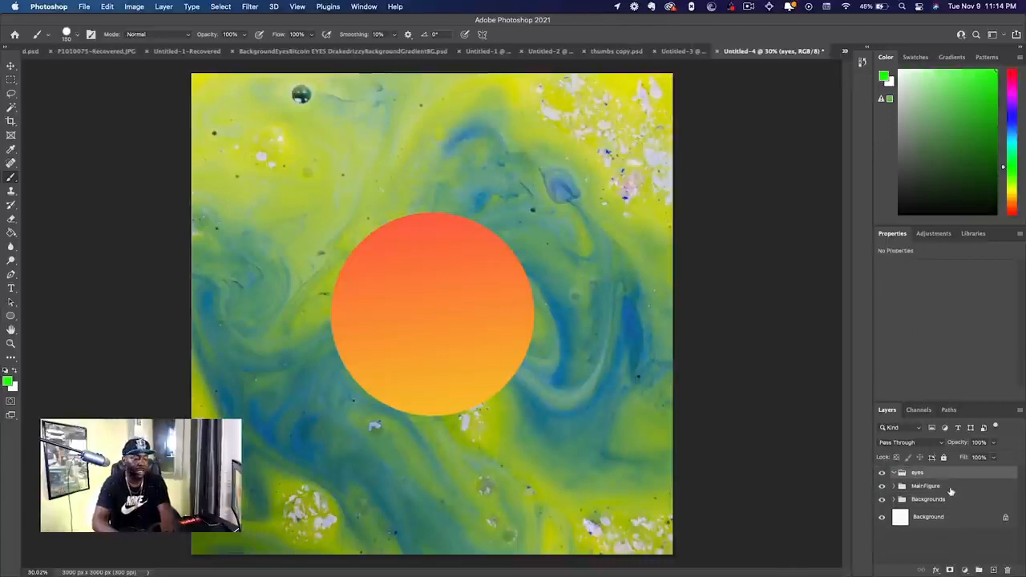
{"action": "left_click", "coordinate": [896, 474]}
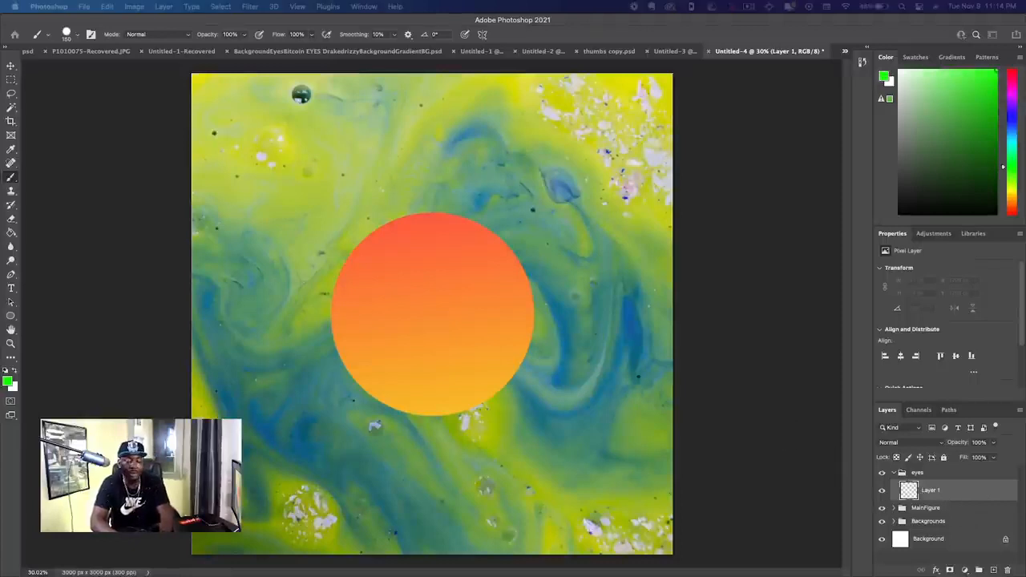
Step: Paste the copied eyes as a Smart Object and scale them to about 572 by 607 px on the circle's upper half
{"action": "key", "text": "super+v"}
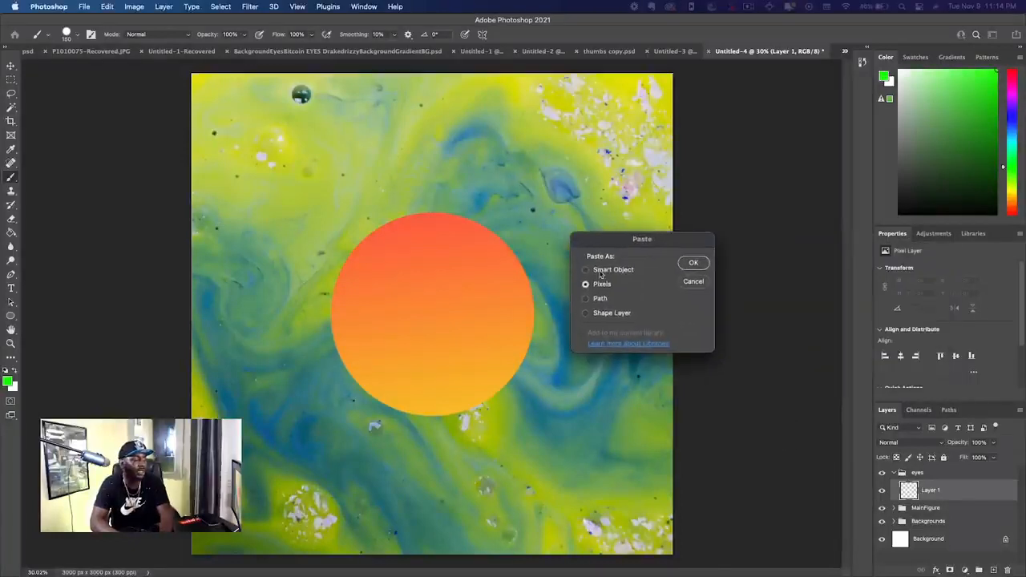
{"action": "left_click", "coordinate": [591, 272]}
{"action": "left_click", "coordinate": [695, 264]}
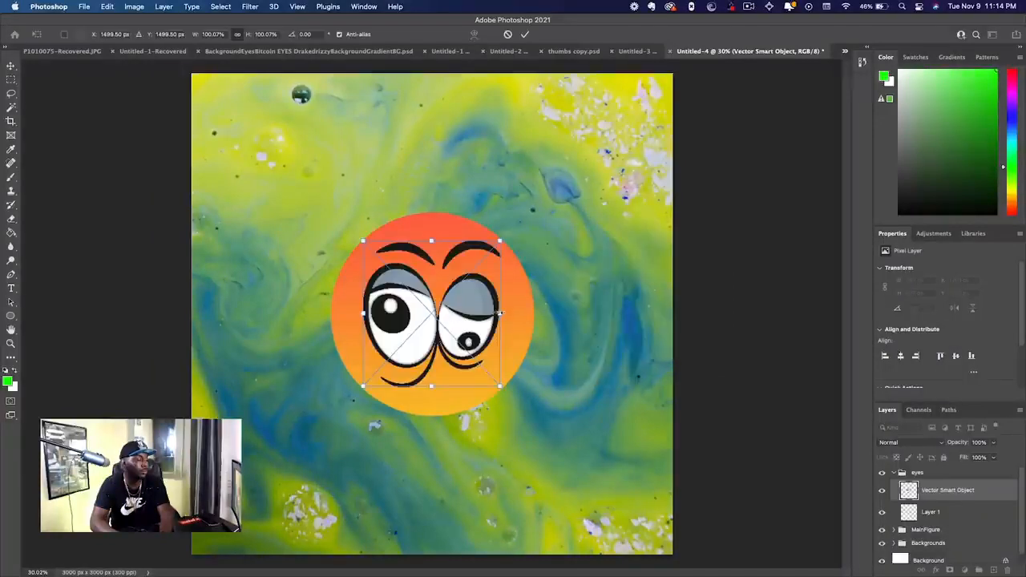
{"action": "left_click_drag", "start_coordinate": [494, 331], "coordinate": [479, 294]}
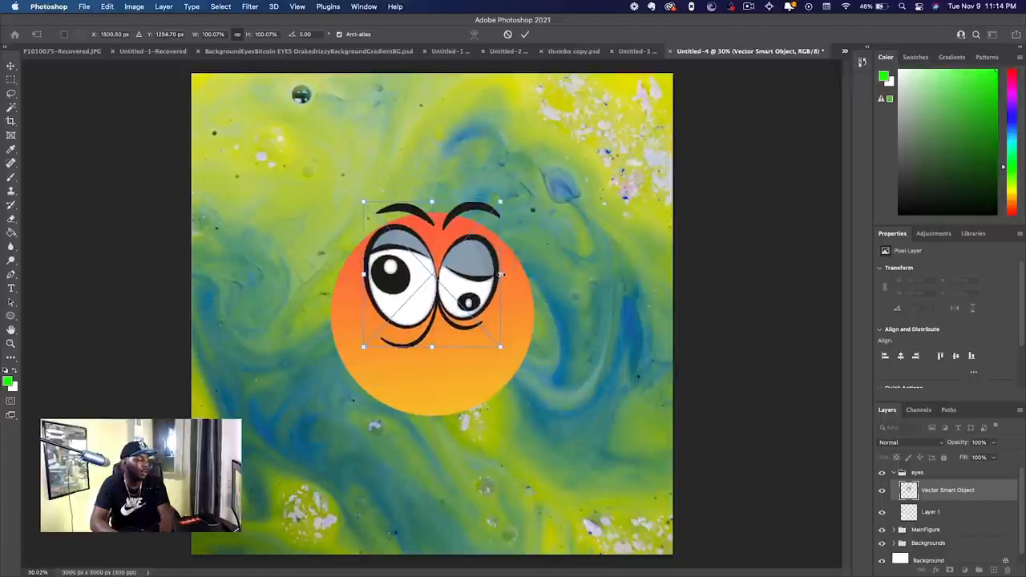
{"action": "left_click_drag", "start_coordinate": [499, 275], "coordinate": [440, 277]}
{"action": "key", "text": "Return"}
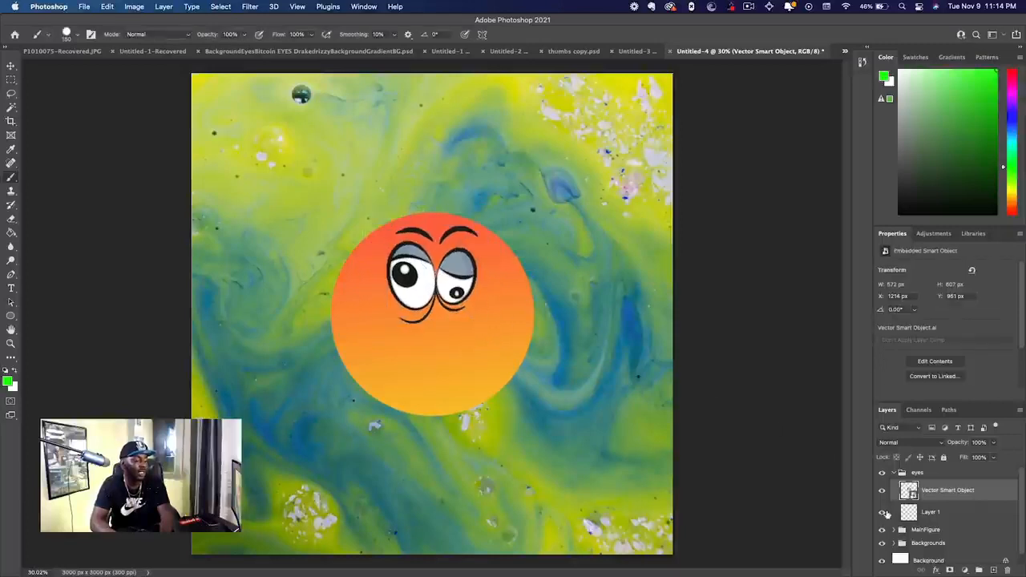
Step: Delete the empty Layer 1 from the eyes group and rename the pasted eyes layer as 1
{"action": "left_click", "coordinate": [930, 511]}
{"action": "key", "text": "Delete"}
{"action": "double_click", "coordinate": [946, 490]}
{"action": "type", "text": "1"}
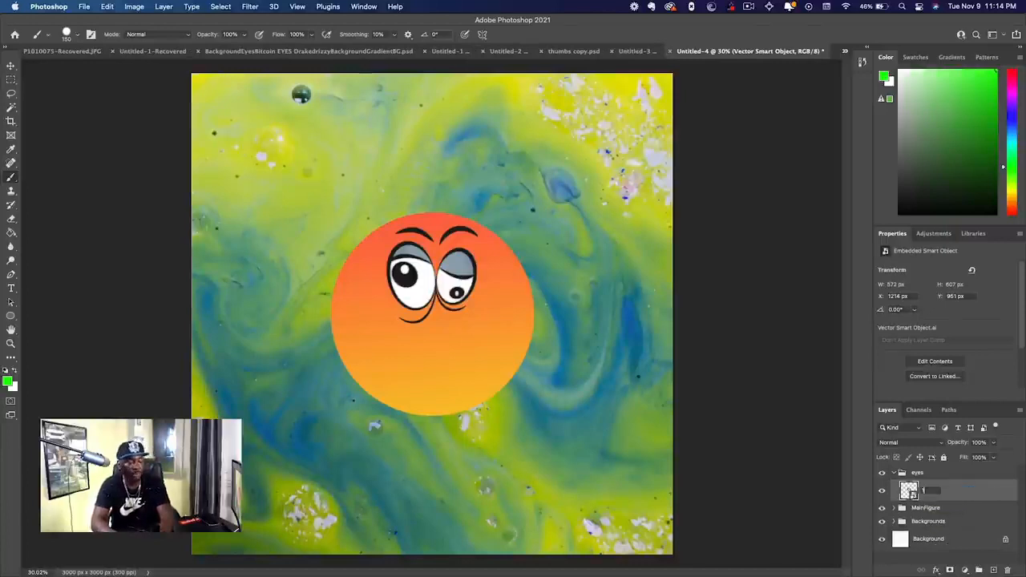
{"action": "key", "text": "Return"}
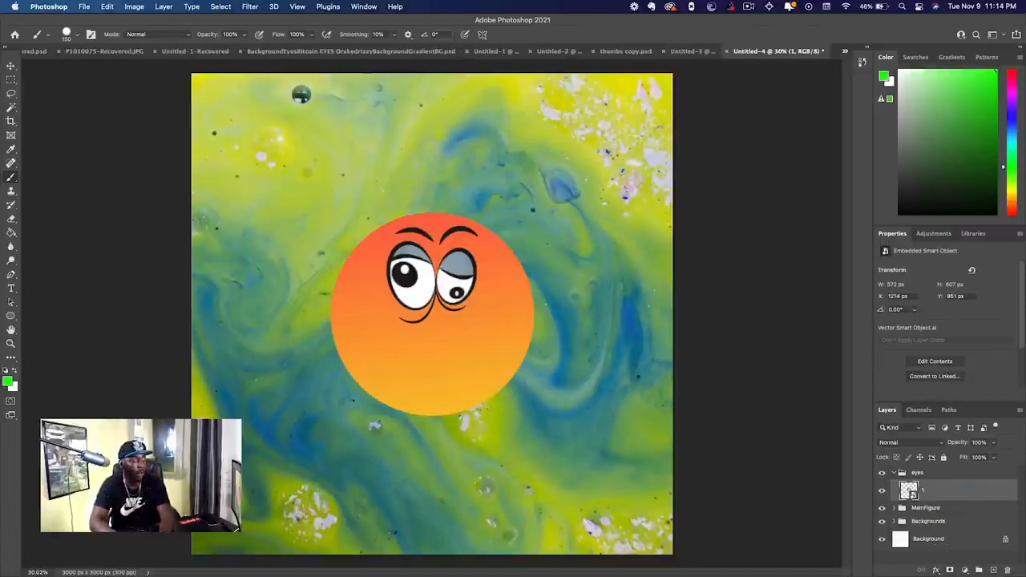
Step: Copy the upper-right angry eyes from the Illustrator artboard and paste them into the Photoshop eyes group as a Smart Object
{"action": "key", "text": "super+Tab"}
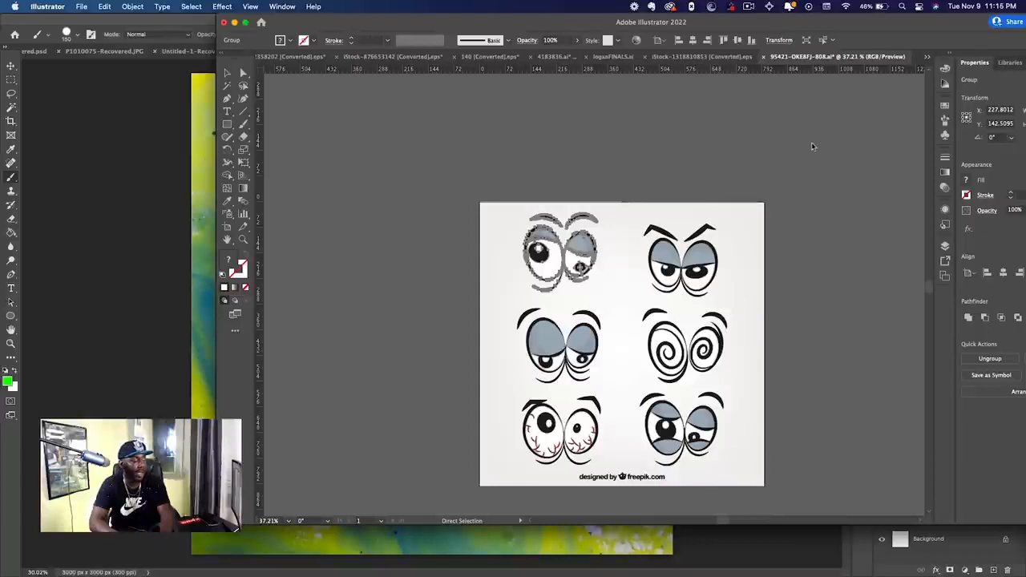
{"action": "left_click", "coordinate": [664, 268]}
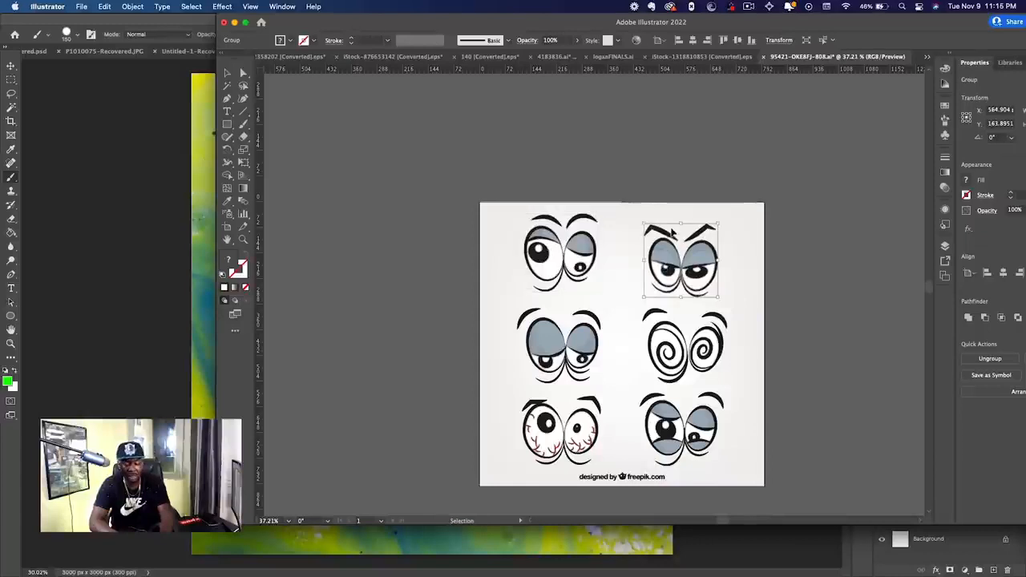
{"action": "key", "text": "super+c"}
{"action": "key", "text": "super+Tab"}
{"action": "key", "text": "super+v"}
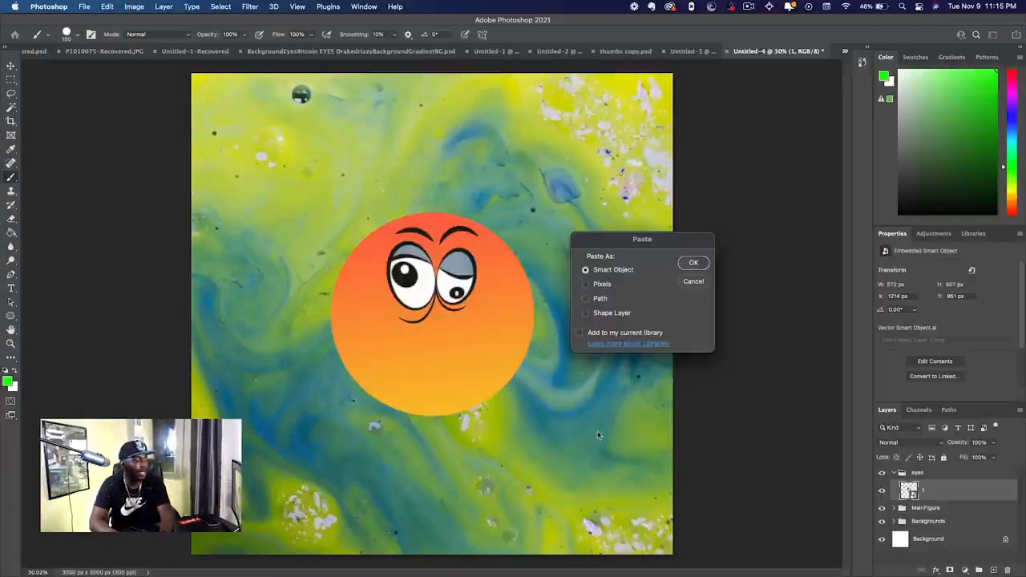
{"action": "key", "text": "Return"}
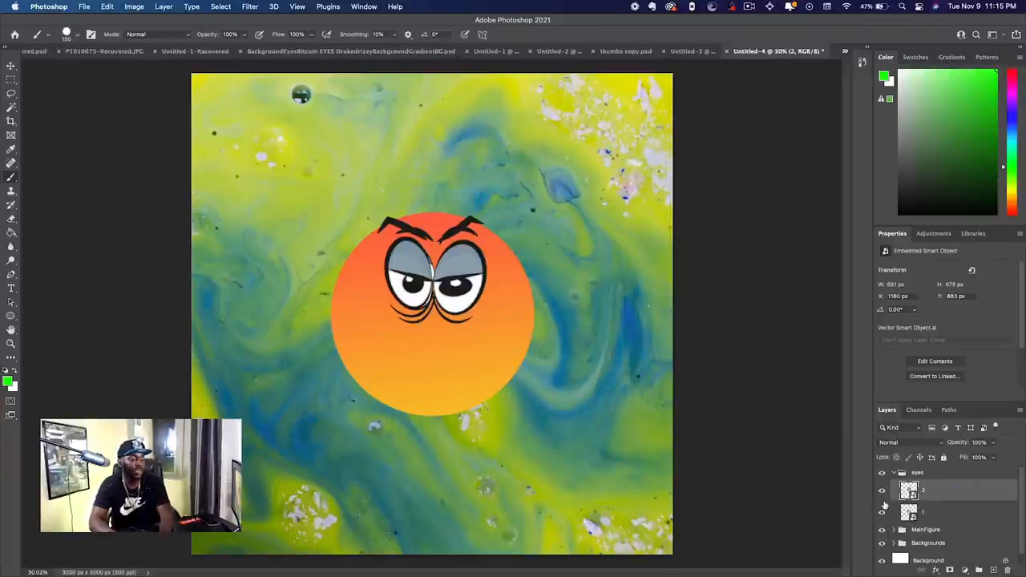
Step: Copy the middle-left sleepy eyes from Illustrator, paste them into Photoshop as a Smart Object and name the layer 3
{"action": "key", "text": "super+Tab"}
{"action": "left_click", "coordinate": [542, 328]}
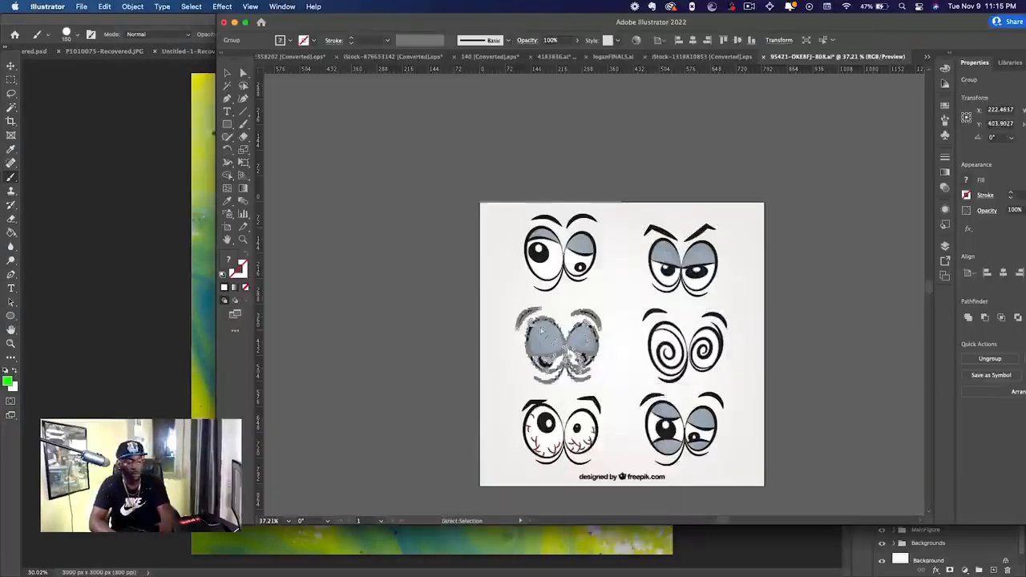
{"action": "key", "text": "super+c"}
{"action": "key", "text": "super+Tab"}
{"action": "key", "text": "super+v"}
{"action": "key", "text": "Return"}
{"action": "key", "text": "Return"}
{"action": "double_click", "coordinate": [948, 490]}
{"action": "type", "text": "3"}
{"action": "left_click", "coordinate": [882, 490]}
Step: Copy the spiral eyes from Illustrator and paste them into the Photoshop eyes group as a Smart Object
{"action": "key", "text": "super+Tab"}
{"action": "right_click", "coordinate": [681, 348]}
{"action": "left_click", "coordinate": [703, 446]}
{"action": "key", "text": "super+Tab"}
{"action": "key", "text": "super+v"}
{"action": "left_click", "coordinate": [694, 264]}
Step: Bring the lower-left bloodshot eyes from Illustrator into Photoshop as a Smart Object and move them up on the circle
{"action": "key", "text": "super+Tab"}
{"action": "left_click", "coordinate": [561, 433]}
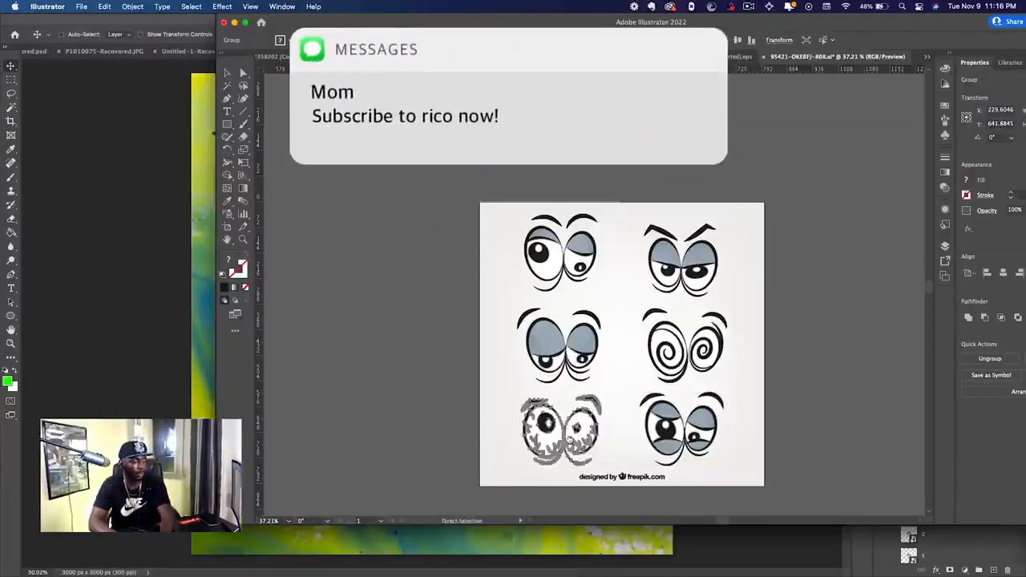
{"action": "key", "text": "super+Tab"}
{"action": "key", "text": "super+v"}
{"action": "left_click", "coordinate": [694, 263]}
{"action": "left_click_drag", "start_coordinate": [433, 314], "coordinate": [432, 262]}
{"action": "key", "text": "Return"}
Step: Name the bloodshot eyes layer 5, then paste Illustrator's lower-right drowsy eyes as a Smart Object on the circle's upper half
{"action": "key", "text": "super+Tab"}
{"action": "key", "text": "super+Tab"}
{"action": "type", "text": "5"}
{"action": "key", "text": "super+v"}
{"action": "left_click", "coordinate": [694, 263]}
{"action": "left_click_drag", "start_coordinate": [441, 353], "coordinate": [441, 307]}
{"action": "key", "text": "Return"}
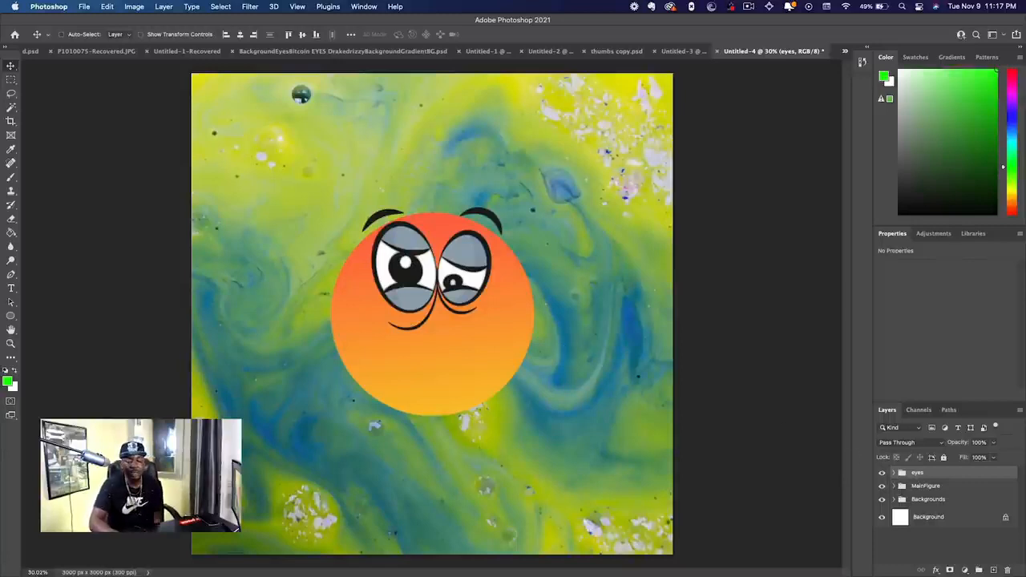
Step: Switch to Finder and open Mouths of cartoon monster characters vector illustrations set.eps from the mouths folder in Adobe Illustrator 2022
{"action": "key", "text": "super+Tab"}
{"action": "left_click", "coordinate": [568, 342]}
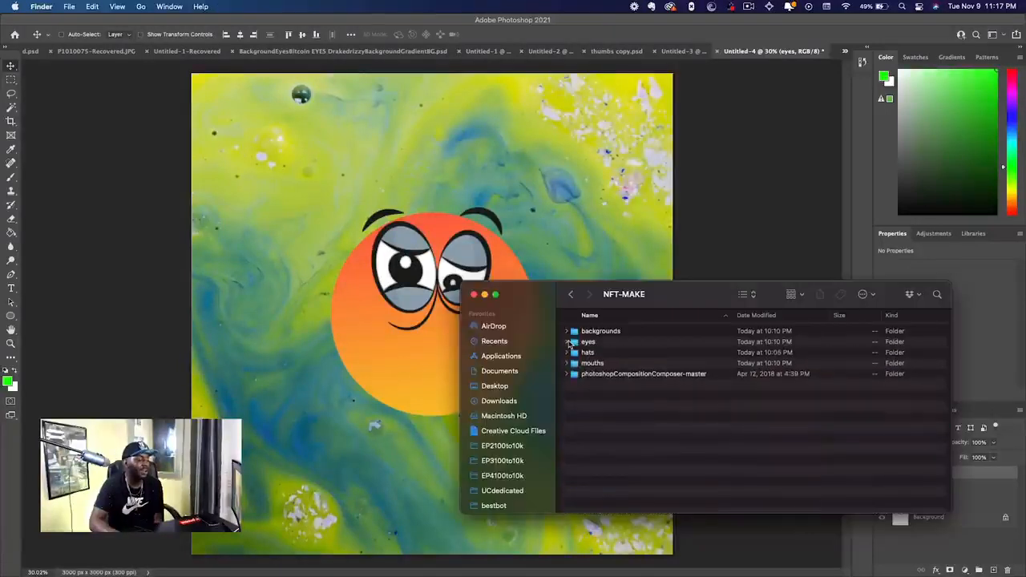
{"action": "left_click", "coordinate": [566, 367]}
{"action": "left_click", "coordinate": [567, 365]}
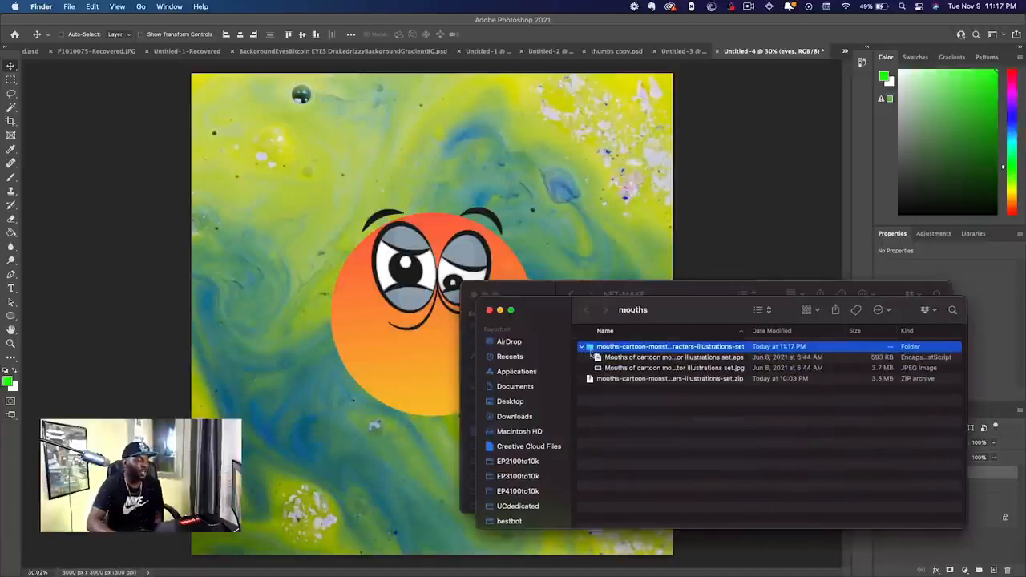
{"action": "left_click", "coordinate": [611, 361]}
{"action": "right_click", "coordinate": [627, 358]}
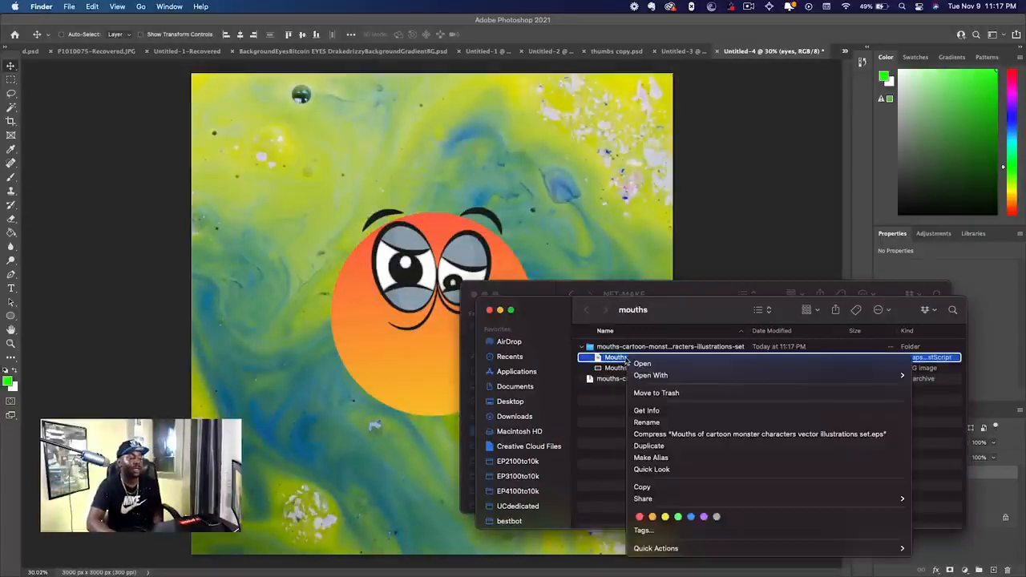
{"action": "mouse_move", "coordinate": [653, 376]}
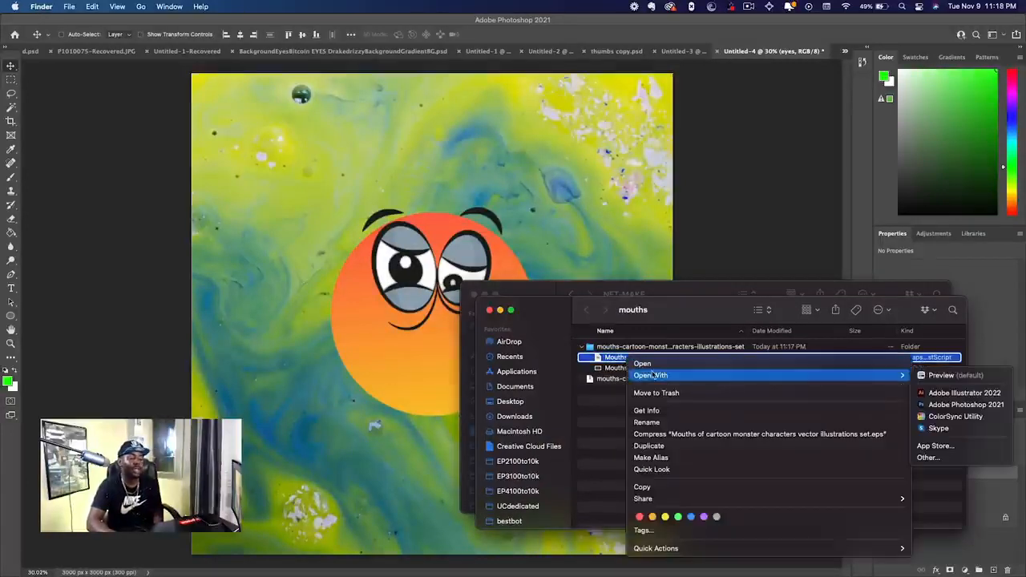
{"action": "left_click", "coordinate": [963, 393]}
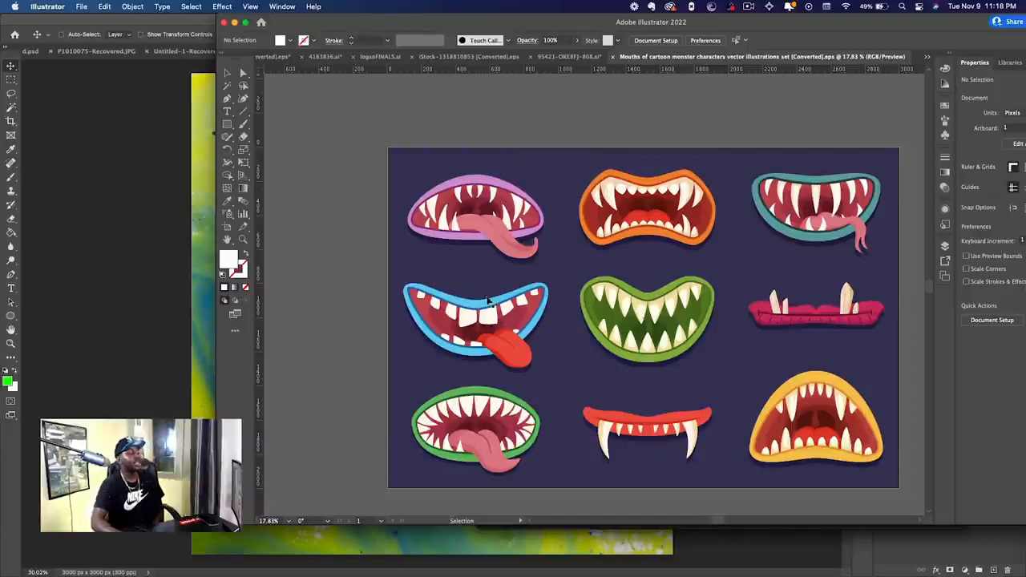
Step: Select the upper-left purple mouth for copying, switch to Photoshop and place a new layer in a group named mouths
{"action": "left_click", "coordinate": [507, 207]}
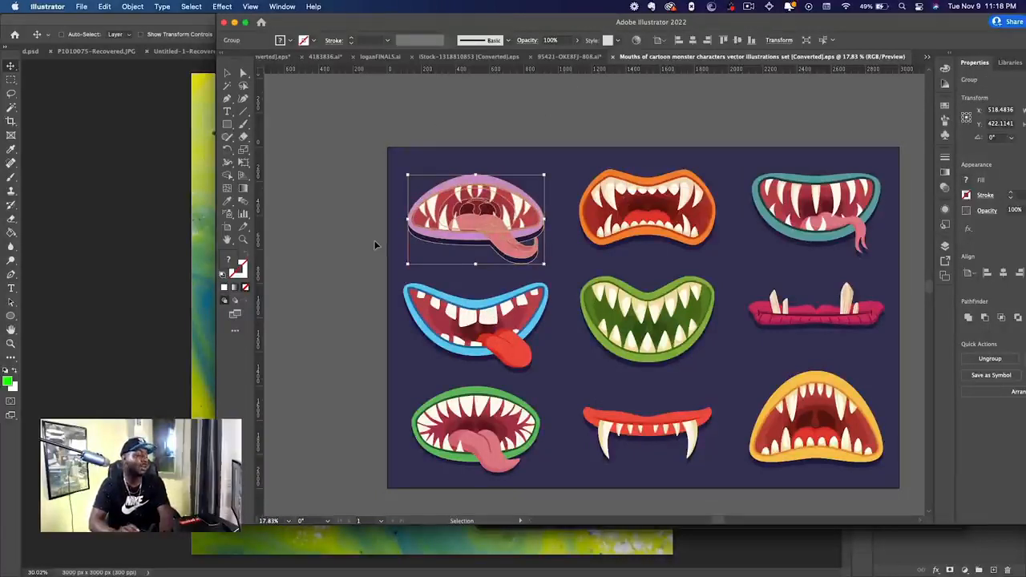
{"action": "left_click", "coordinate": [154, 239]}
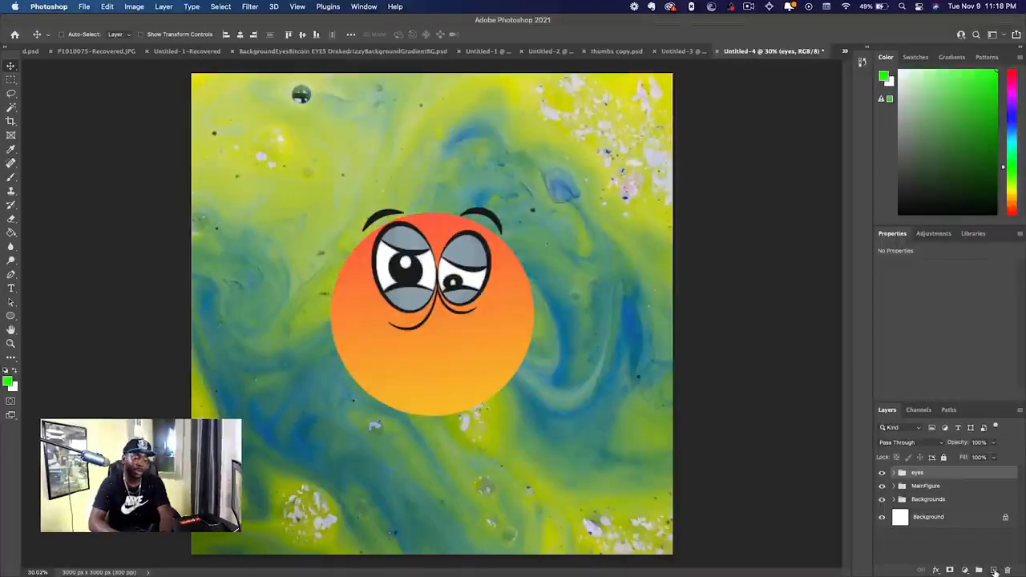
{"action": "left_click", "coordinate": [994, 571]}
{"action": "right_click", "coordinate": [957, 480]}
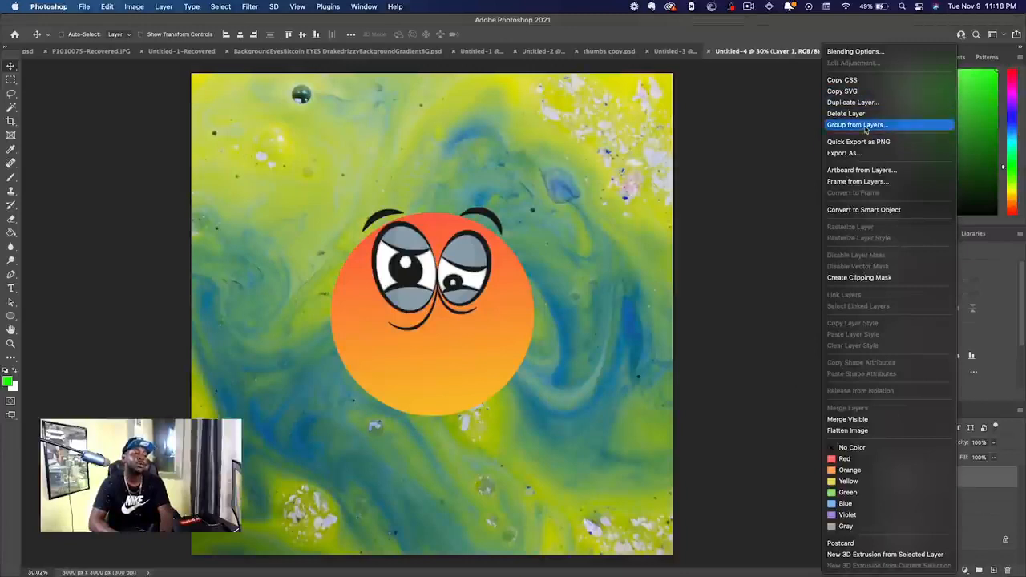
{"action": "key", "text": "Escape"}
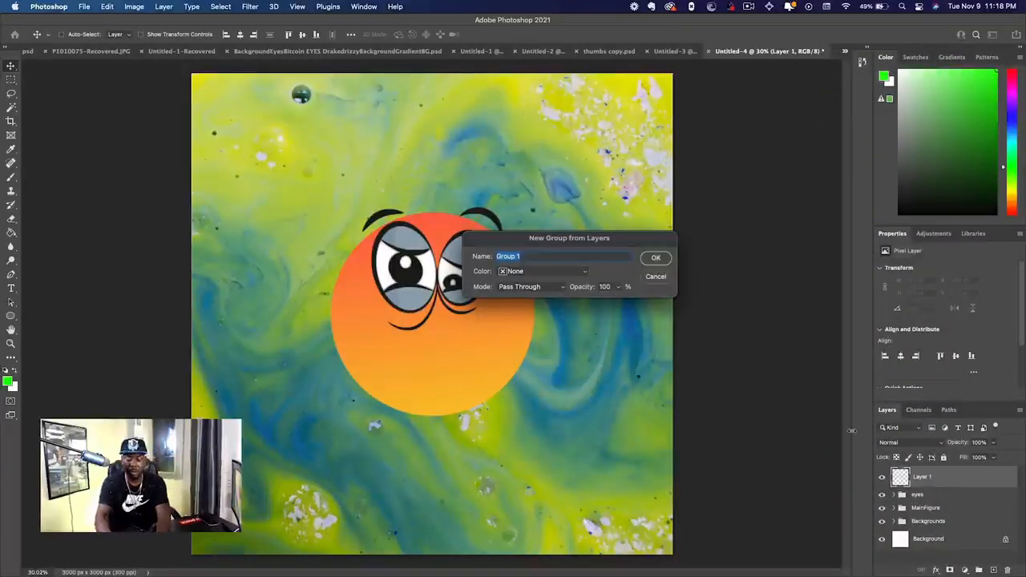
{"action": "type", "text": "mouths"}
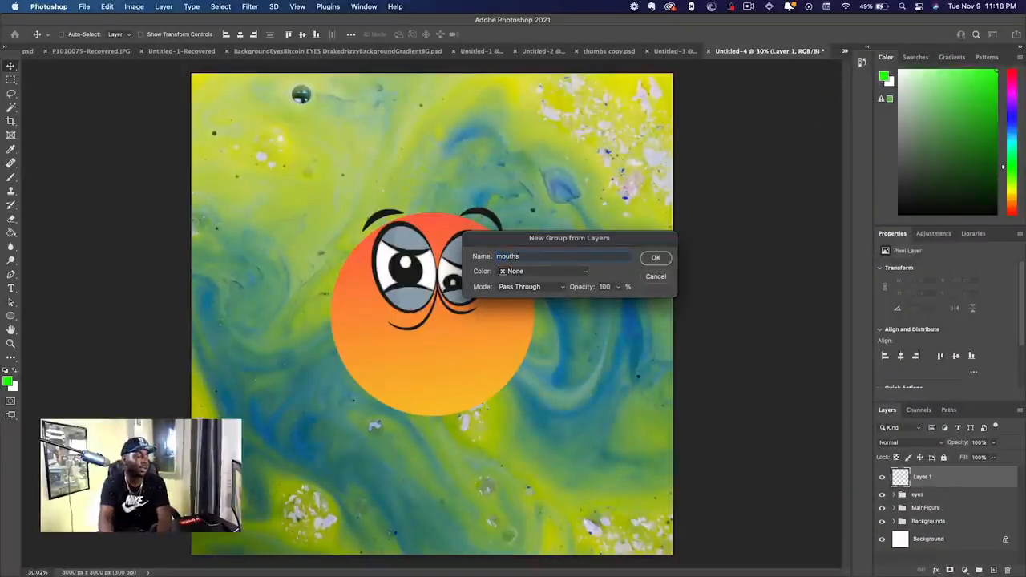
{"action": "key", "text": "Return"}
Step: Paste the copied mouth as a Smart Object above Layer 1 in the mouths group
{"action": "left_click", "coordinate": [925, 492]}
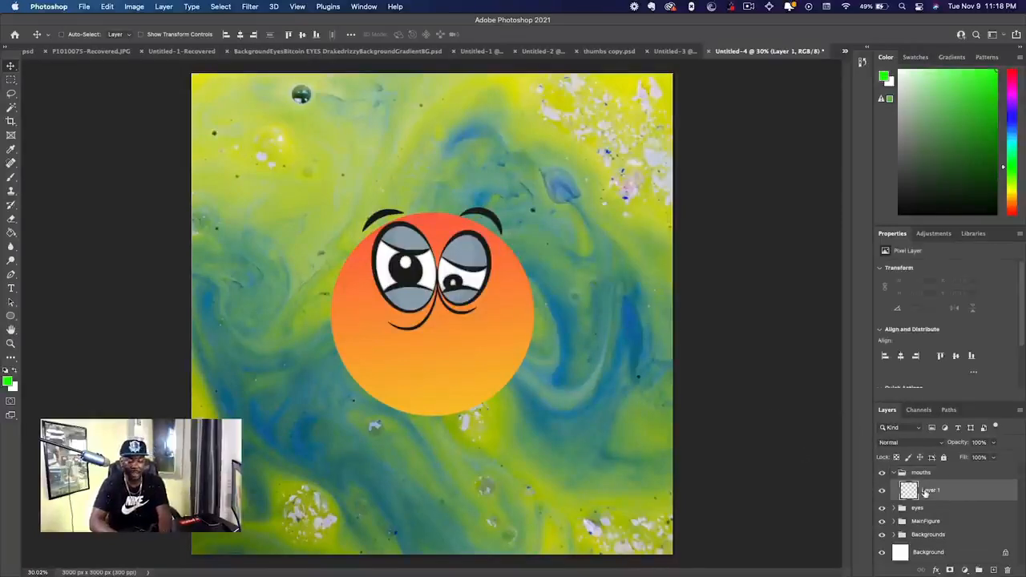
{"action": "key", "text": "super+v"}
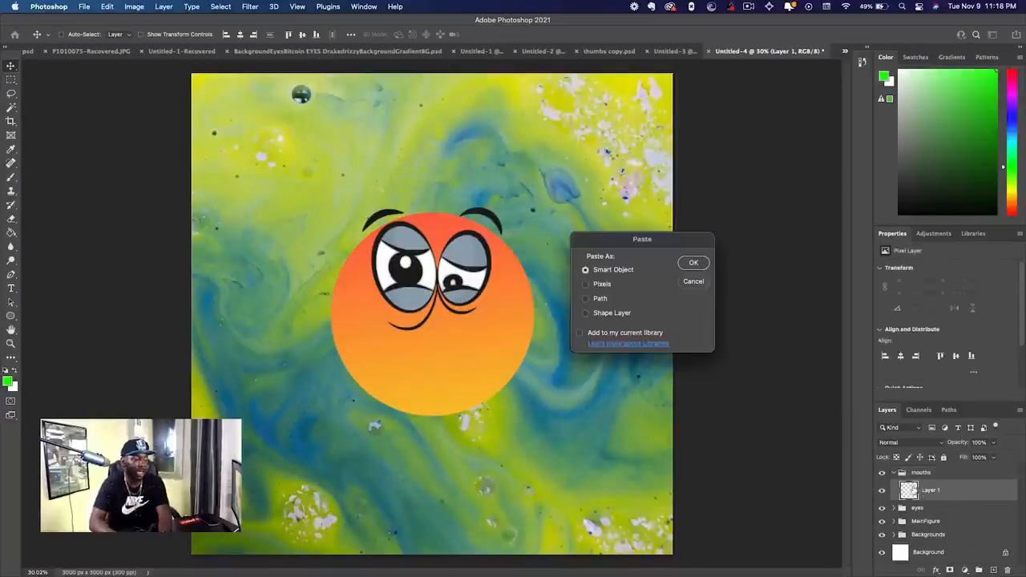
{"action": "left_click", "coordinate": [693, 262]}
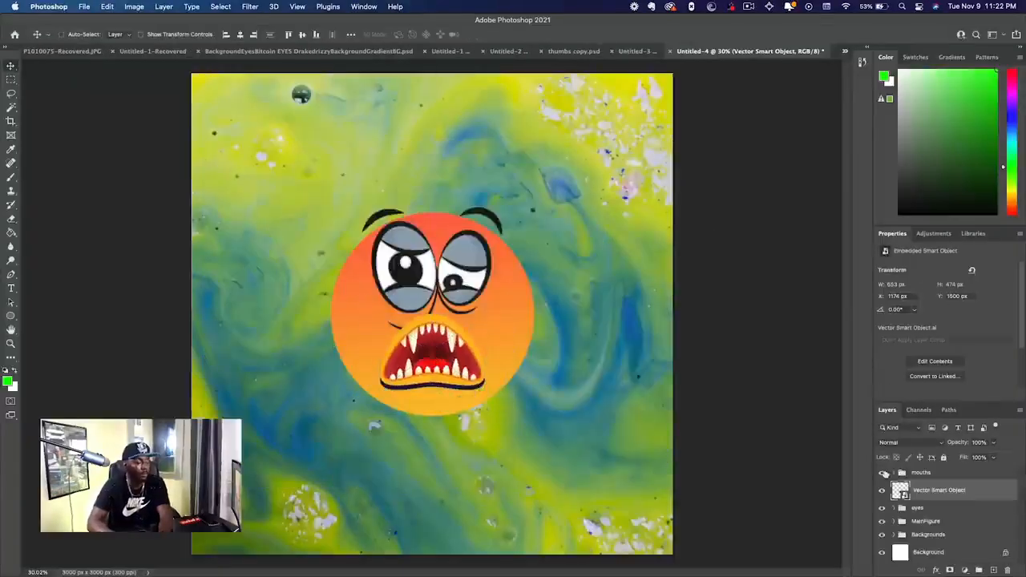
Step: Finish the mouths group, then switch to Finder and open iStock-1318810853.eps from the hats folder in Adobe Illustrator 2022
{"action": "left_click", "coordinate": [893, 487]}
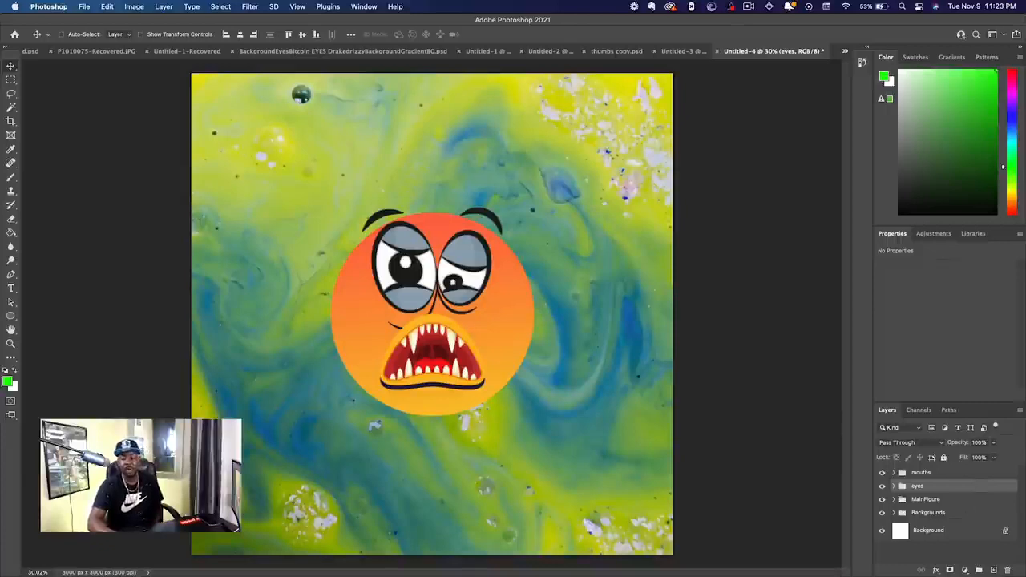
{"action": "key", "text": "super+Tab"}
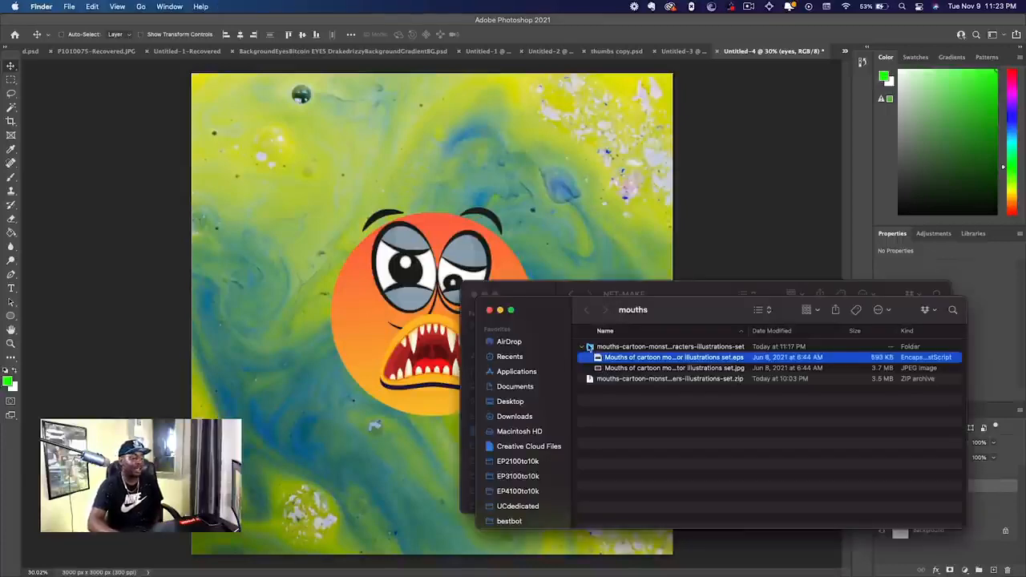
{"action": "key", "text": "super+grave"}
{"action": "right_click", "coordinate": [607, 365]}
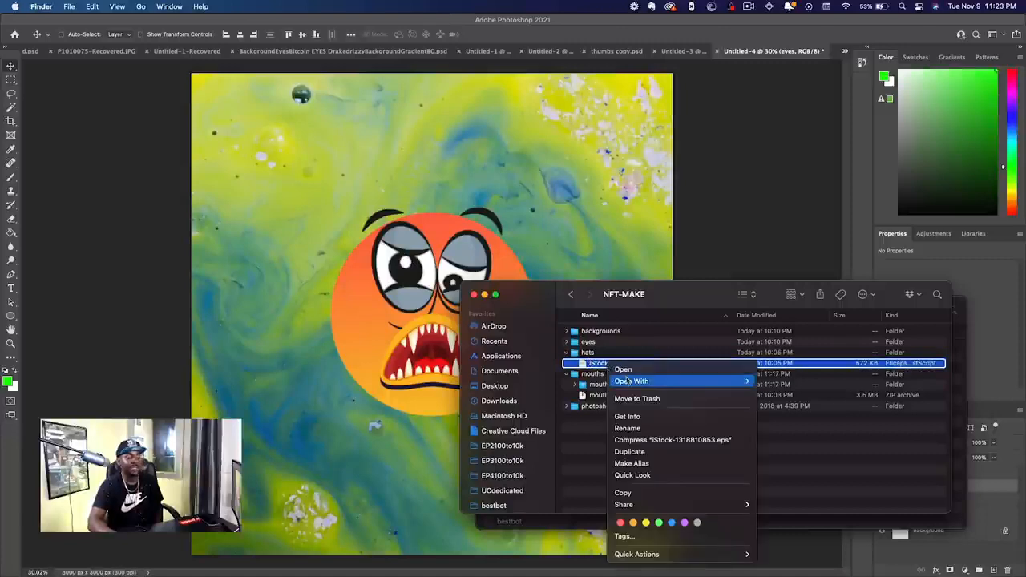
{"action": "mouse_move", "coordinate": [742, 382]}
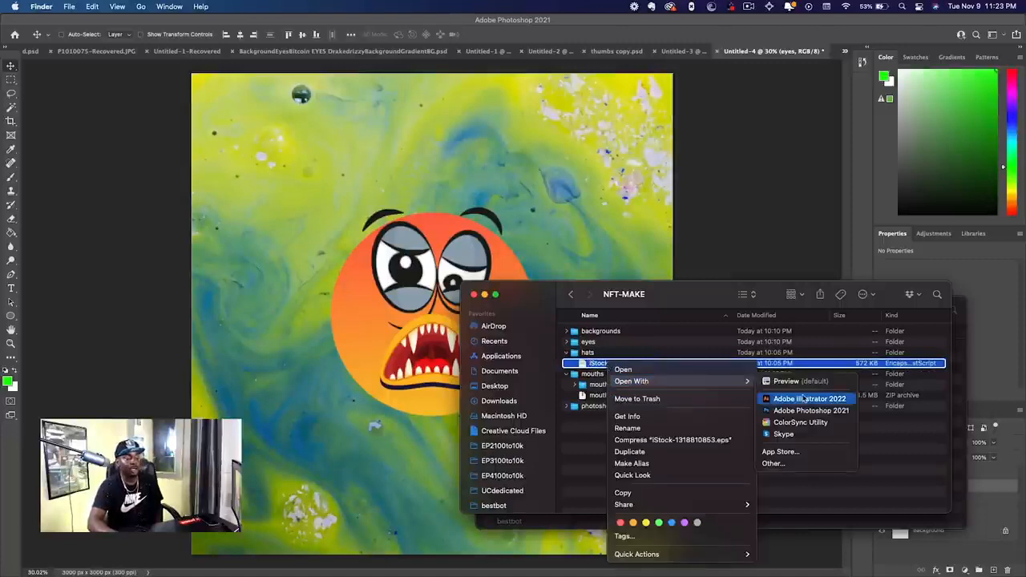
{"action": "left_click", "coordinate": [804, 398]}
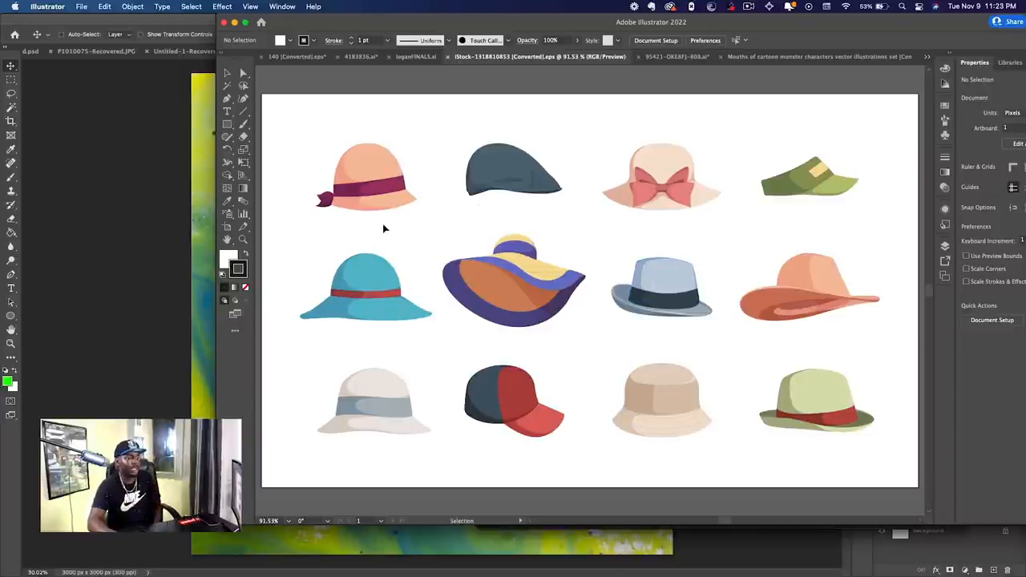
Step: Ungroup the artwork holding all twelve hats so that each hat can be picked separately
{"action": "left_click", "coordinate": [414, 182]}
{"action": "right_click", "coordinate": [653, 287]}
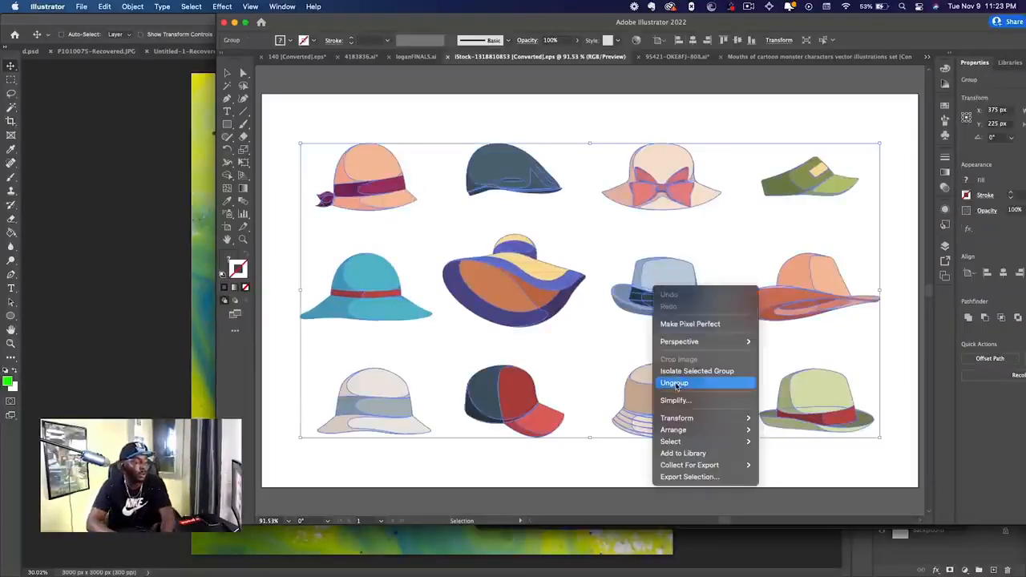
{"action": "left_click", "coordinate": [675, 383]}
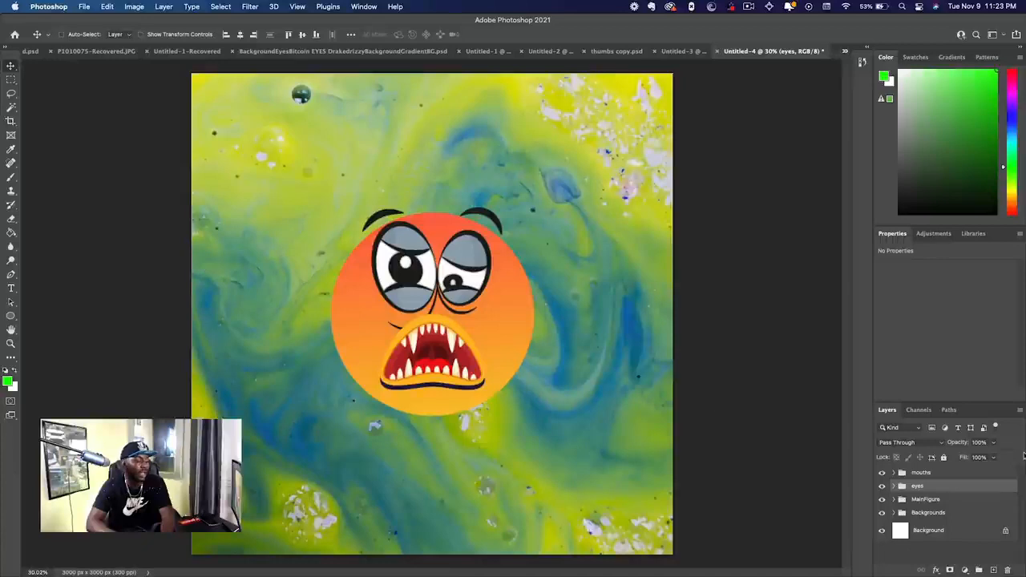
Step: In Photoshop, place a new layer in a group named hats above mouths and paste the copied hat as a Smart Object
{"action": "left_click", "coordinate": [994, 571]}
{"action": "left_click_drag", "start_coordinate": [946, 491], "coordinate": [946, 470]}
{"action": "right_click", "coordinate": [944, 473]}
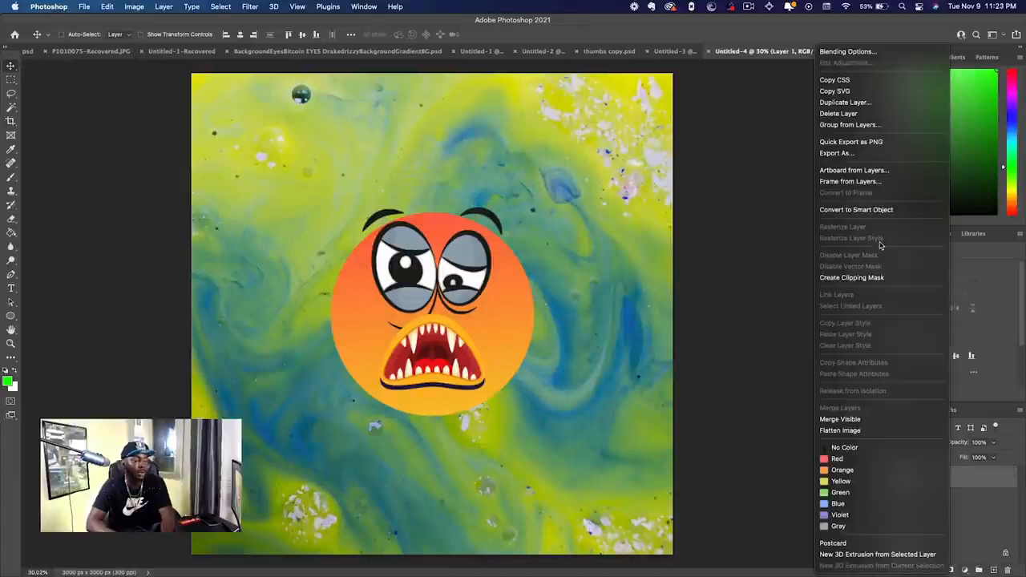
{"action": "left_click", "coordinate": [852, 126]}
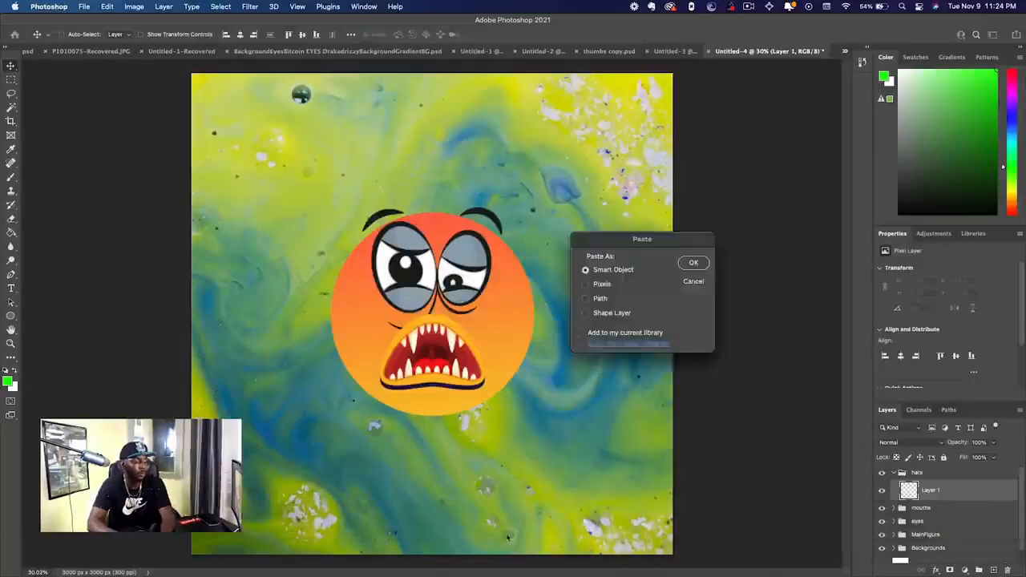
{"action": "key", "text": "Return"}
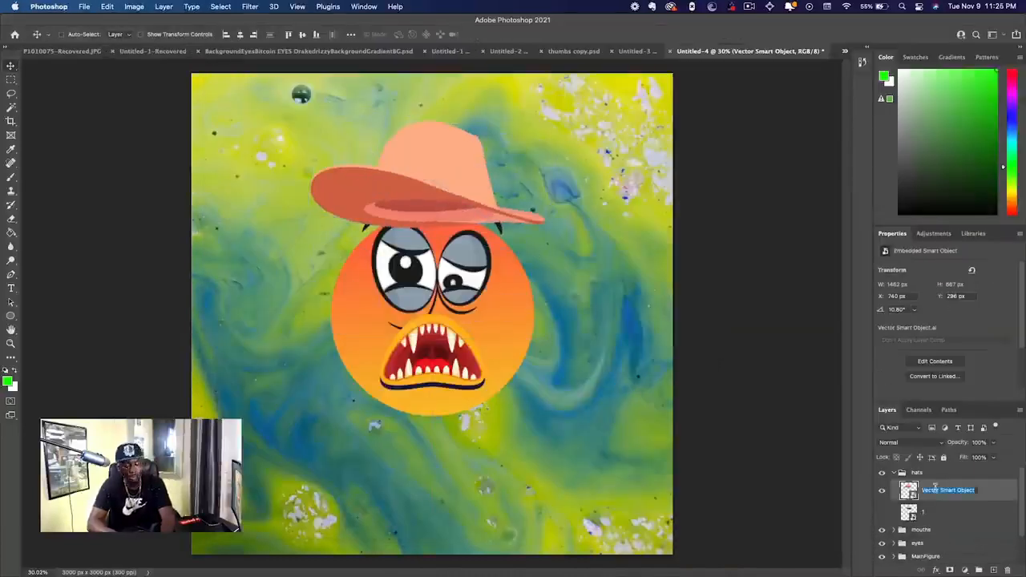
Step: Add the green visor on top of the figure to the hats group and collapse the group
{"action": "left_click", "coordinate": [896, 522]}
{"action": "left_click", "coordinate": [927, 539]}
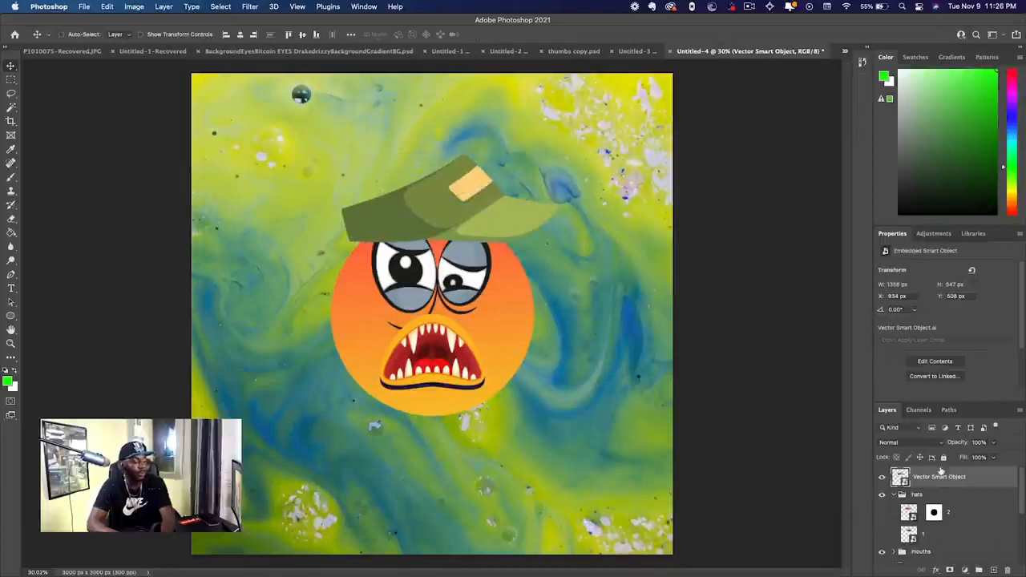
{"action": "left_click", "coordinate": [894, 472]}
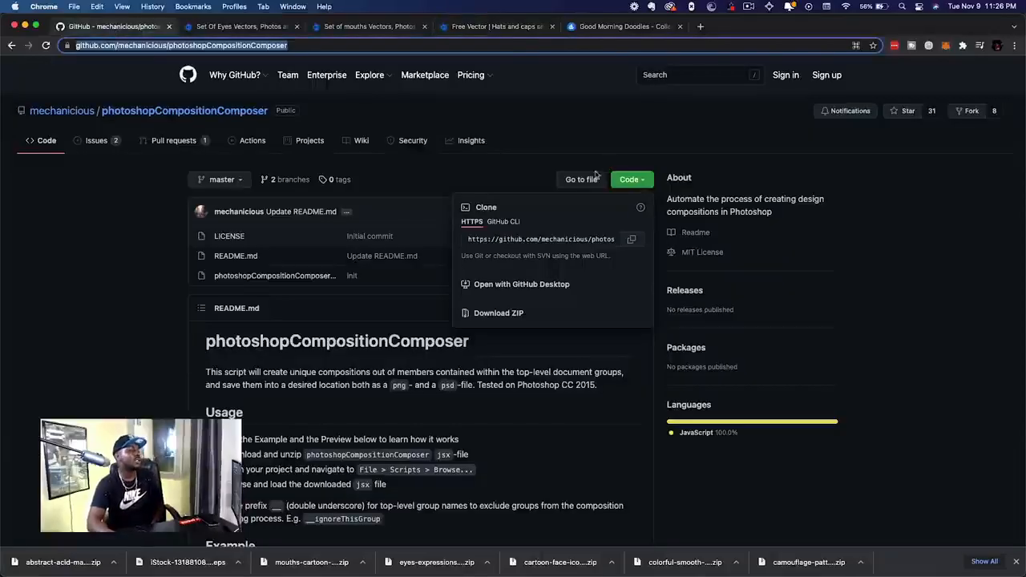
Step: Show the download options of the photoshopCompositionComposer repository on GitHub, and locate photoshopCompositionComposer-v0.1.jsx inside photoshopCompositionComposer-master in Finder
{"action": "left_click", "coordinate": [116, 261]}
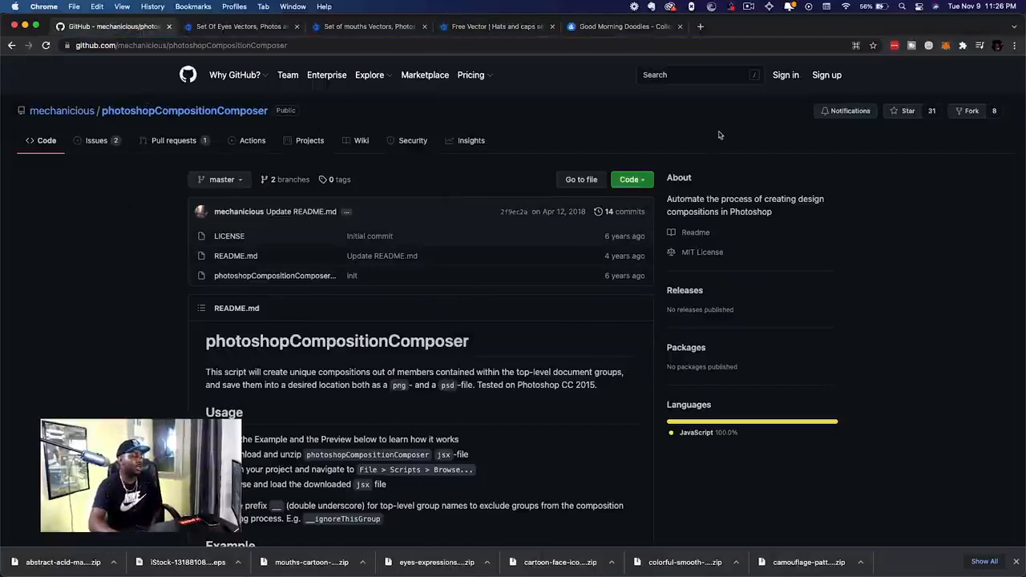
{"action": "left_click", "coordinate": [650, 182]}
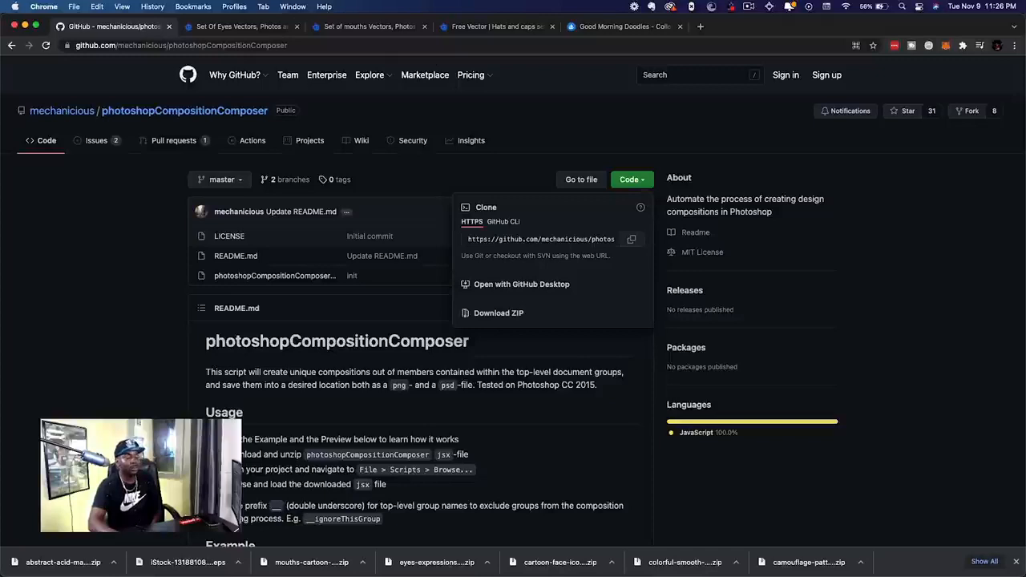
{"action": "key", "text": "super+Tab"}
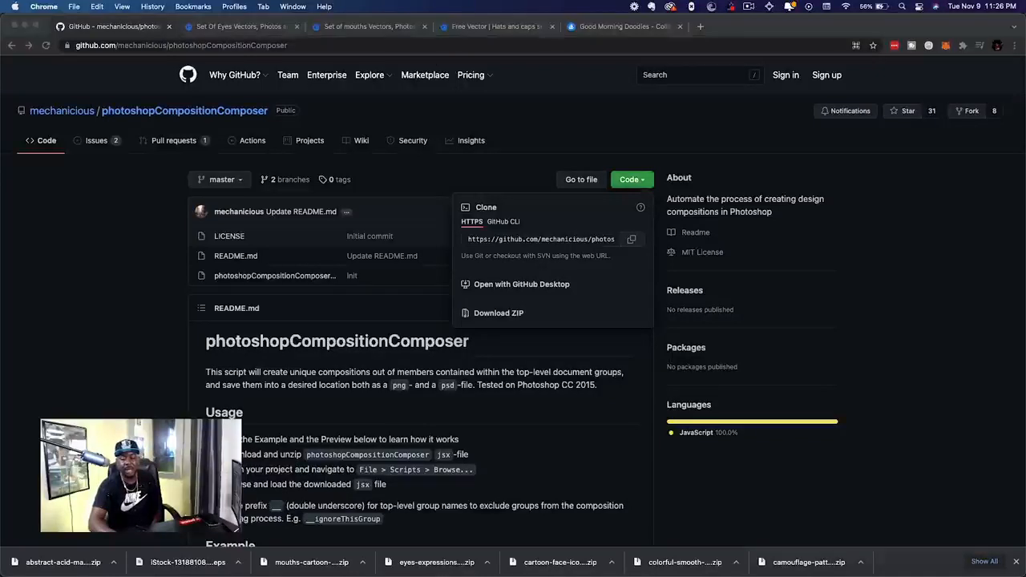
{"action": "left_click", "coordinate": [594, 407]}
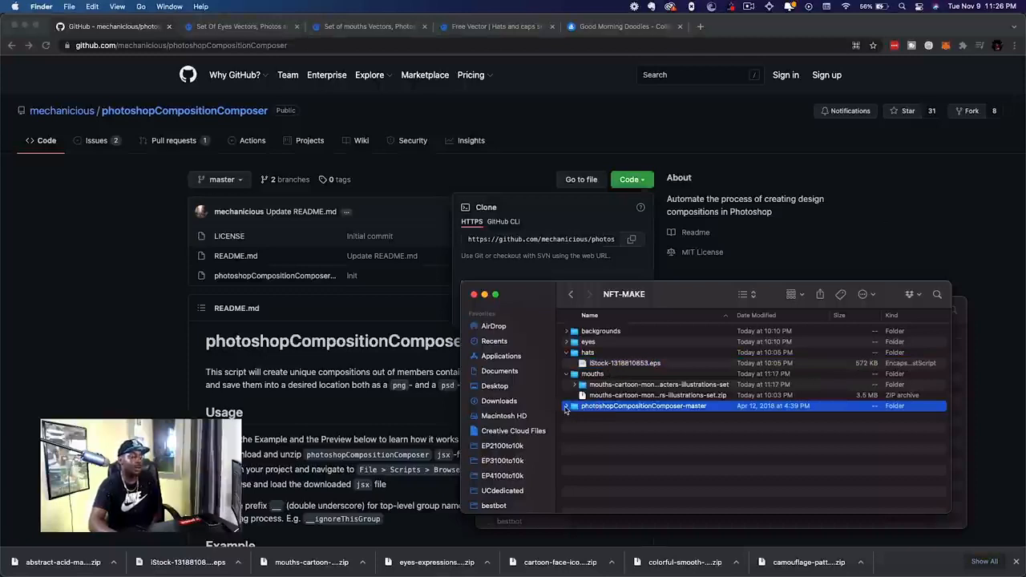
{"action": "left_click", "coordinate": [566, 407]}
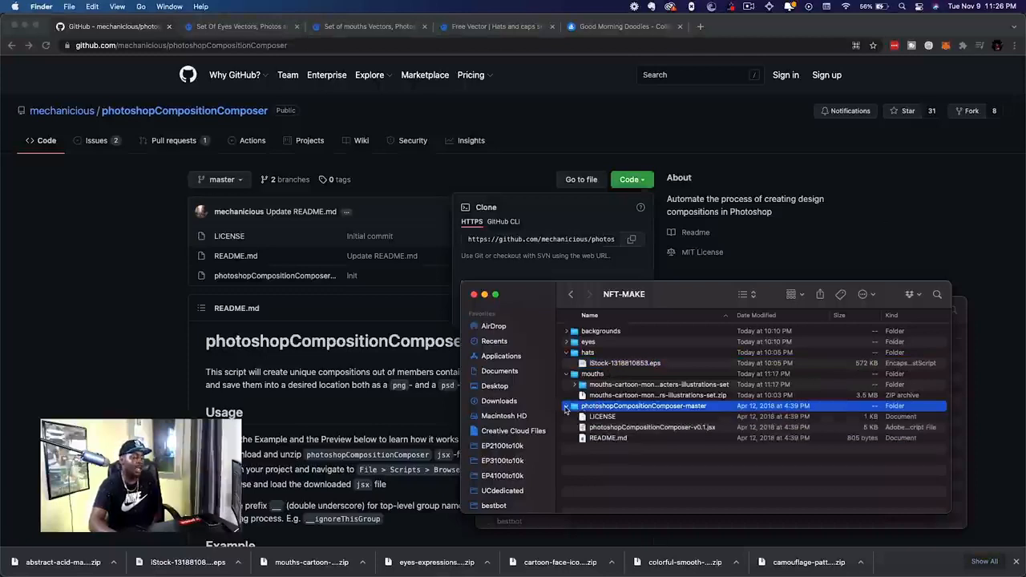
{"action": "left_click", "coordinate": [613, 428]}
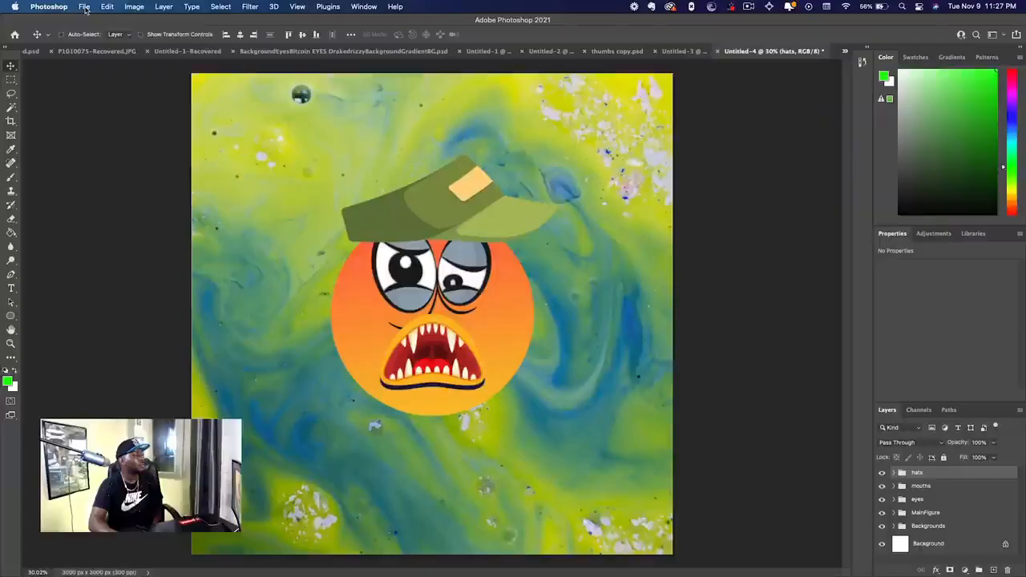
Step: Run the photoshopCompositionComposer-v0.1.jsx script on the character document in Photoshop and agree to generate all combinations
{"action": "left_click", "coordinate": [83, 6]}
{"action": "mouse_move", "coordinate": [129, 269]}
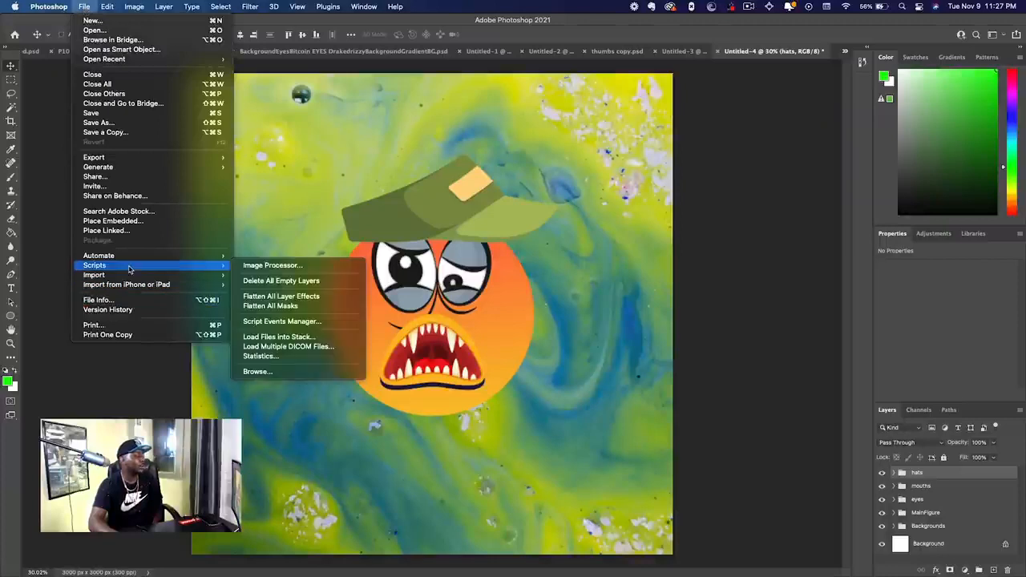
{"action": "left_click", "coordinate": [258, 377]}
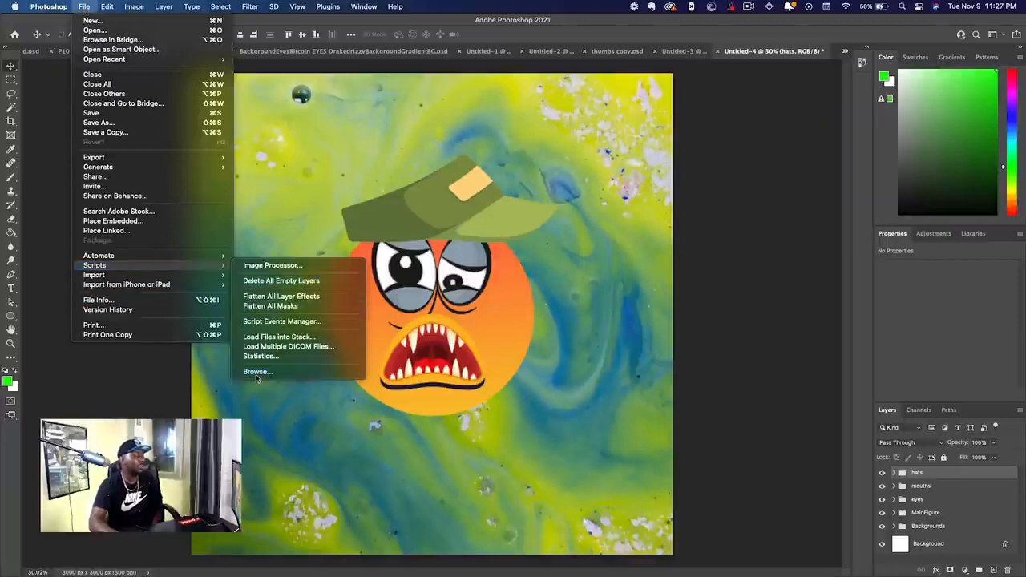
{"action": "double_click", "coordinate": [446, 153]}
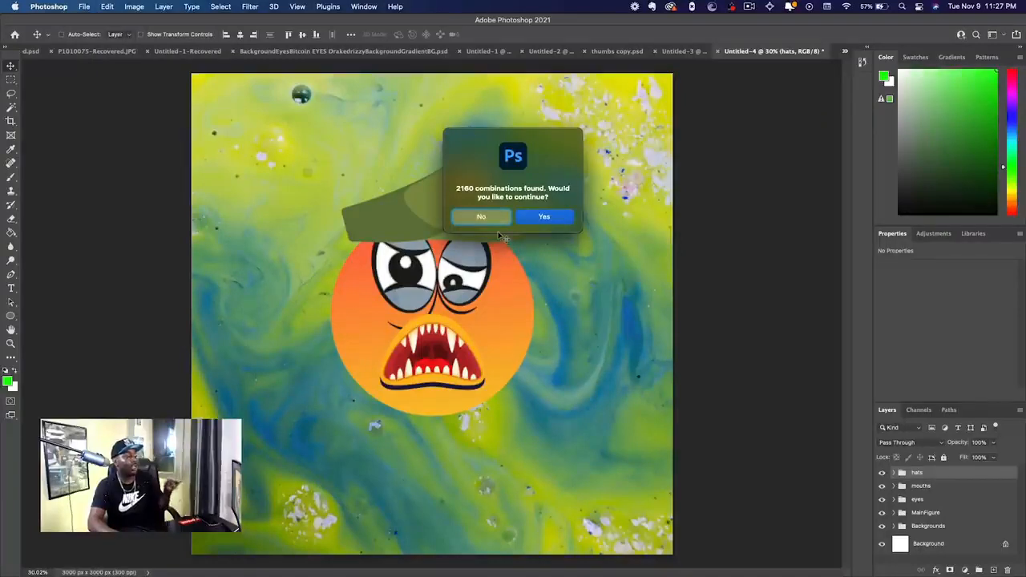
{"action": "left_click", "coordinate": [545, 216]}
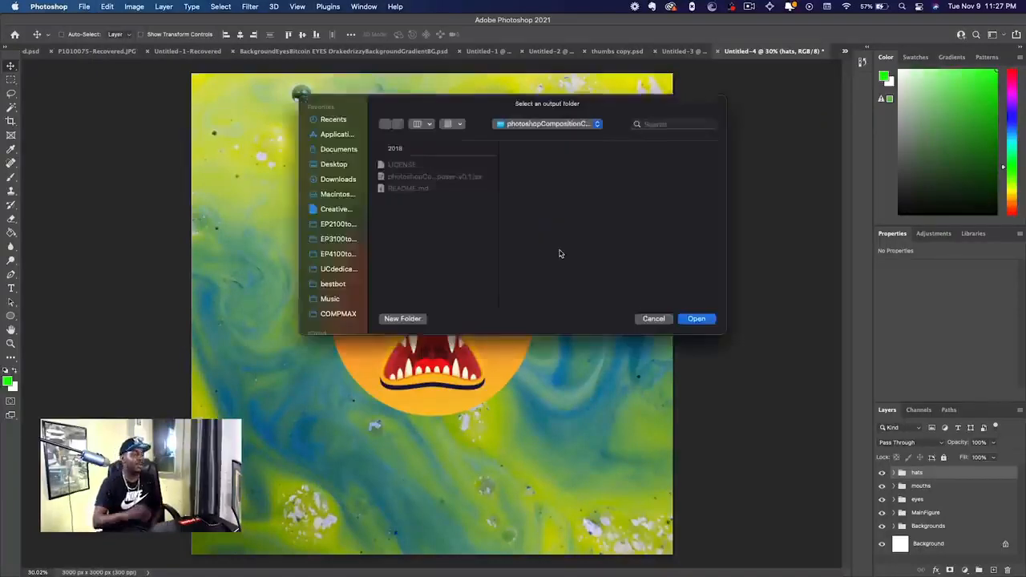
Step: Choose FINALFOLDER inside NFT-MAKE on the NEW drive as the output folder for the compositions
{"action": "scroll", "coordinate": [343, 296], "scroll_direction": "down", "scroll_amount": 4}
{"action": "left_click", "coordinate": [334, 311]}
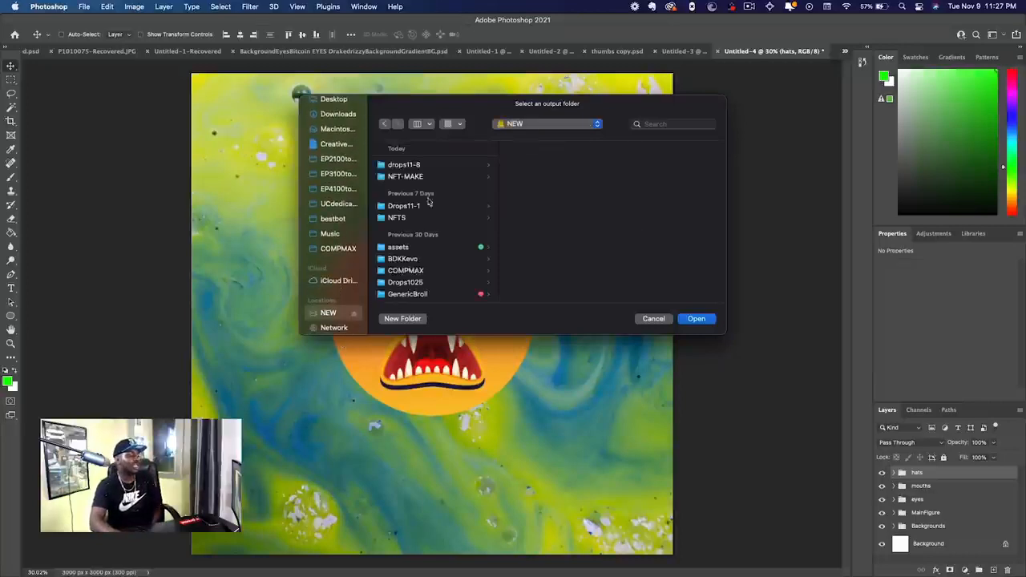
{"action": "key", "text": "Return"}
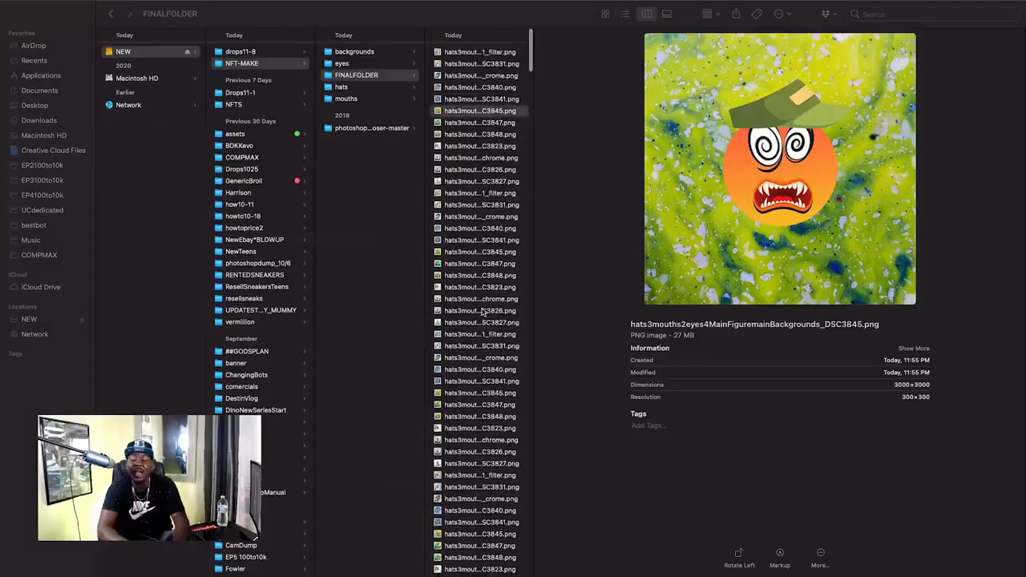
Step: Examine the generated PNG files in FINALFOLDER, checking the whole set and previewing individual characters
{"action": "scroll", "coordinate": [473, 238], "scroll_direction": "down", "scroll_amount": 3}
{"action": "scroll", "coordinate": [473, 238], "scroll_direction": "down", "scroll_amount": 5}
{"action": "scroll", "coordinate": [488, 124], "scroll_direction": "down", "scroll_amount": 10}
{"action": "key", "text": "super+a"}
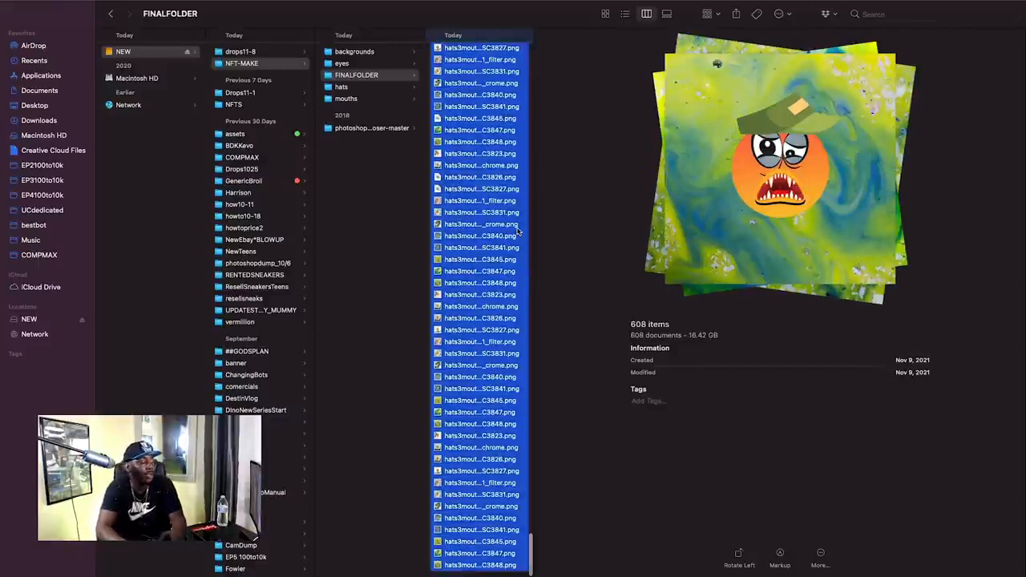
{"action": "left_click", "coordinate": [521, 271]}
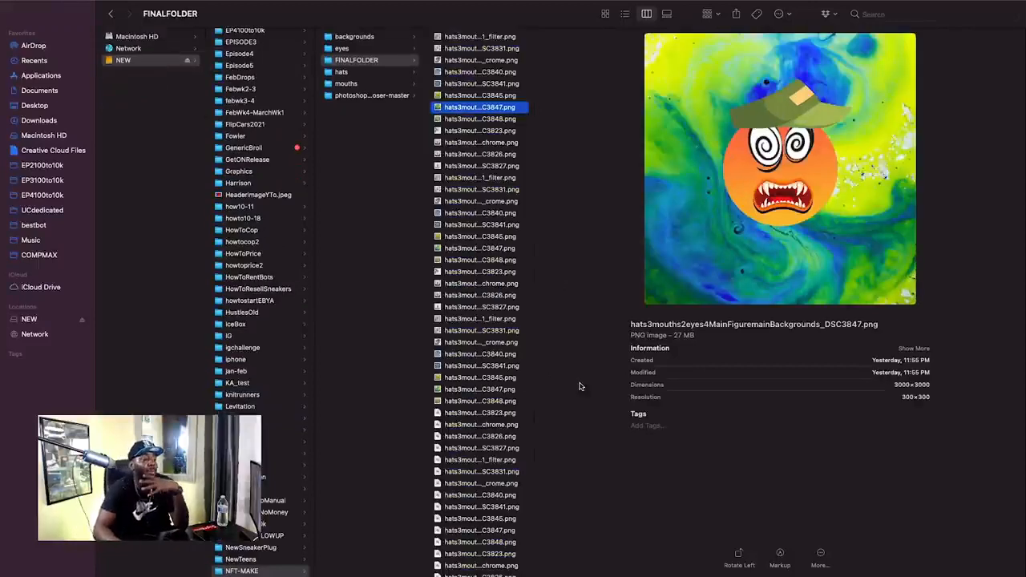
{"action": "left_click", "coordinate": [484, 435]}
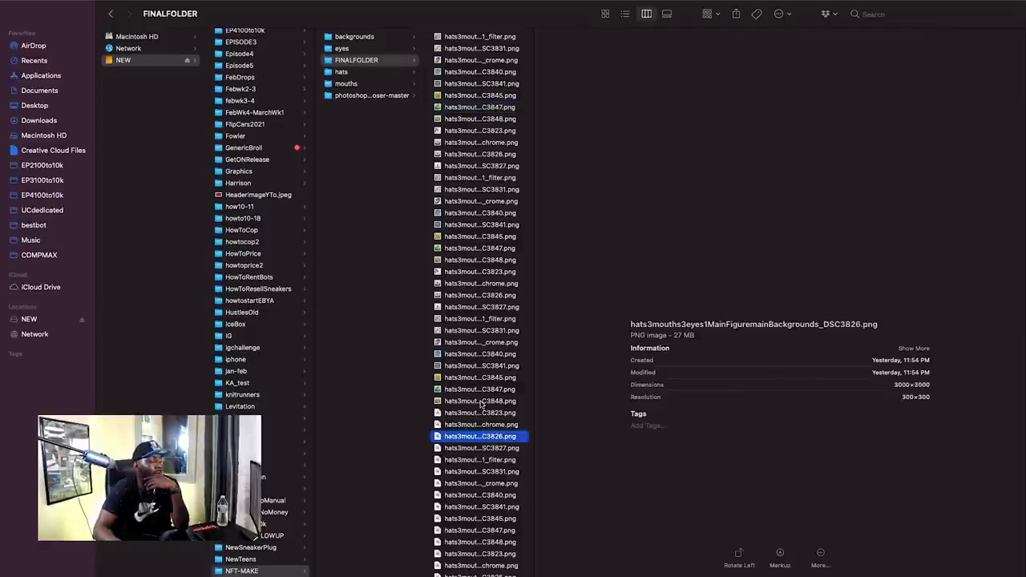
{"action": "left_click", "coordinate": [482, 402]}
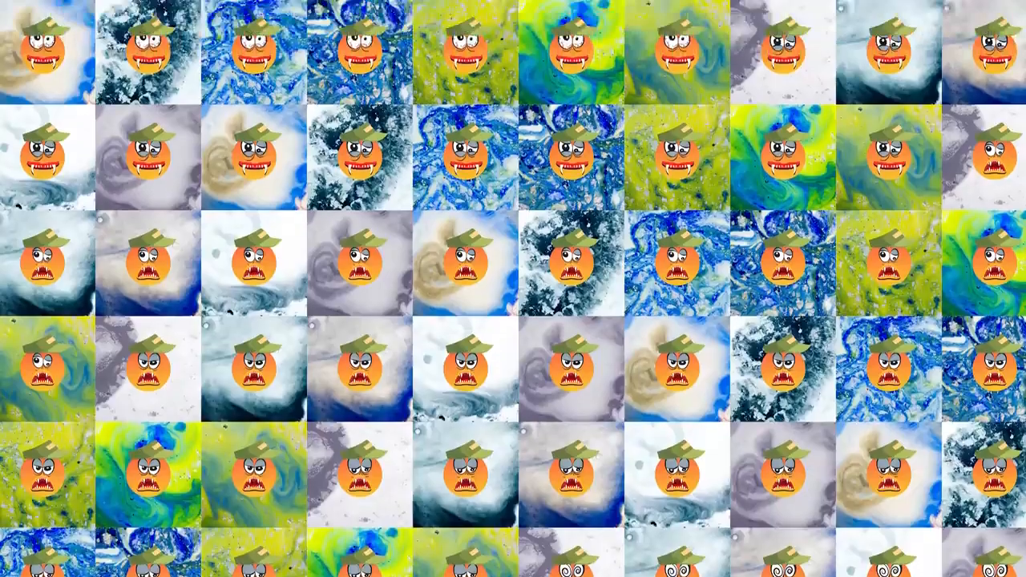